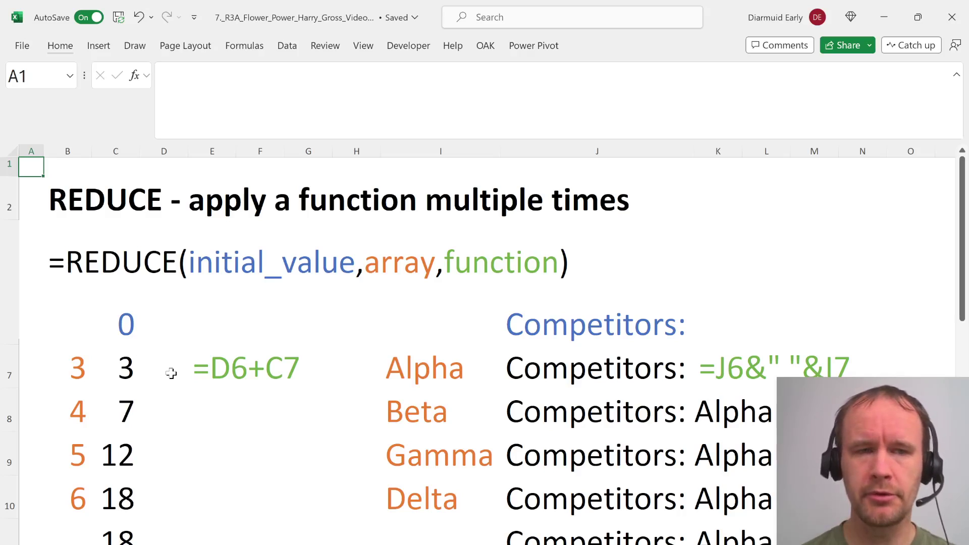
# Highlight the REDUCE and MAP heading rows and the REDUCE syntax line in B4
pyautogui.click(10, 204)
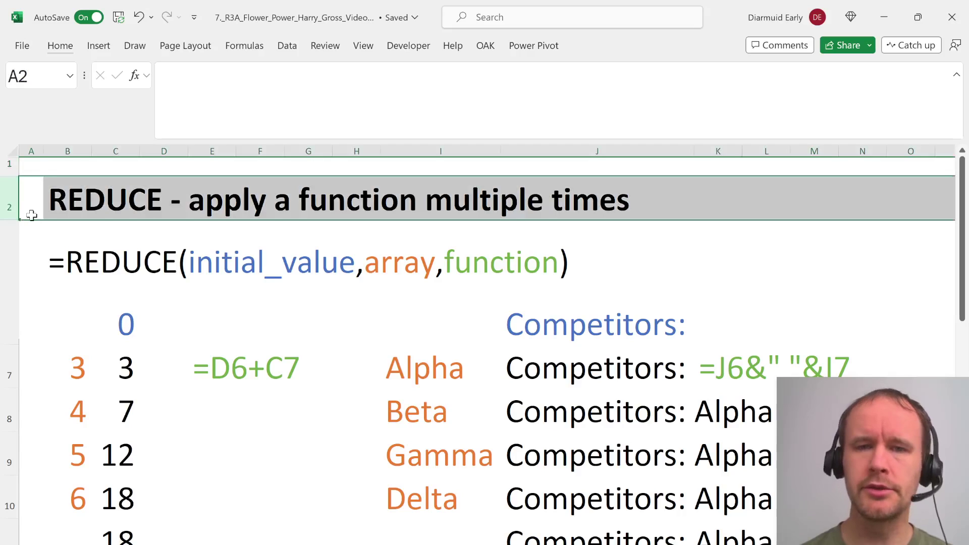
pyautogui.scroll(-4, 32, 212)
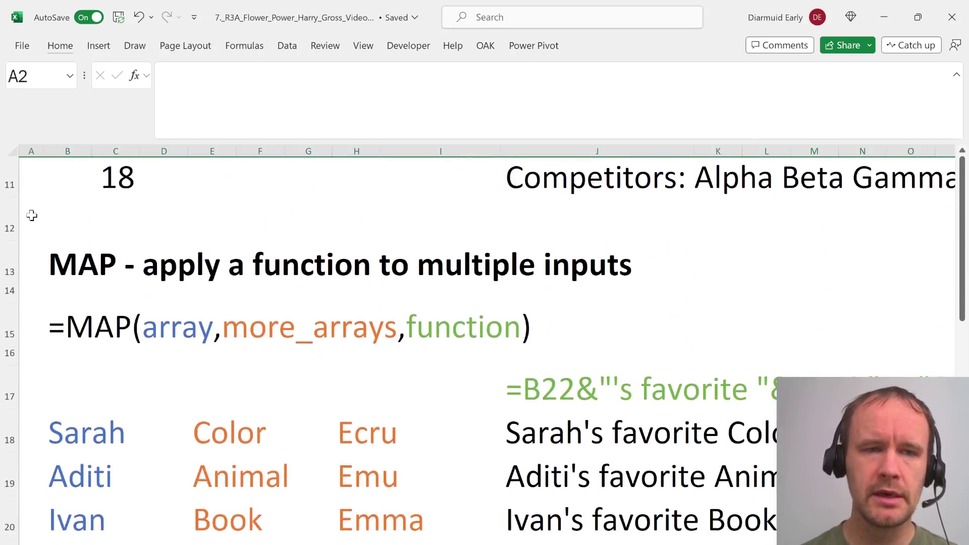
pyautogui.click(10, 262)
pyautogui.scroll(4, 104, 290)
pyautogui.click(60, 261)
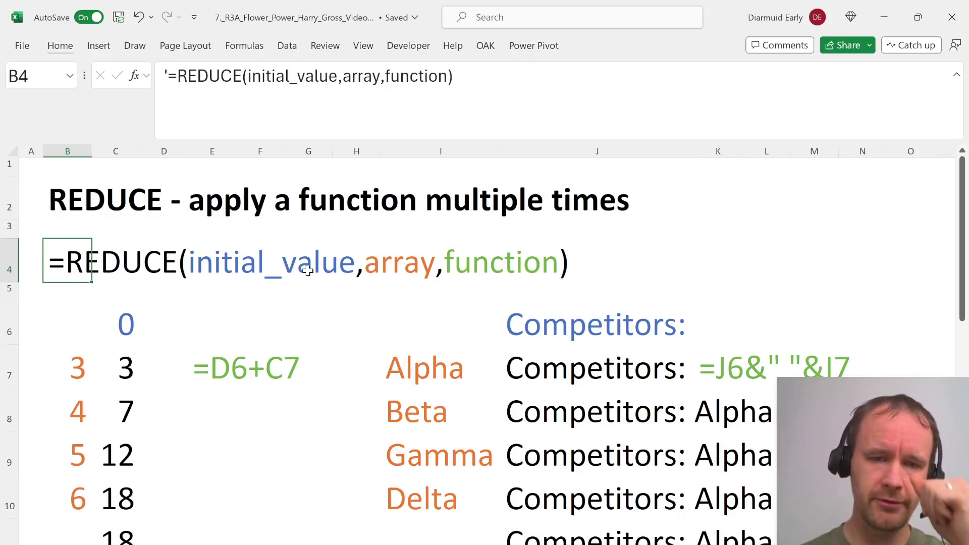
# Point out REDUCE's initial value 0 in C6, the column B array values, and E7's sample formula
pyautogui.click(75, 372)
pyautogui.click(126, 329)
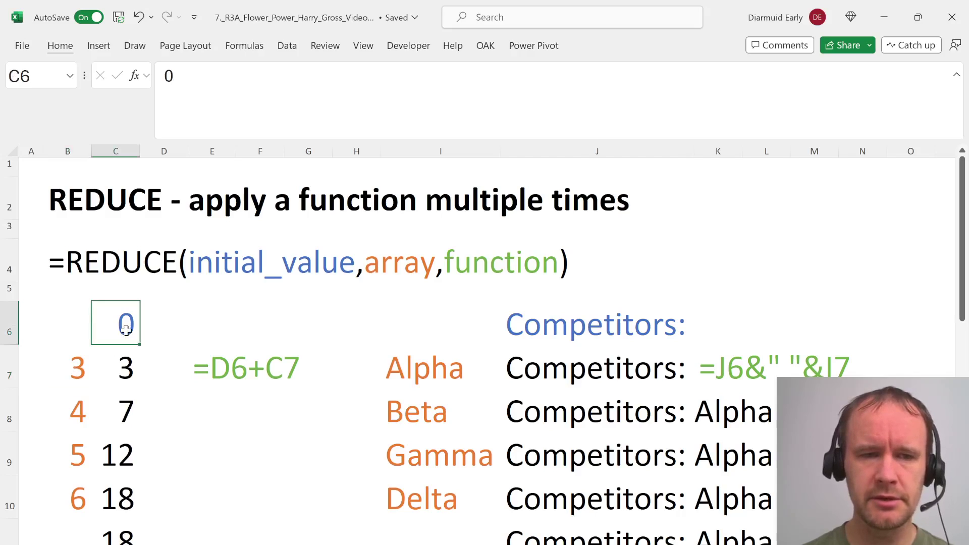
pyautogui.moveTo(76, 371); pyautogui.dragTo(69, 499)
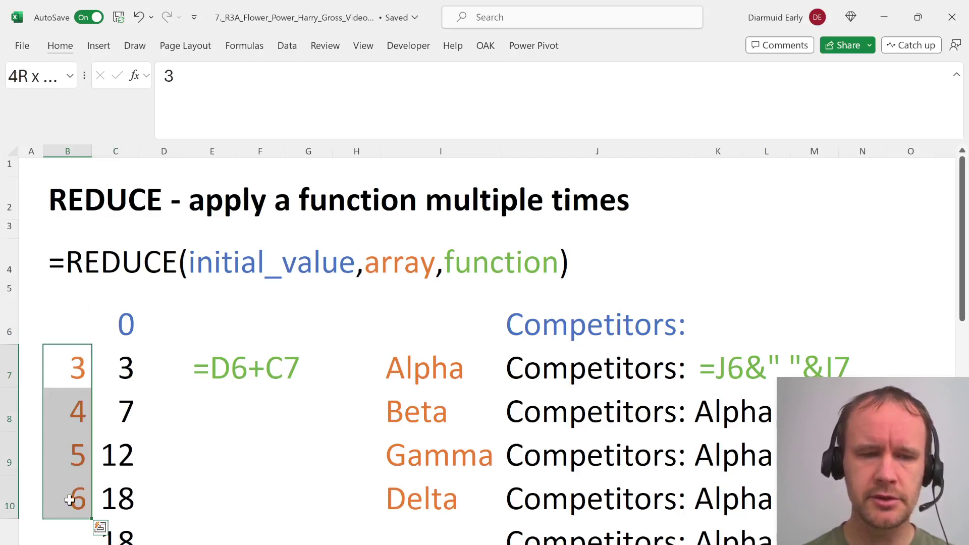
pyautogui.click(198, 367)
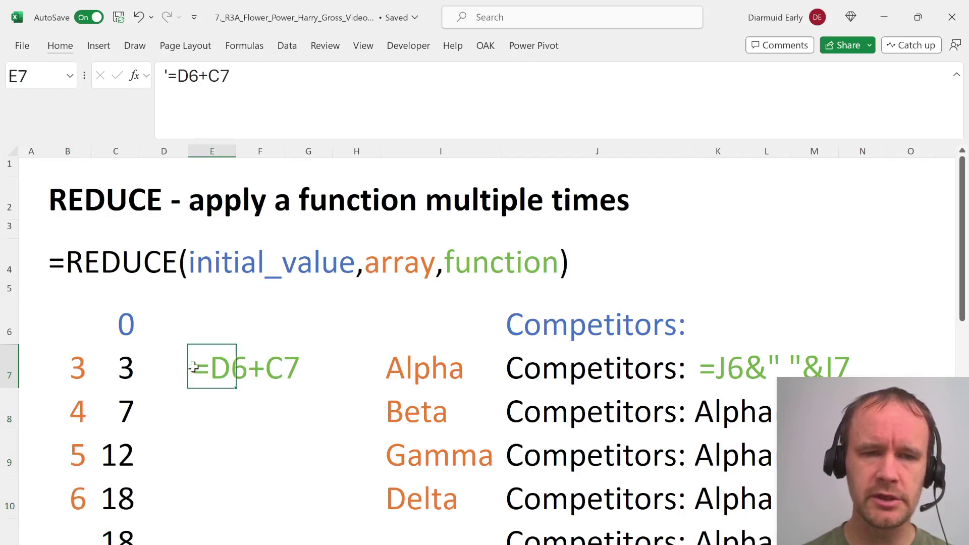
pyautogui.click(121, 327)
pyautogui.click(77, 368)
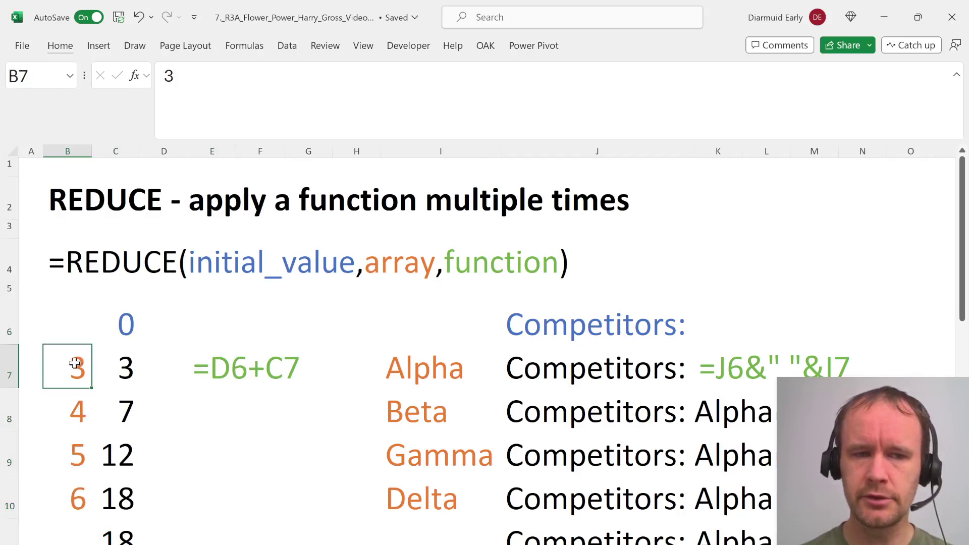
# Inspect the running total formulas in C7 through C10
pyautogui.click(113, 363)
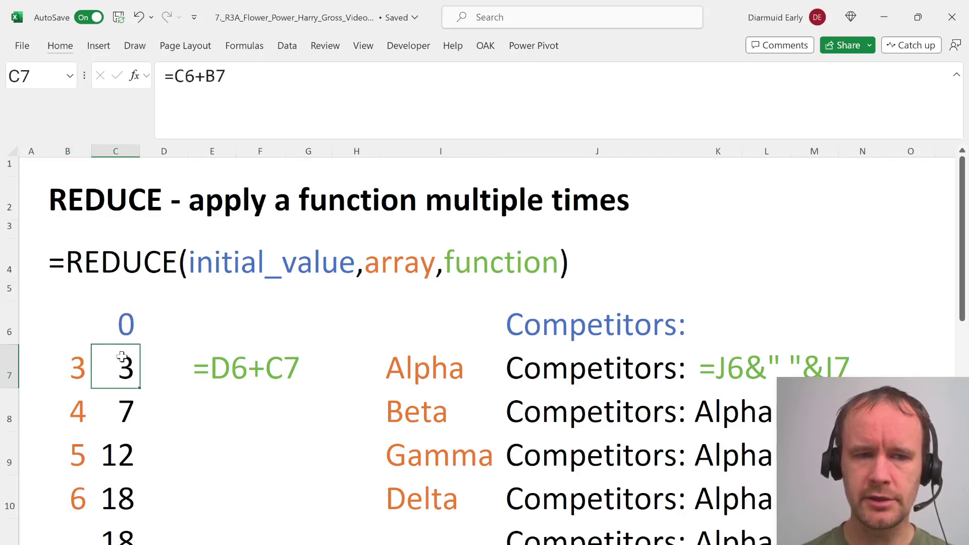
pyautogui.click(80, 414)
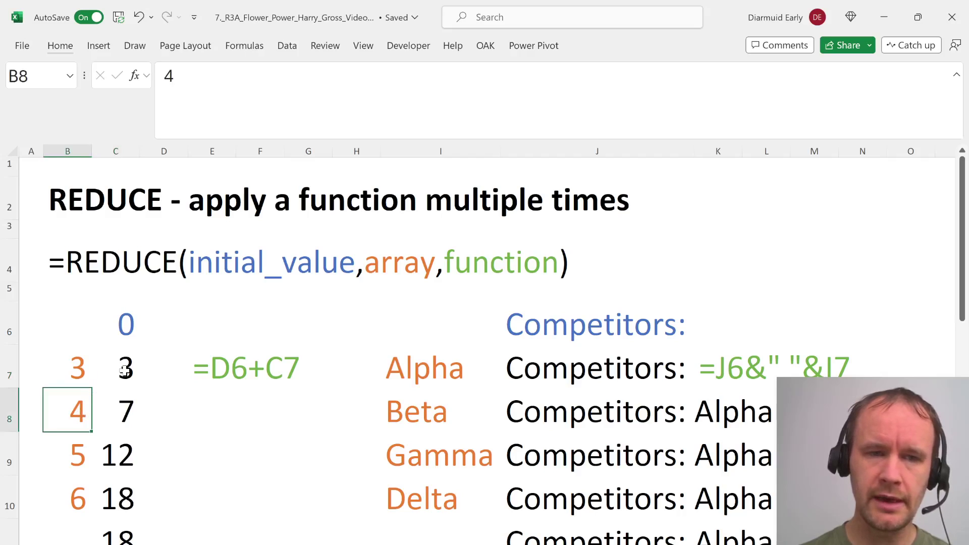
pyautogui.click(125, 370)
pyautogui.click(126, 409)
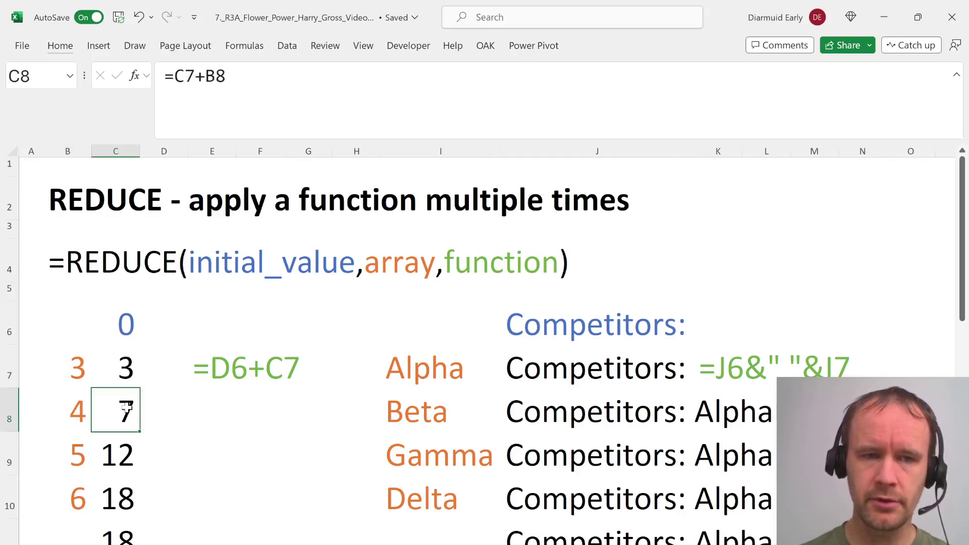
pyautogui.click(104, 456)
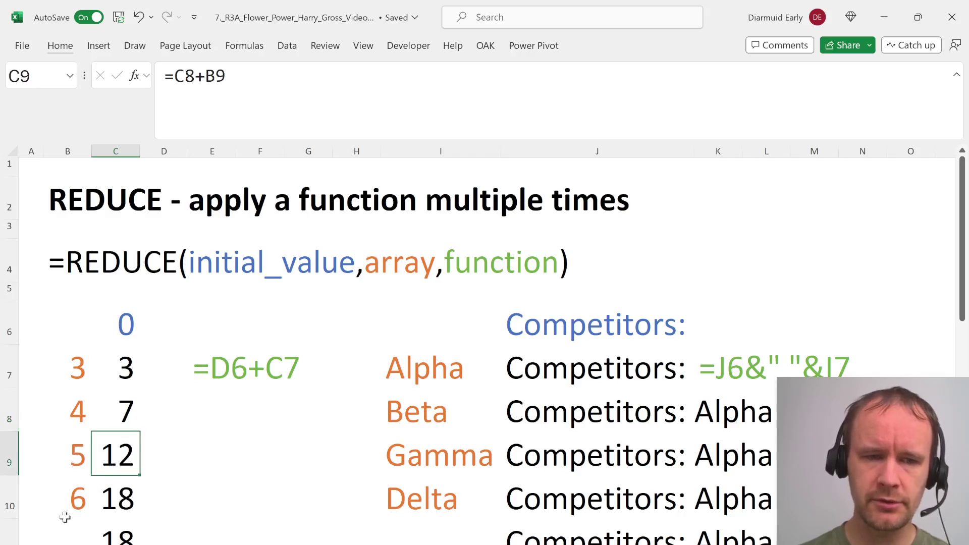
pyautogui.click(118, 497)
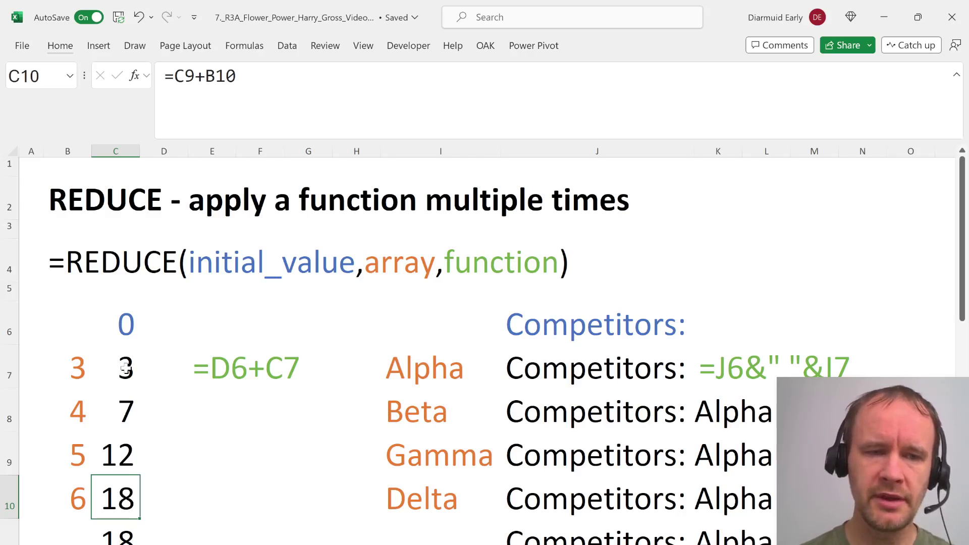
# Select running totals C7:C10, the final total 18, and array values B7:B10
pyautogui.moveTo(126, 368); pyautogui.dragTo(121, 487)
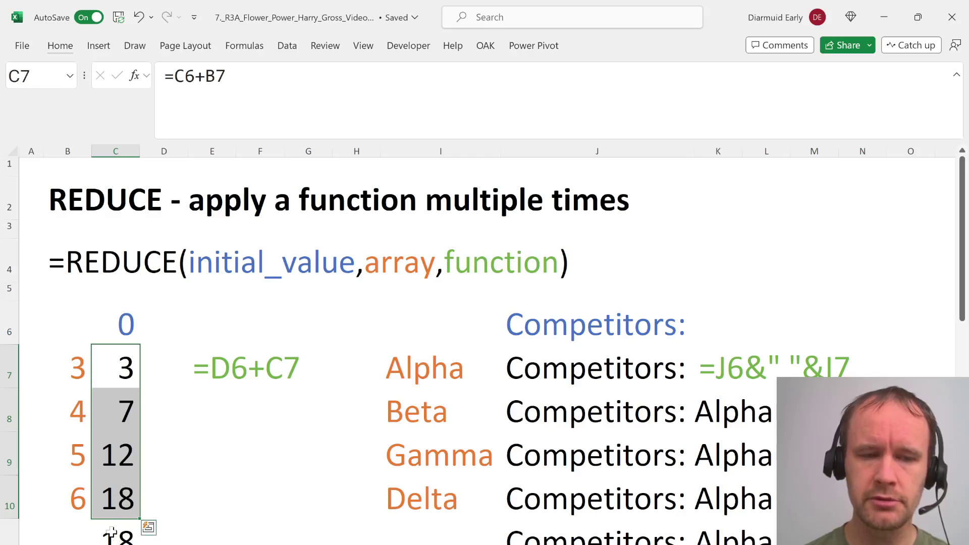
pyautogui.click(116, 499)
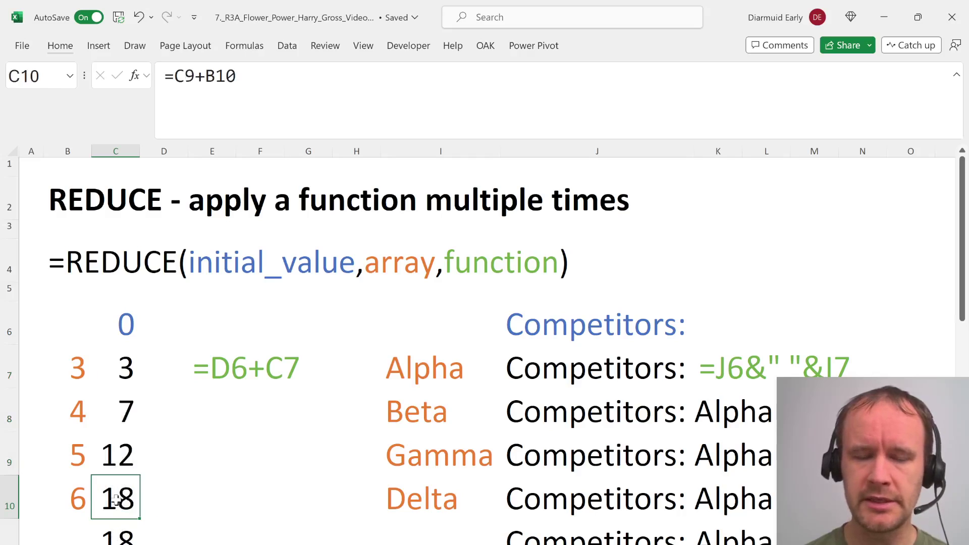
pyautogui.click(72, 372)
pyautogui.hotkey('ctrl', 'shift', 'Down')
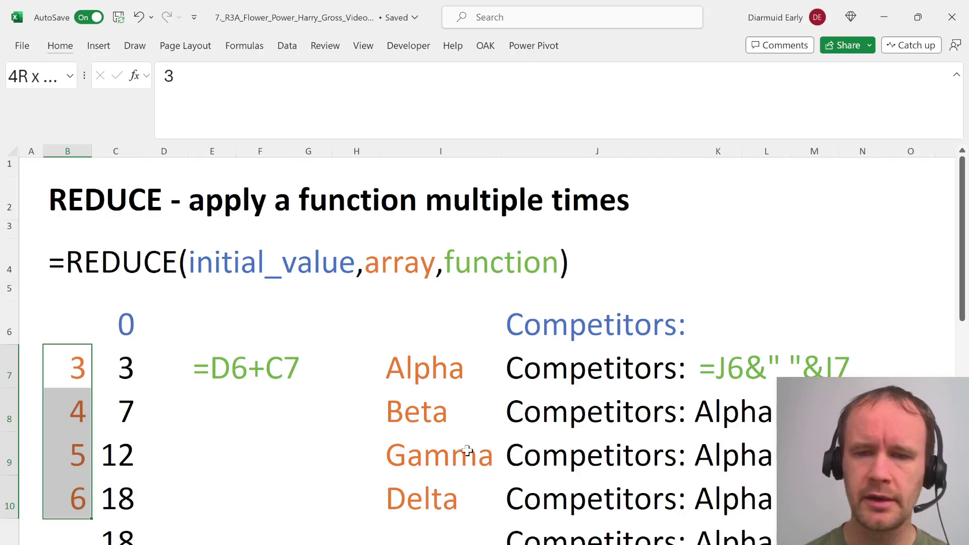
# Show the Competitors: start text in J6, Alpha–Delta in I7:I10, and K7's joining formula
pyautogui.hscroll(4, 467, 451)
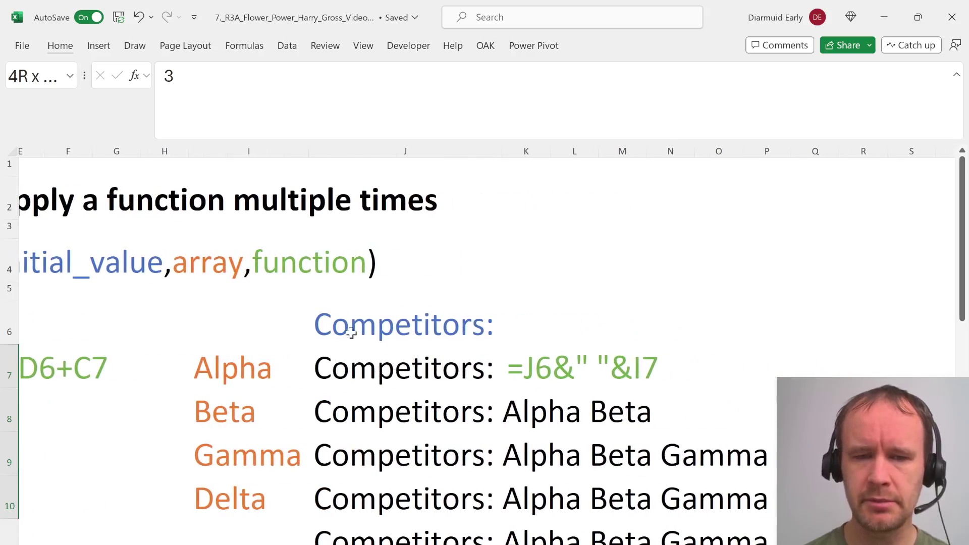
pyautogui.click(347, 331)
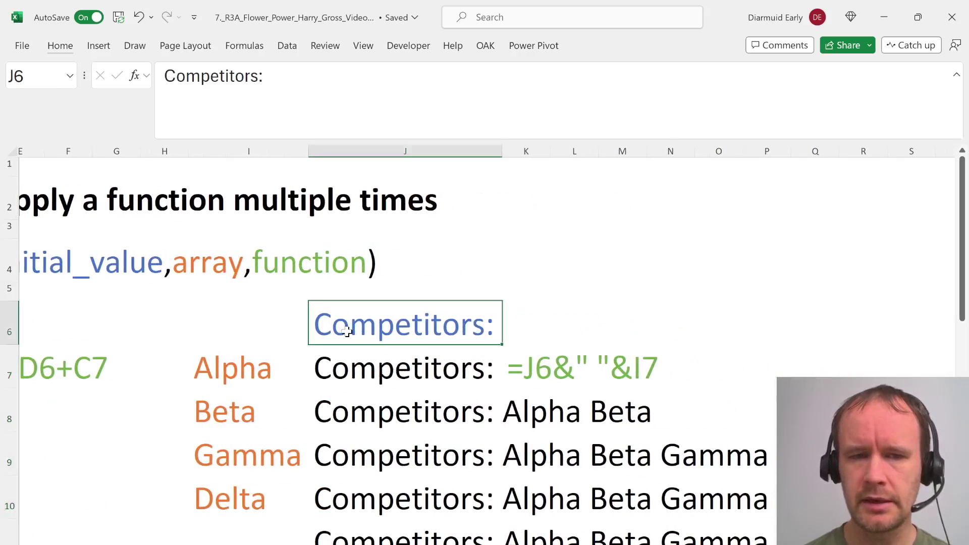
pyautogui.click(241, 376)
pyautogui.click(244, 411)
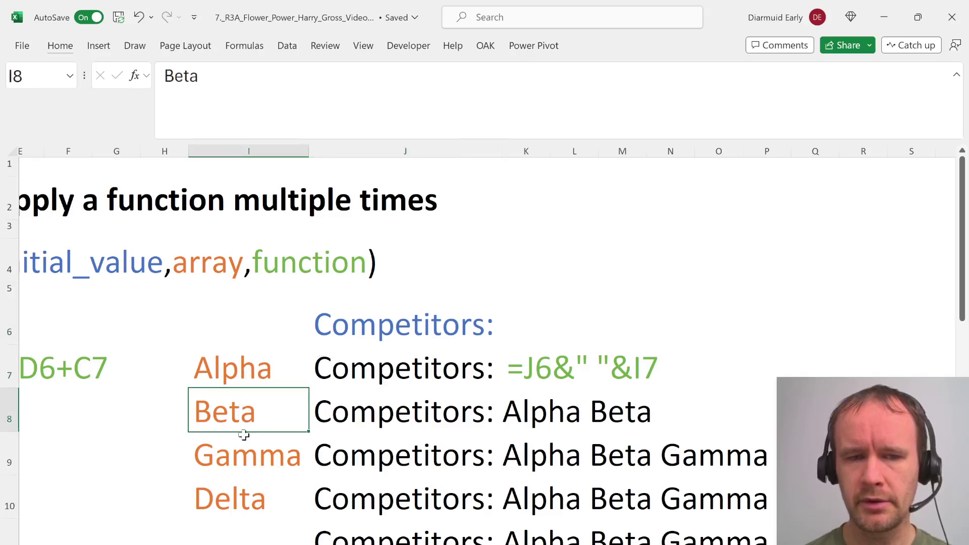
pyautogui.click(243, 451)
pyautogui.click(244, 494)
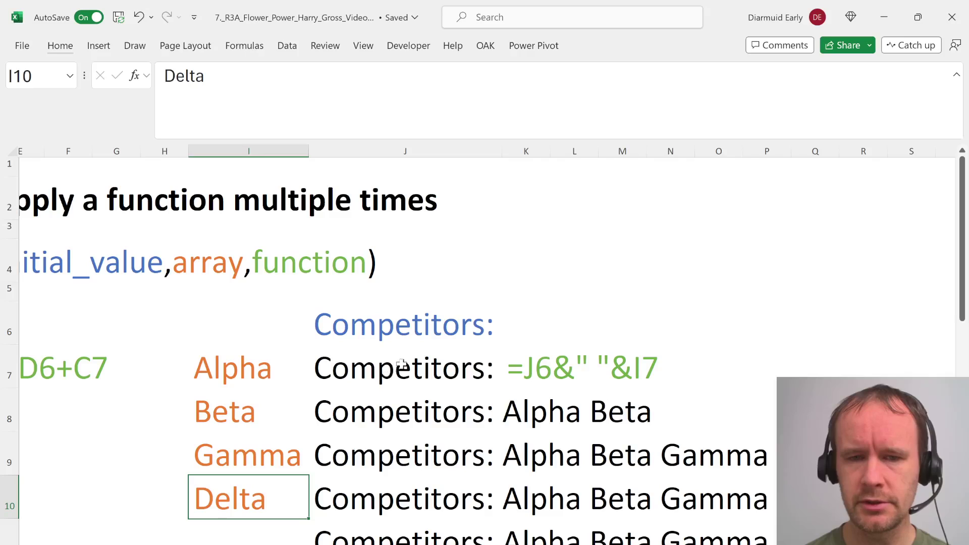
pyautogui.click(532, 369)
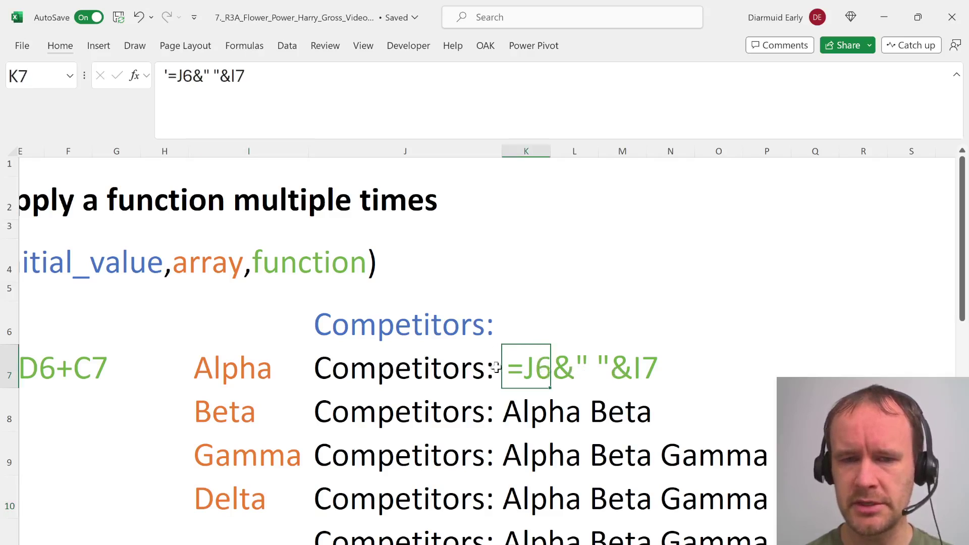
# AutoFit column J's width to its joined text with Alt+H, O, I
pyautogui.click(407, 377)
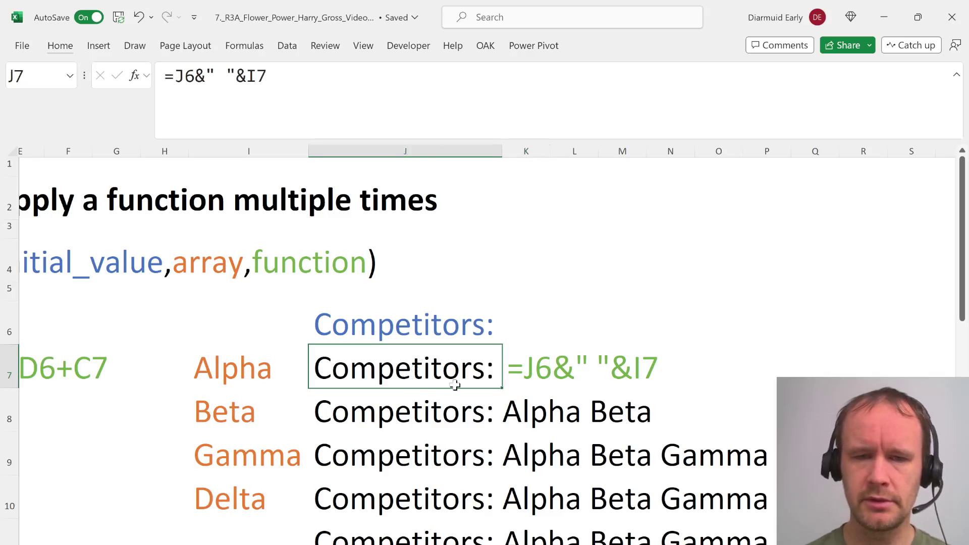
pyautogui.hotkey('alt', 'h')
pyautogui.press('o')
pyautogui.press('i')
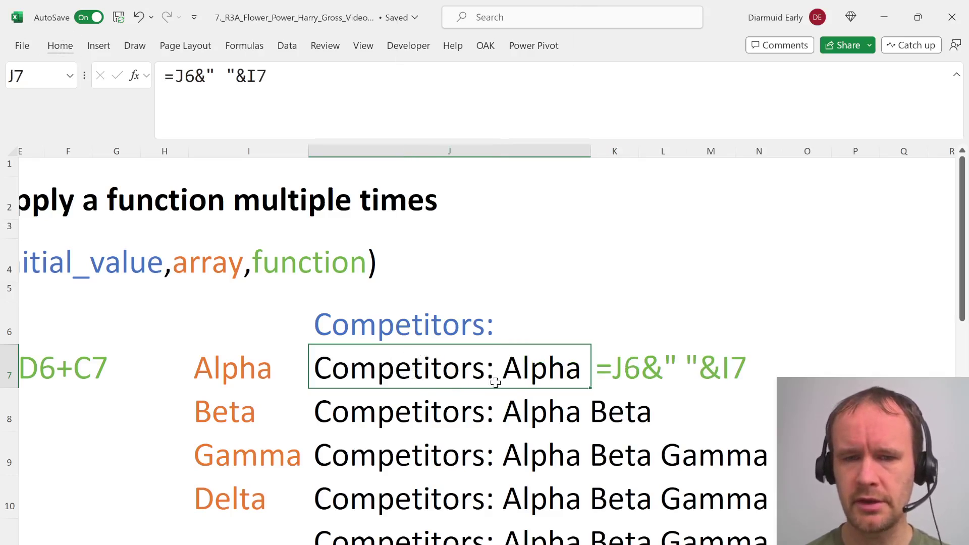
# Inspect the joining formulas in J8, J9 and J10, then scroll toward MAP
pyautogui.click(445, 410)
pyautogui.click(429, 456)
pyautogui.click(423, 488)
pyautogui.scroll(-2, 423, 488)
pyautogui.hscroll(-3, 423, 488)
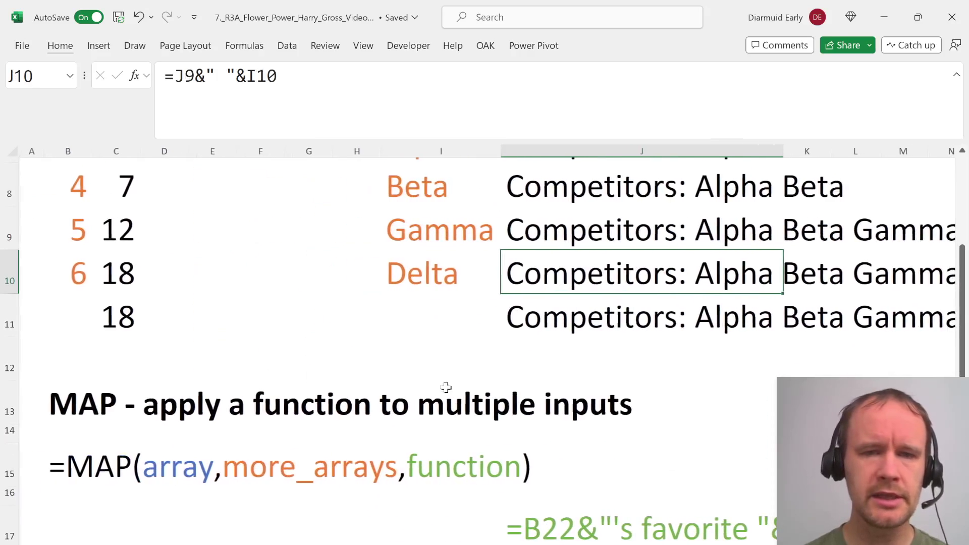
pyautogui.scroll(2, 442, 400)
pyautogui.scroll(-4, 442, 400)
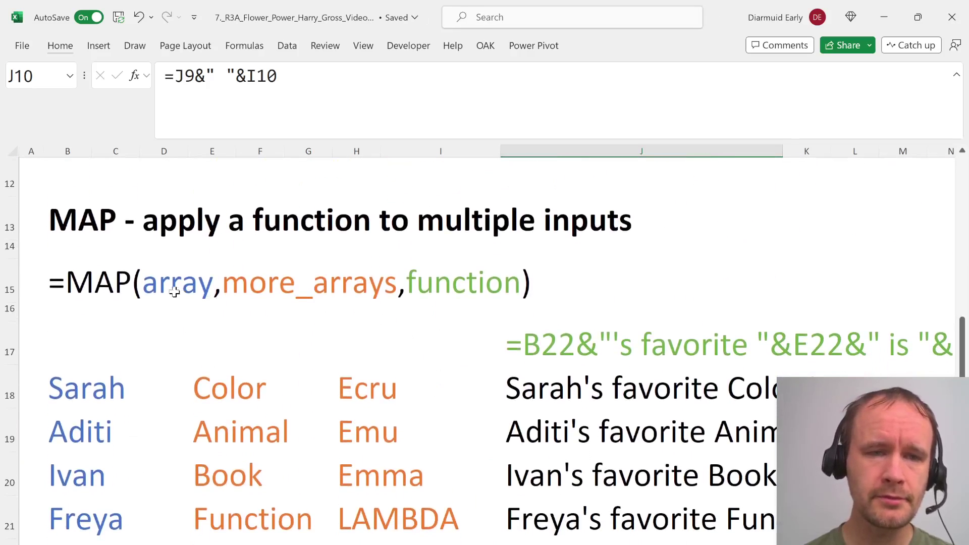
pyautogui.click(74, 395)
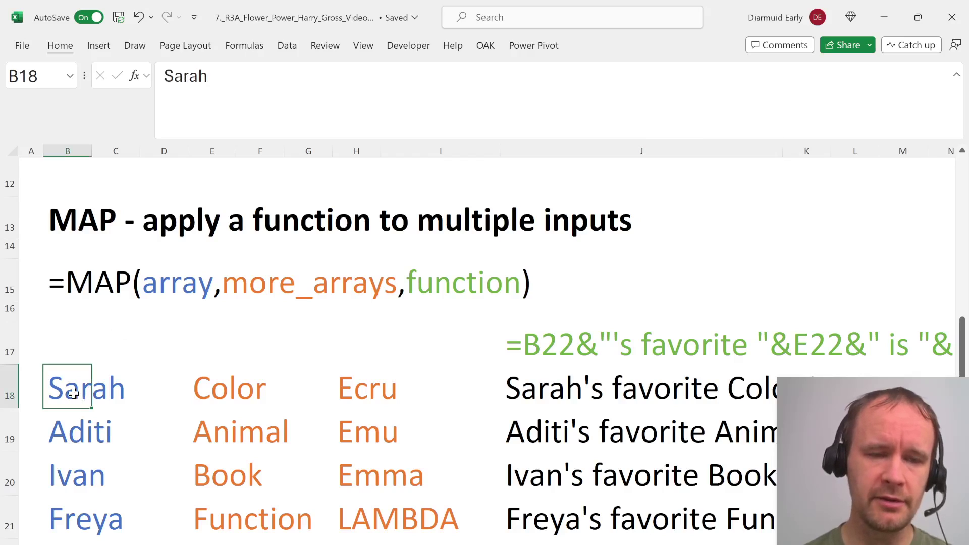
pyautogui.hotkey('ctrl', 'shift', 'Down')
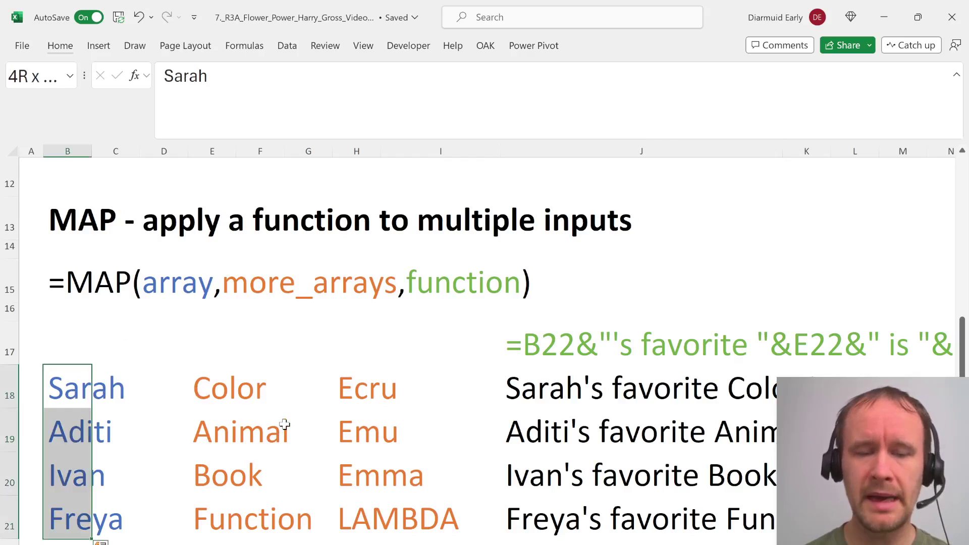
pyautogui.click(164, 291)
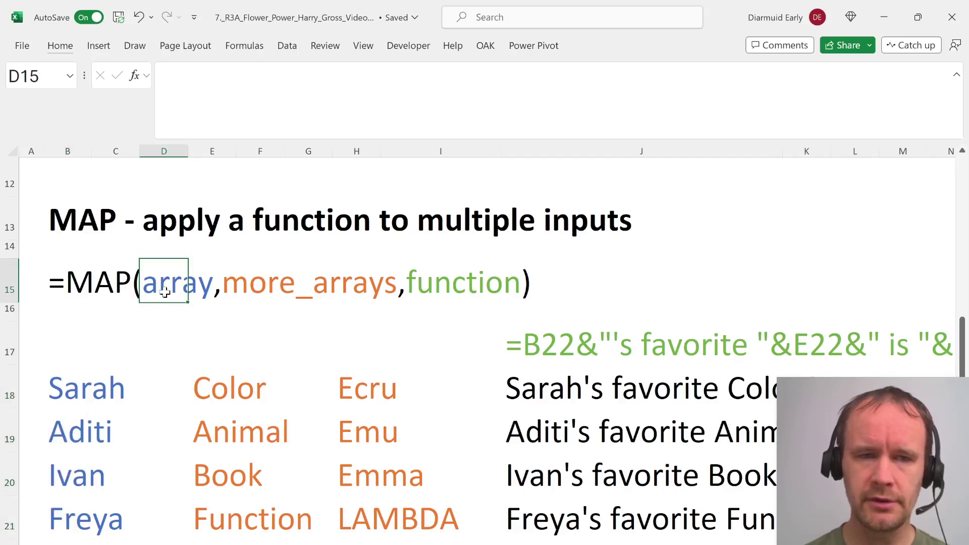
pyautogui.click(70, 285)
pyautogui.moveTo(231, 76); pyautogui.dragTo(381, 83)
pyautogui.press('Escape')
pyautogui.click(71, 318)
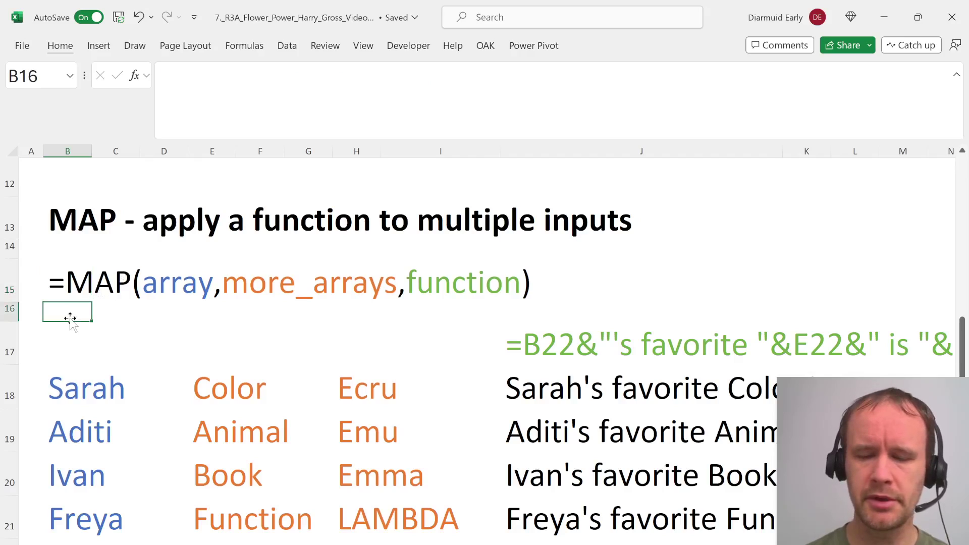
pyautogui.press('Down')
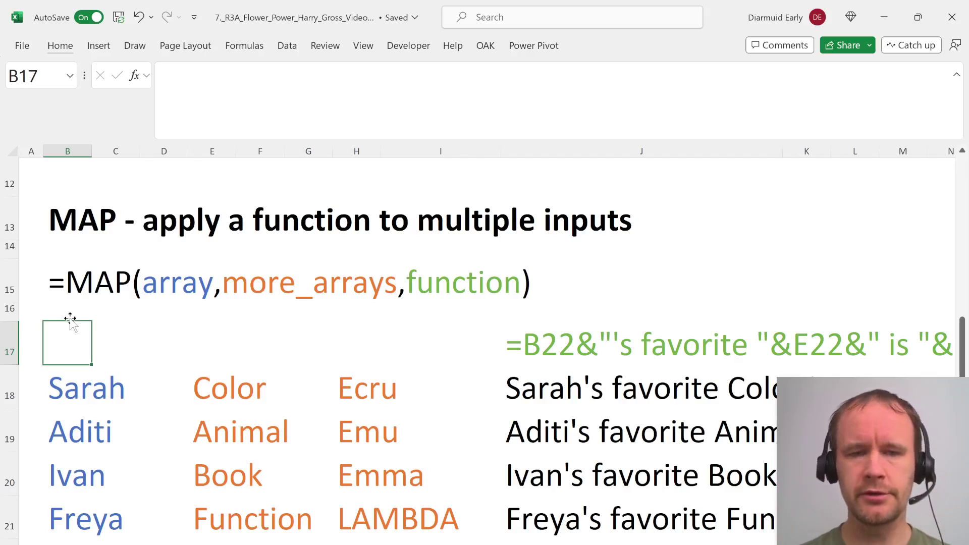
pyautogui.scroll(-2, 180, 396)
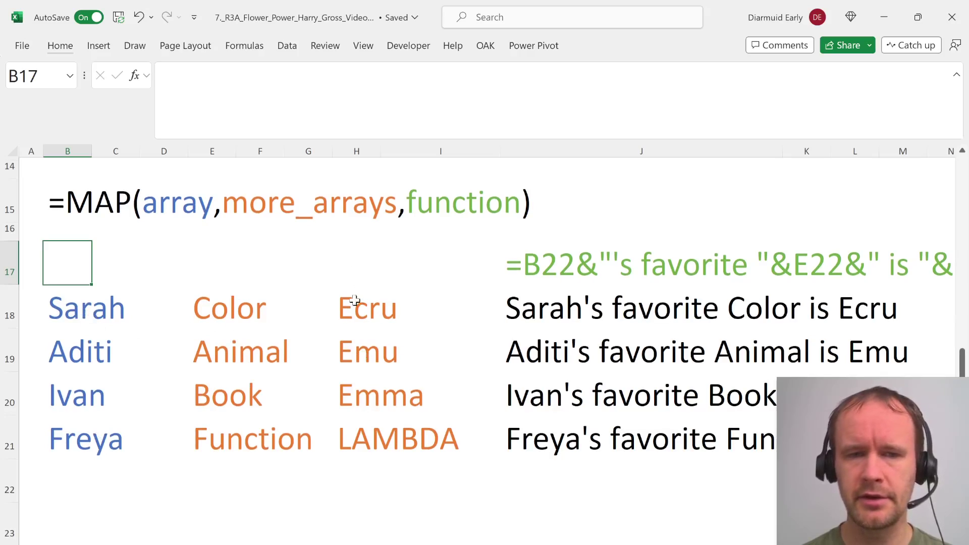
pyautogui.click(74, 309)
pyautogui.click(213, 318)
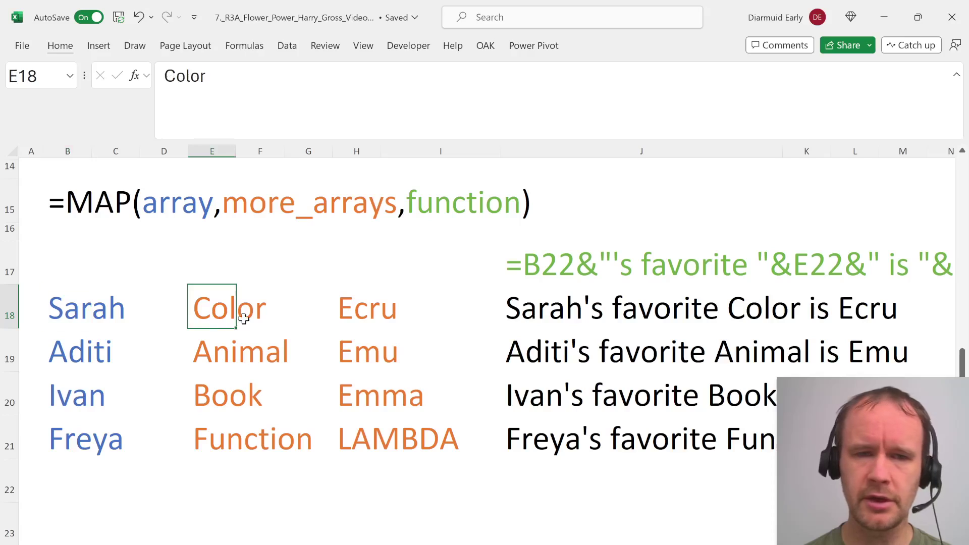
pyautogui.click(369, 318)
pyautogui.click(69, 357)
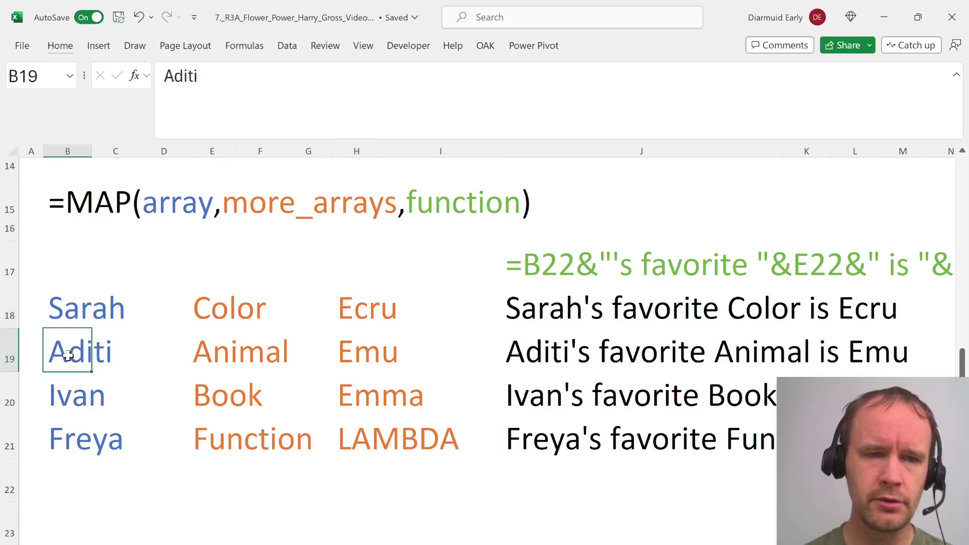
pyautogui.click(204, 362)
pyautogui.click(352, 360)
pyautogui.click(69, 405)
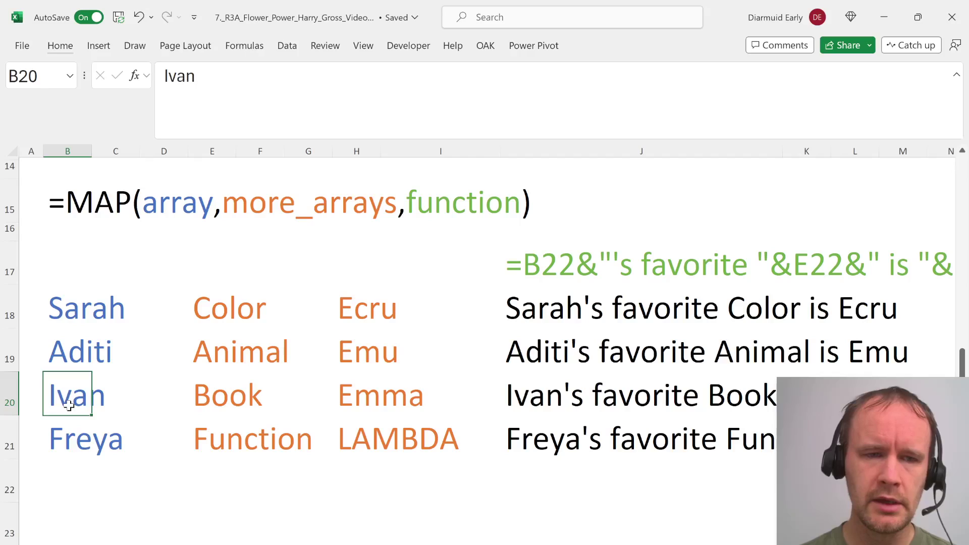
pyautogui.click(216, 405)
pyautogui.click(349, 406)
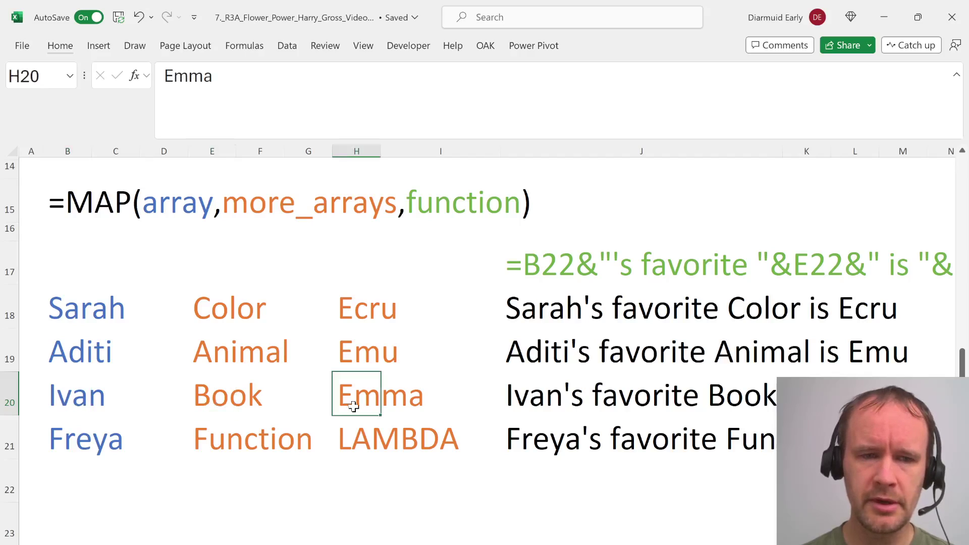
pyautogui.click(87, 442)
pyautogui.click(222, 437)
pyautogui.click(375, 439)
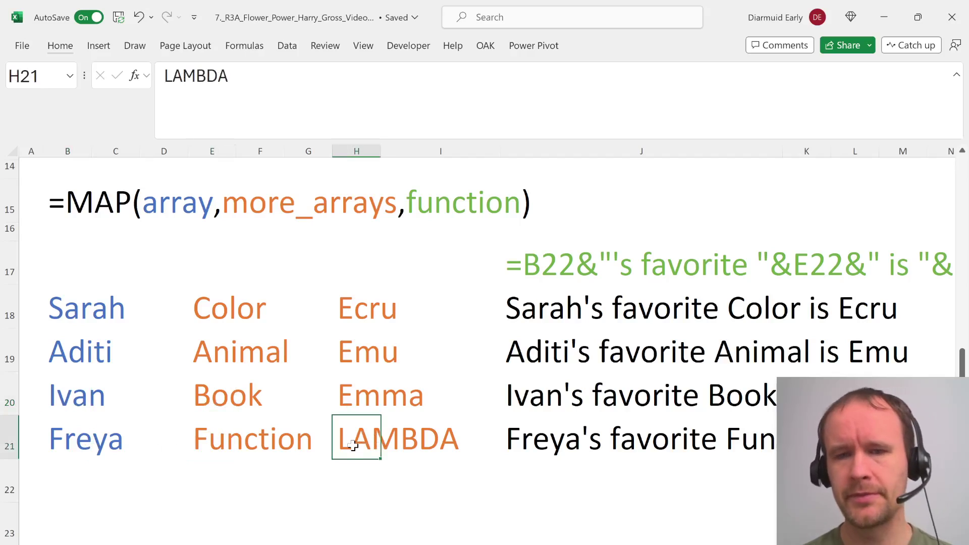
# Inspect J18's MAP formula, highlighting its LAMBDA part, and view J17's text without editing
pyautogui.click(530, 314)
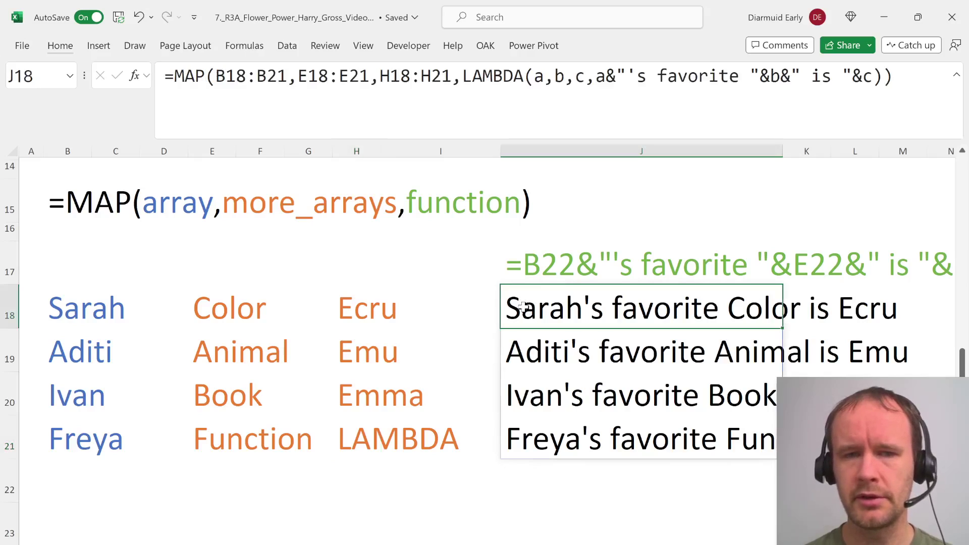
pyautogui.click(349, 76)
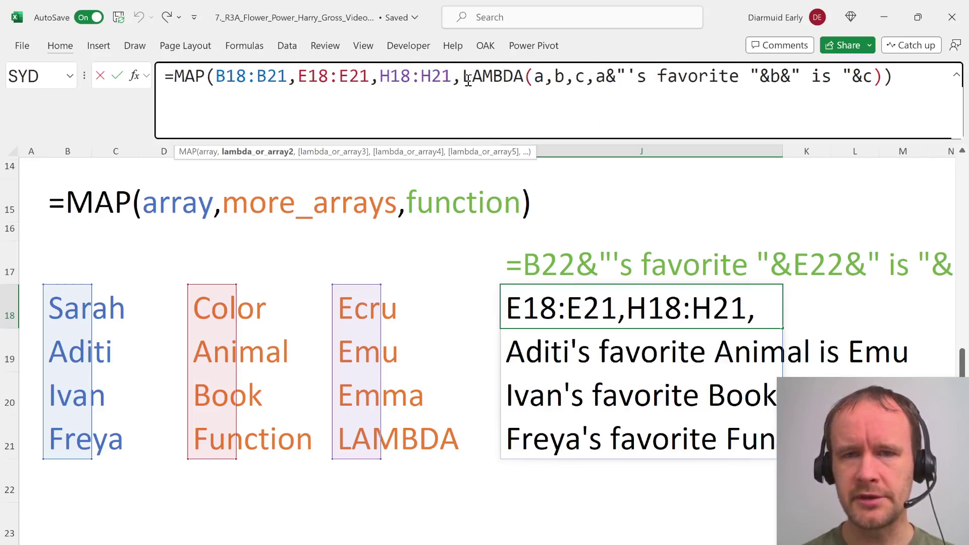
pyautogui.moveTo(469, 81); pyautogui.dragTo(887, 123)
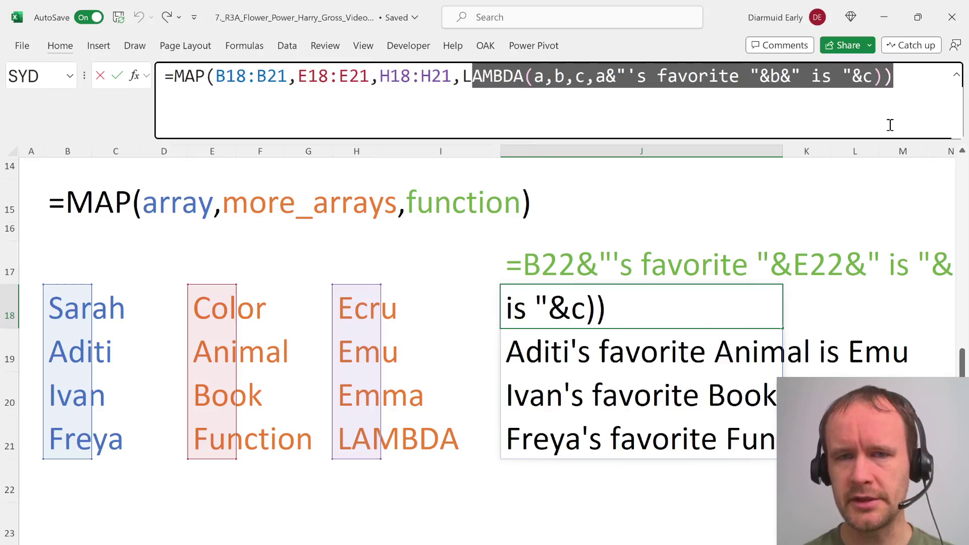
pyautogui.click(534, 256)
pyautogui.click(313, 99)
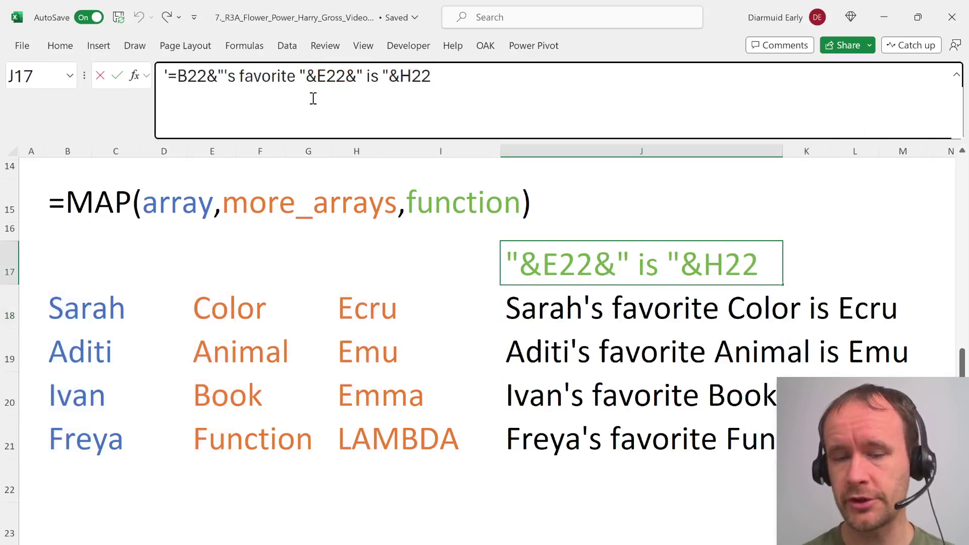
pyautogui.press('Escape')
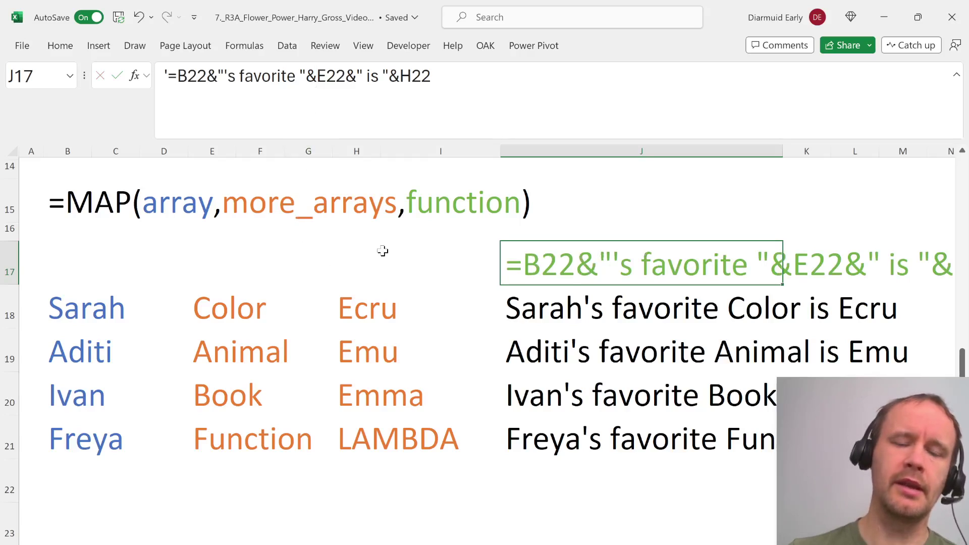
# Revisit E7's =D6+C7 example, then scroll down past J17 to the LAMBDA section
pyautogui.scroll(3, 392, 258)
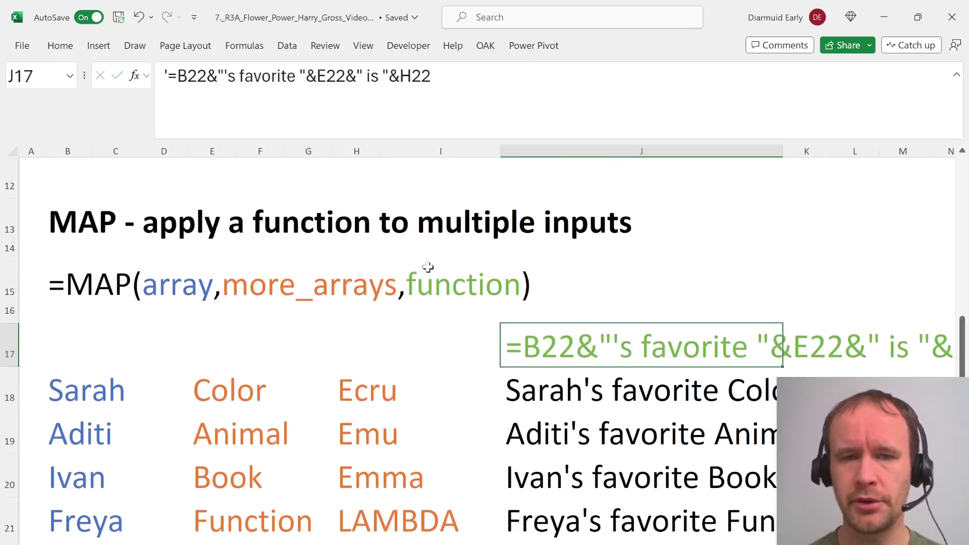
pyautogui.scroll(2, 449, 283)
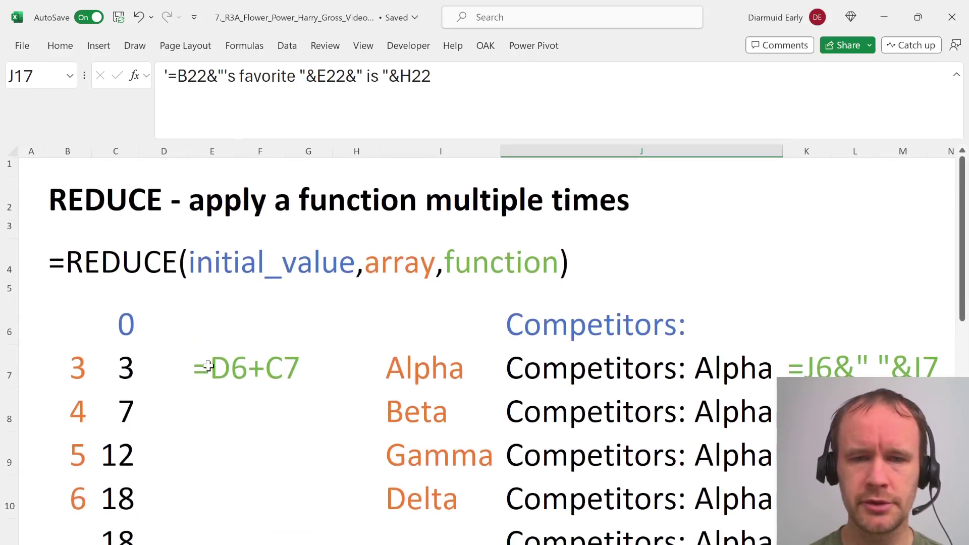
pyautogui.click(204, 361)
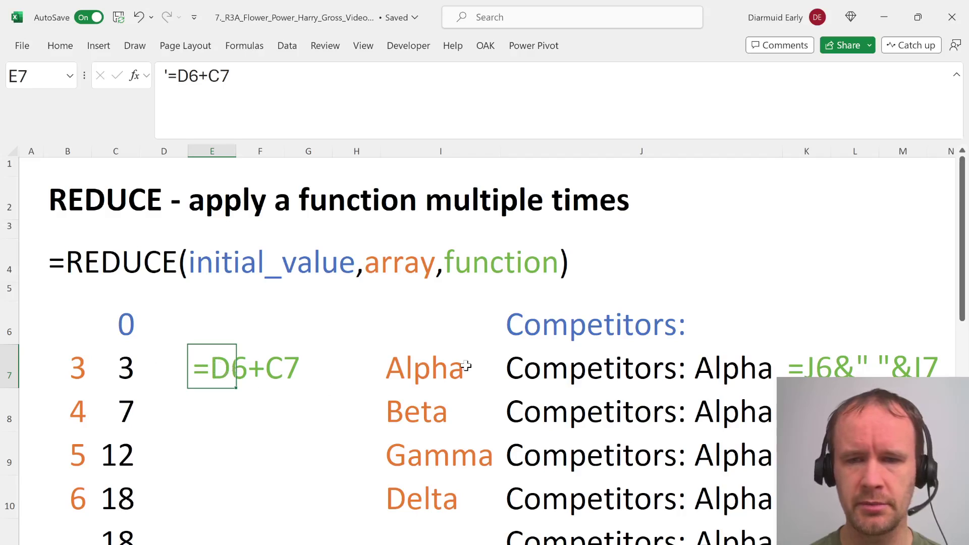
pyautogui.scroll(-1, 555, 338)
pyautogui.scroll(-4, 716, 359)
pyautogui.scroll(-1, 504, 223)
pyautogui.click(530, 242)
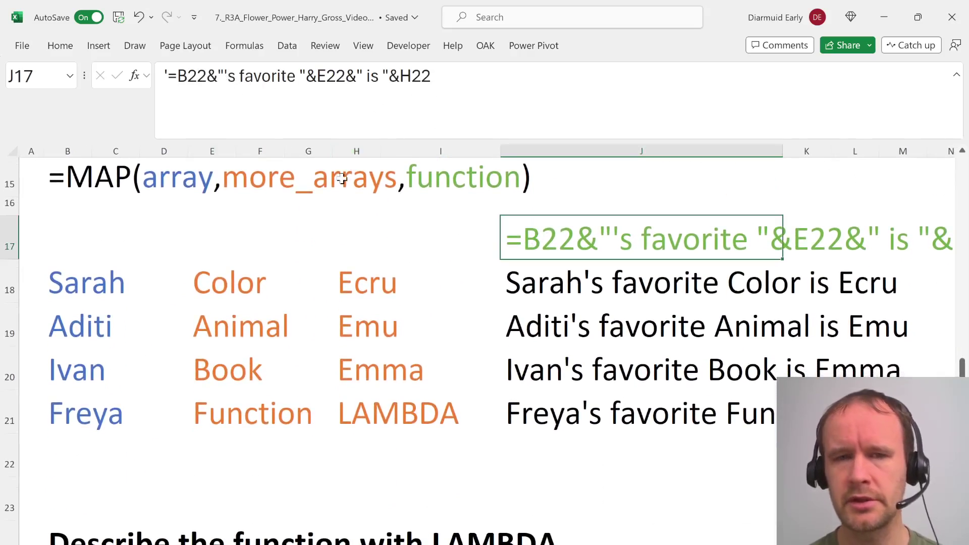
pyautogui.scroll(-2, 228, 458)
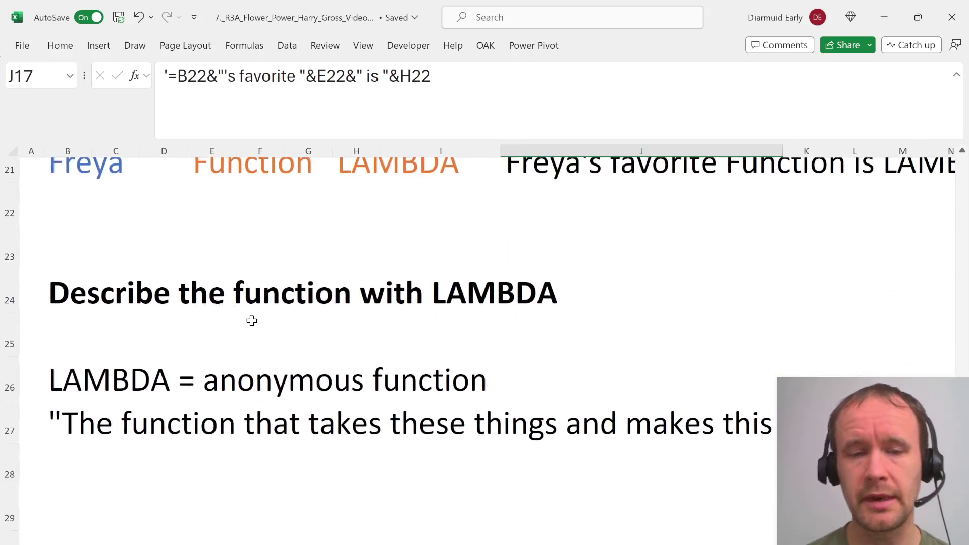
# Scroll up to the REDUCE example with running totals 0, 3, 7, 12 and 18
pyautogui.scroll(-1, 251, 321)
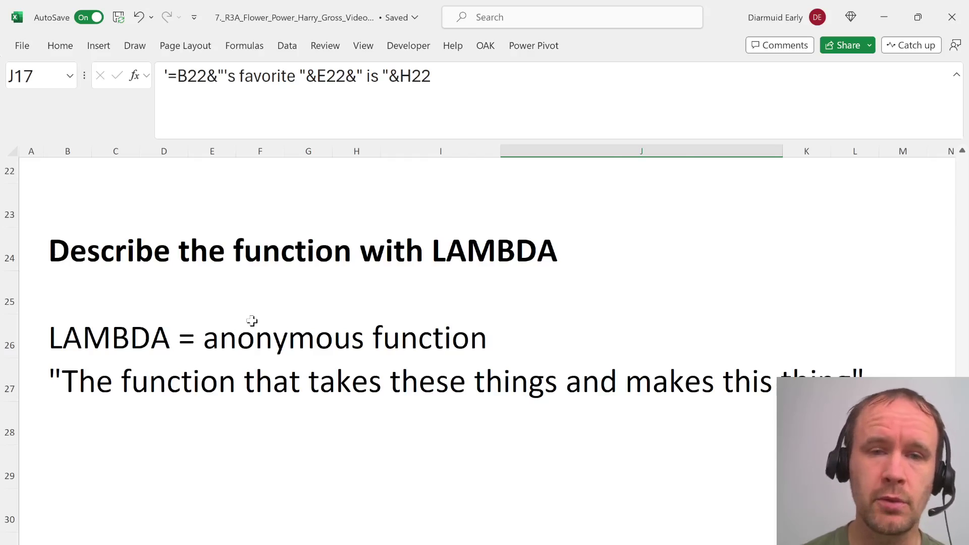
pyautogui.scroll(7, 252, 321)
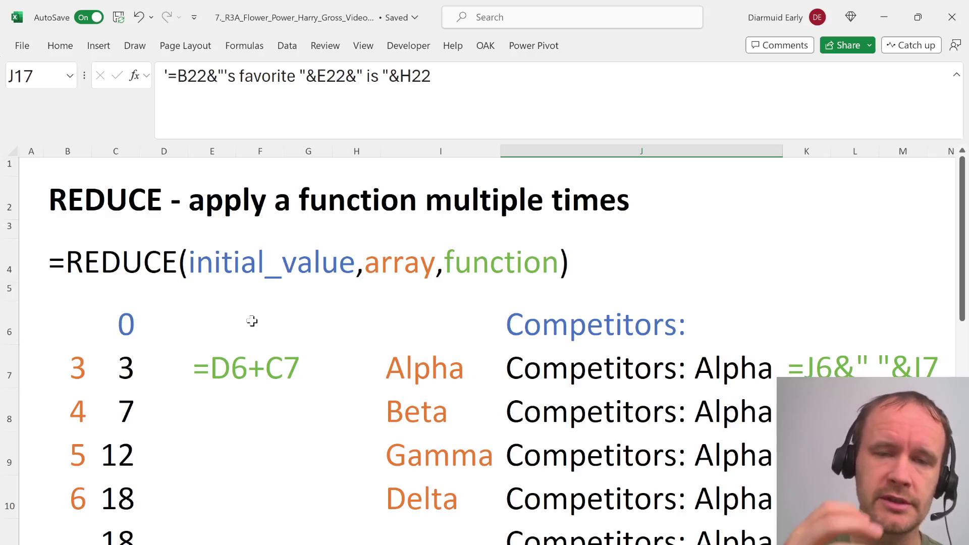
pyautogui.click(217, 366)
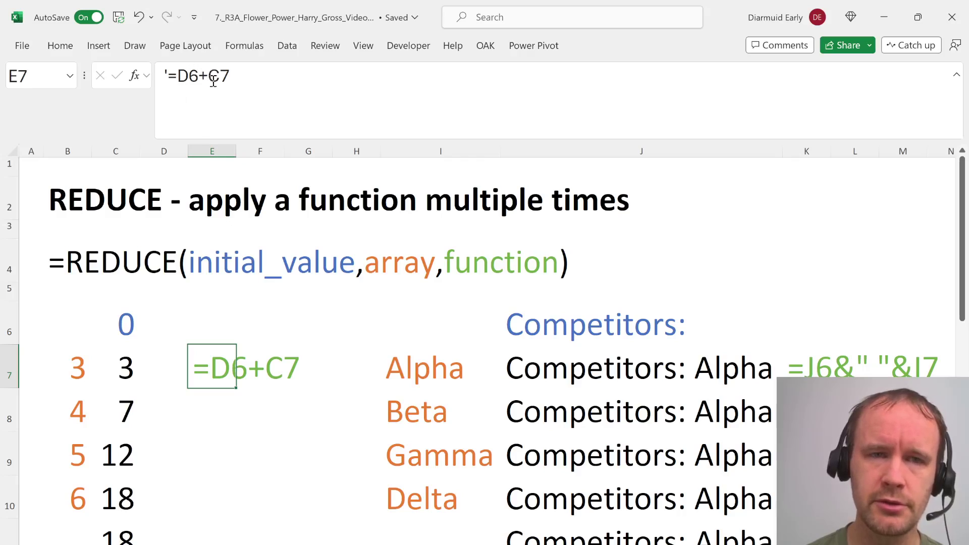
pyautogui.click(216, 398)
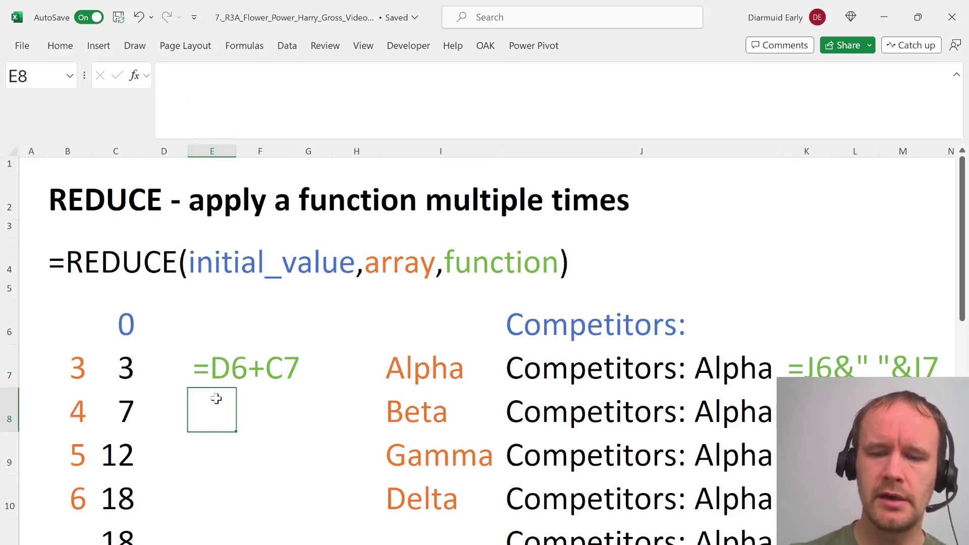
pyautogui.write('=lam')
pyautogui.press('Tab')
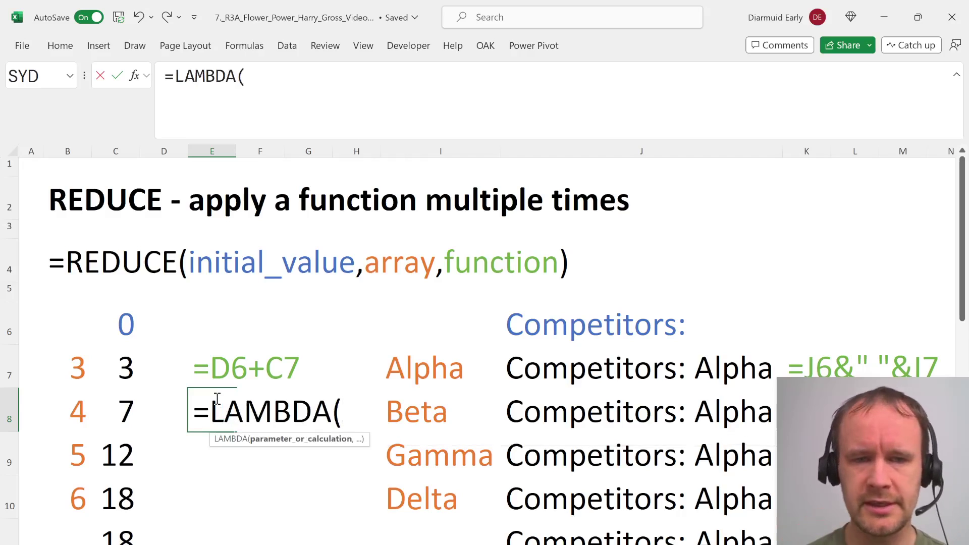
pyautogui.write('nu')
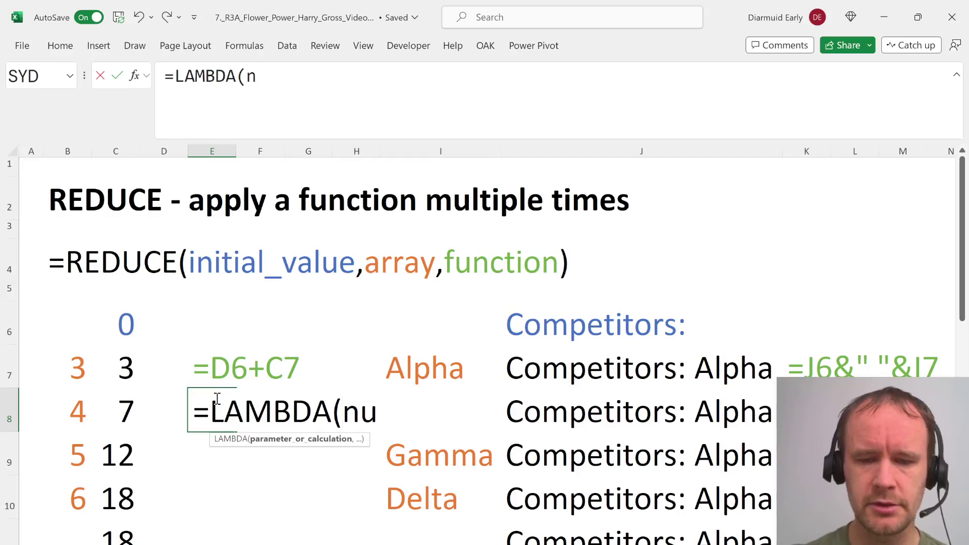
pyautogui.write('mber')
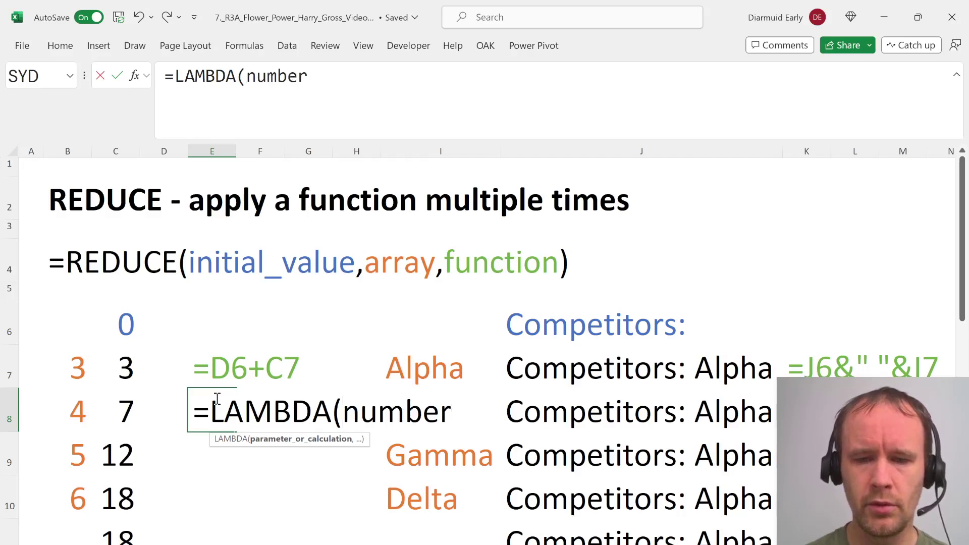
pyautogui.write('_one,num')
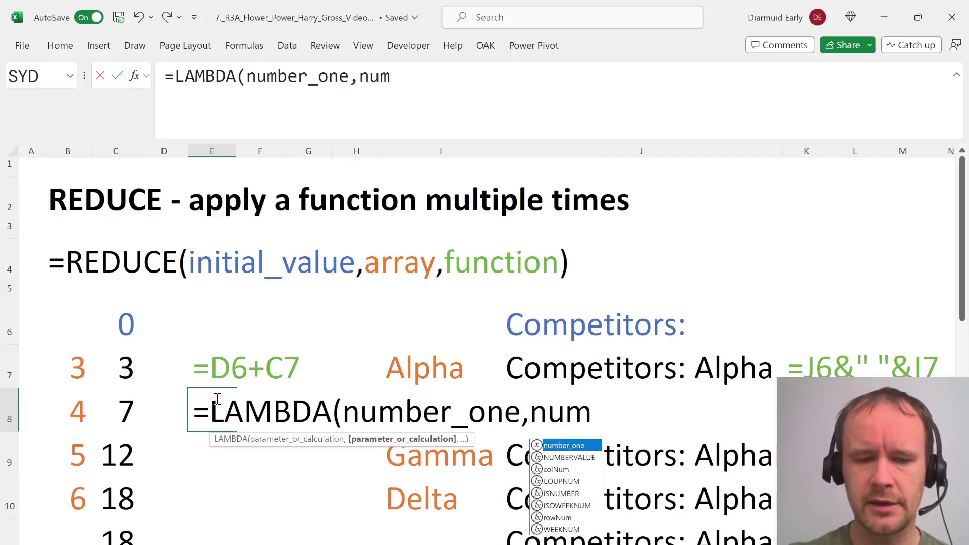
pyautogui.write('ber+')
pyautogui.press('BackSpace')
pyautogui.write('_')
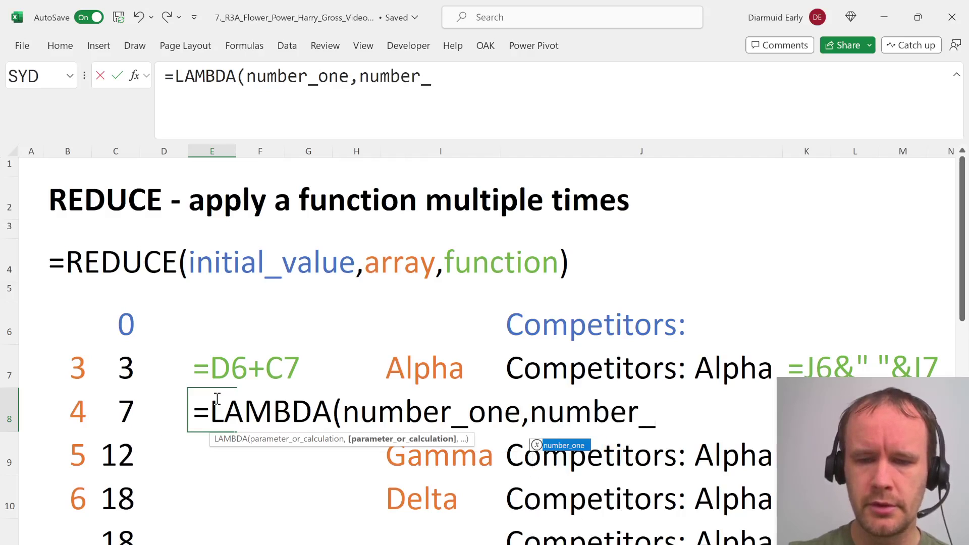
pyautogui.write('two,')
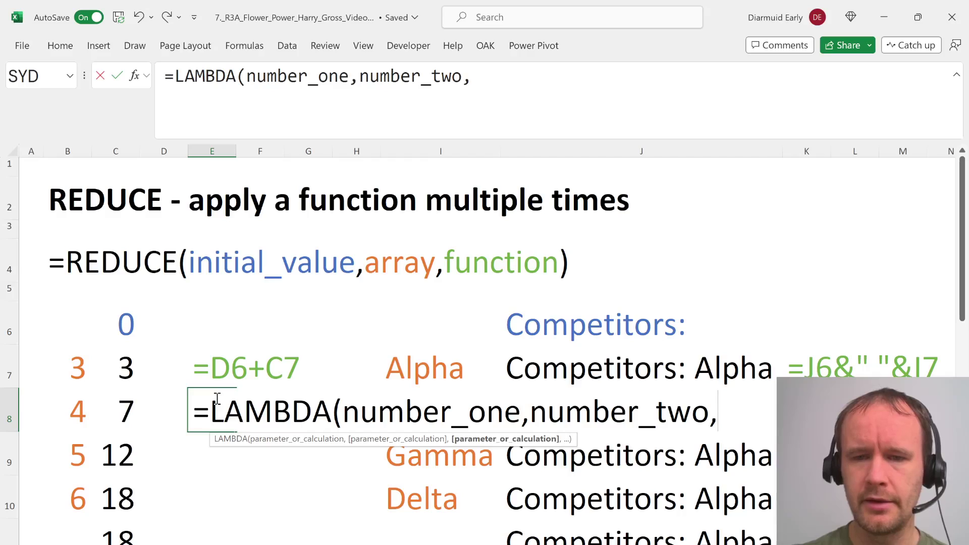
pyautogui.scroll(-2, 273, 444)
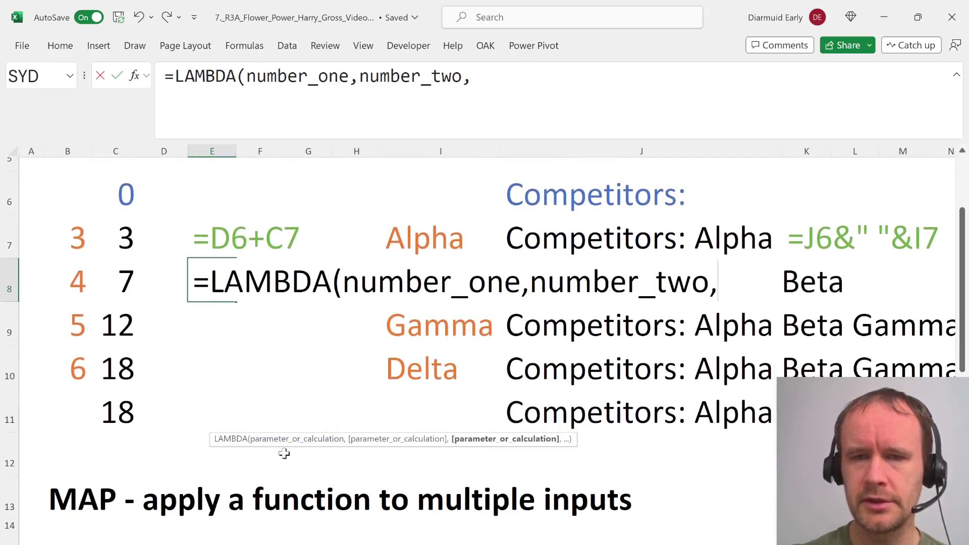
pyautogui.write('num')
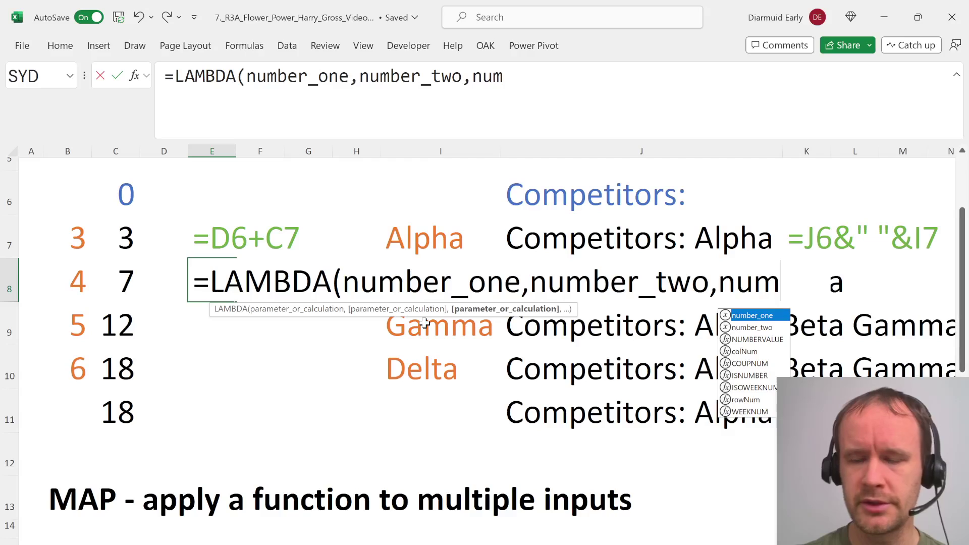
pyautogui.press('Tab')
pyautogui.write('+num')
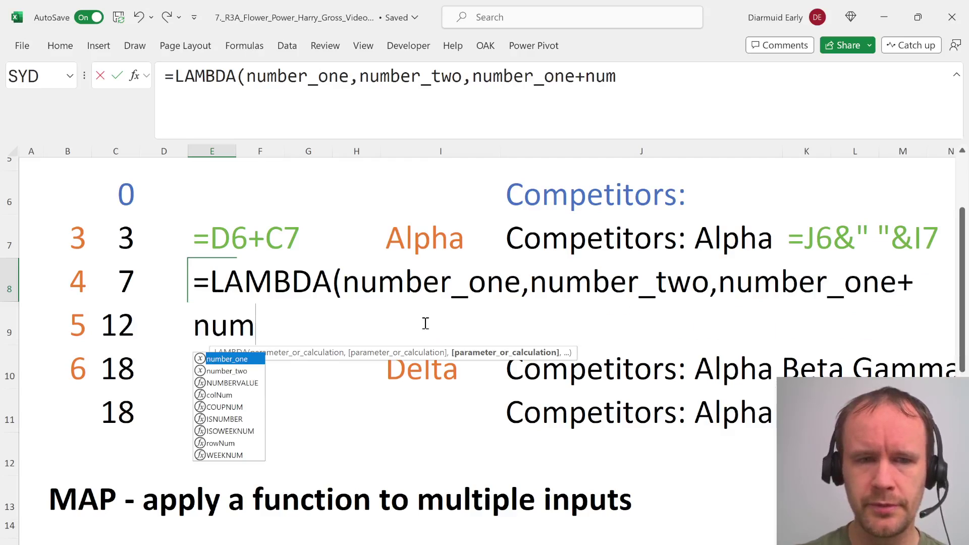
pyautogui.press('Down')
pyautogui.press('Tab')
pyautogui.write(')')
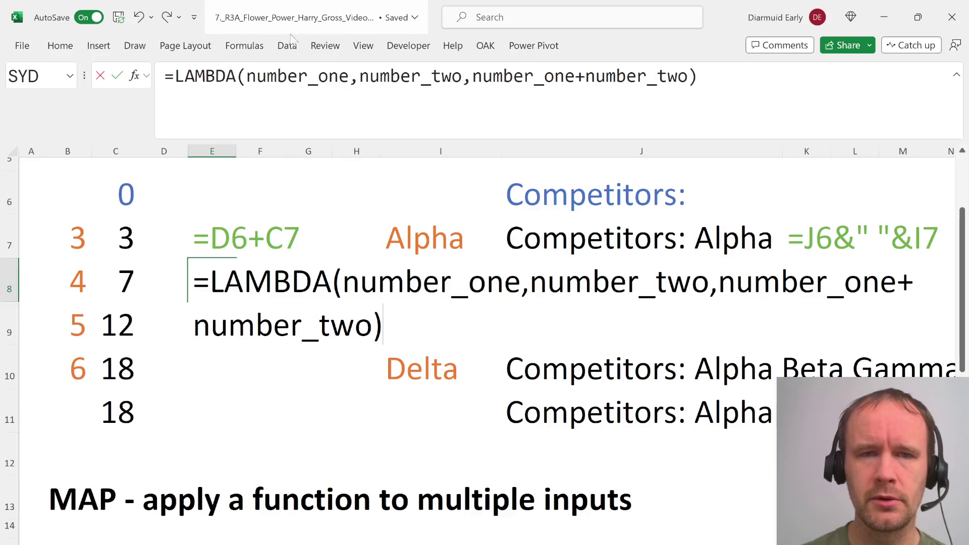
pyautogui.moveTo(164, 75); pyautogui.dragTo(782, 84)
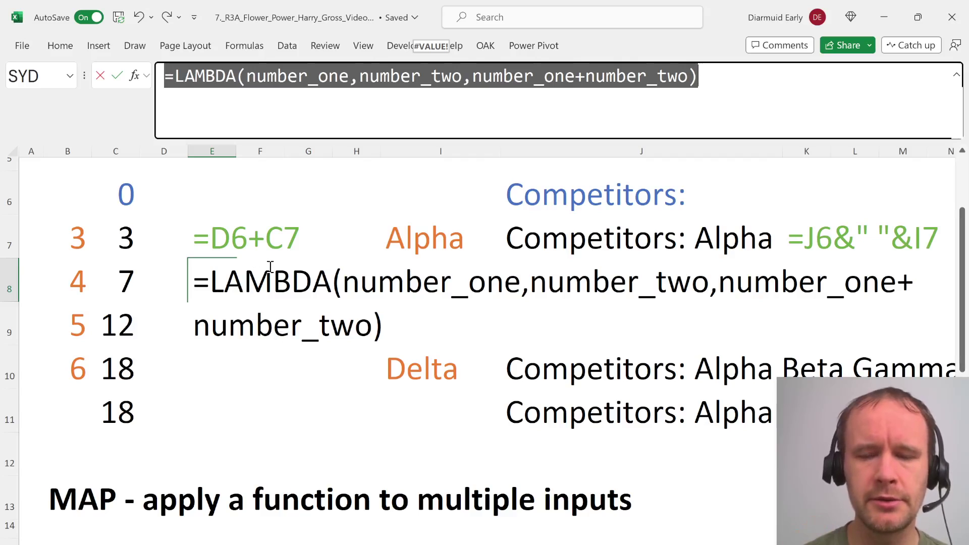
pyautogui.press('Escape')
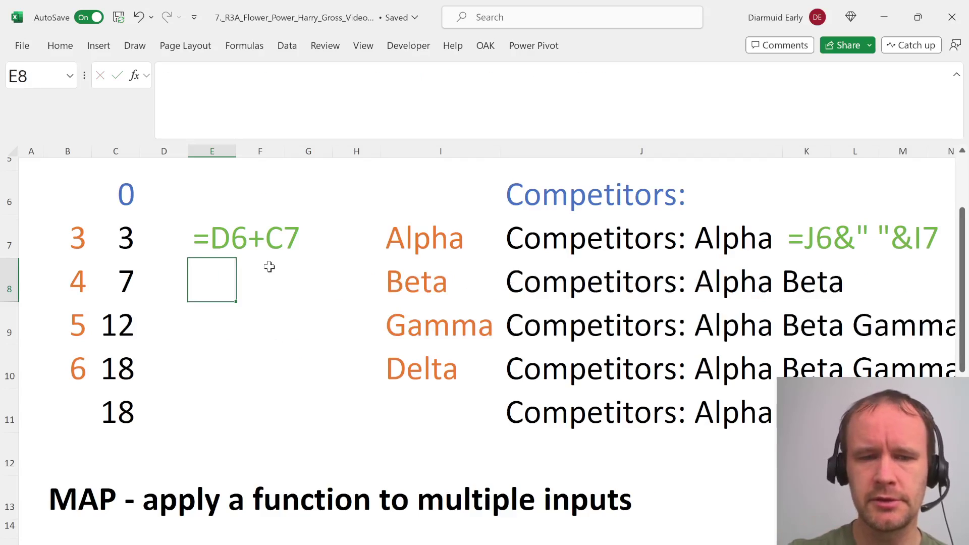
# Switch to the Flower Power case sheet and scroll down to the Level 5 section
pyautogui.hotkey('ctrl', 'Home')
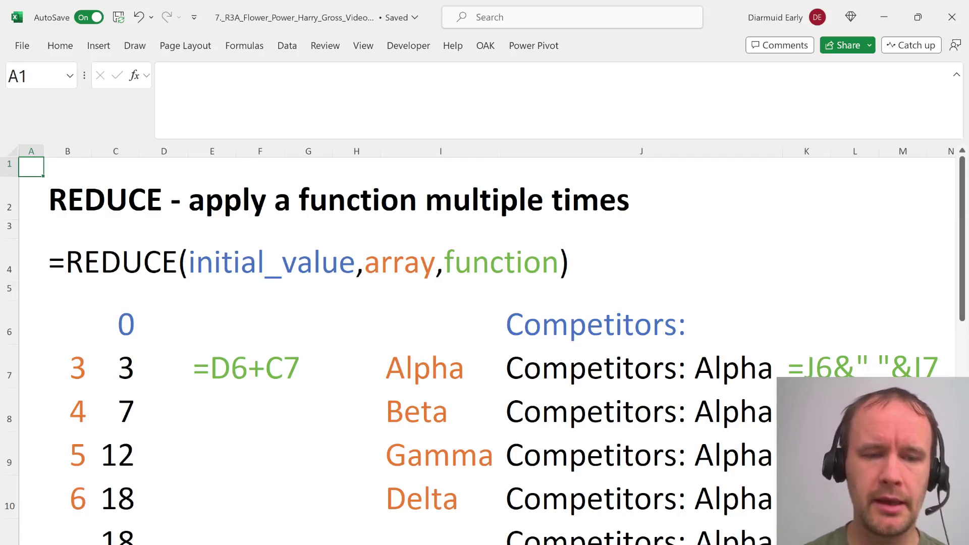
pyautogui.hotkey('ctrl', 'pageup')
pyautogui.scroll(-1, 260, 374)
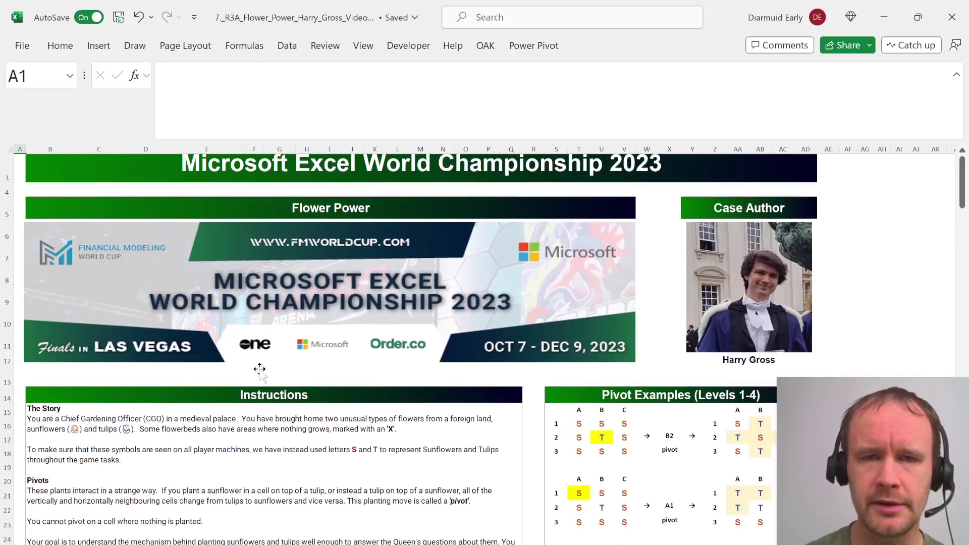
pyautogui.scroll(-3, 260, 369)
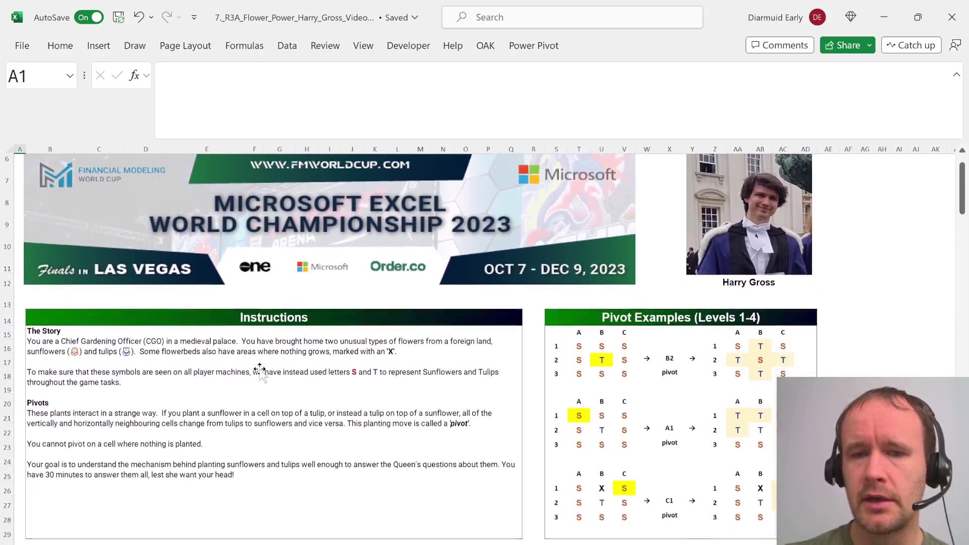
pyautogui.scroll(3, 260, 368)
pyautogui.scroll(-3, 260, 368)
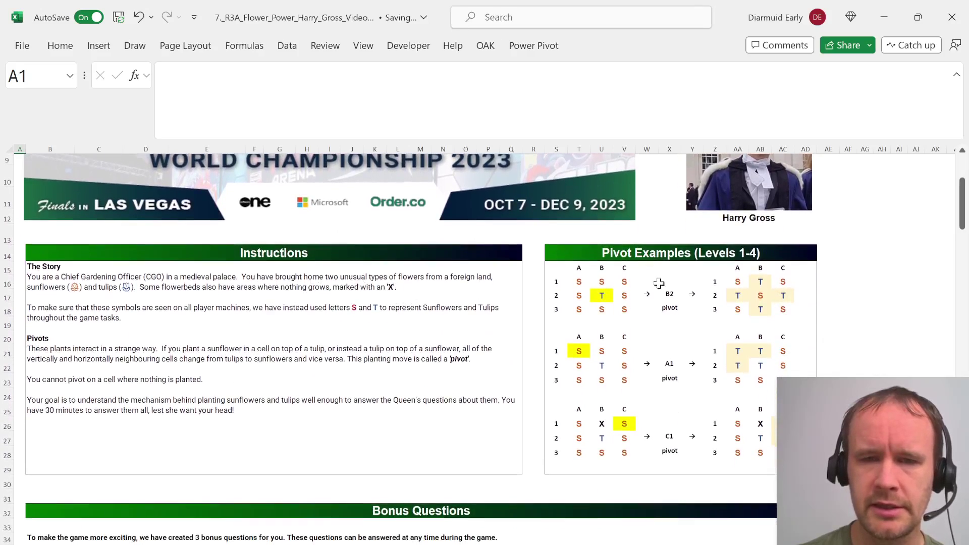
pyautogui.scroll(-20, 439, 372)
pyautogui.scroll(-20, 440, 372)
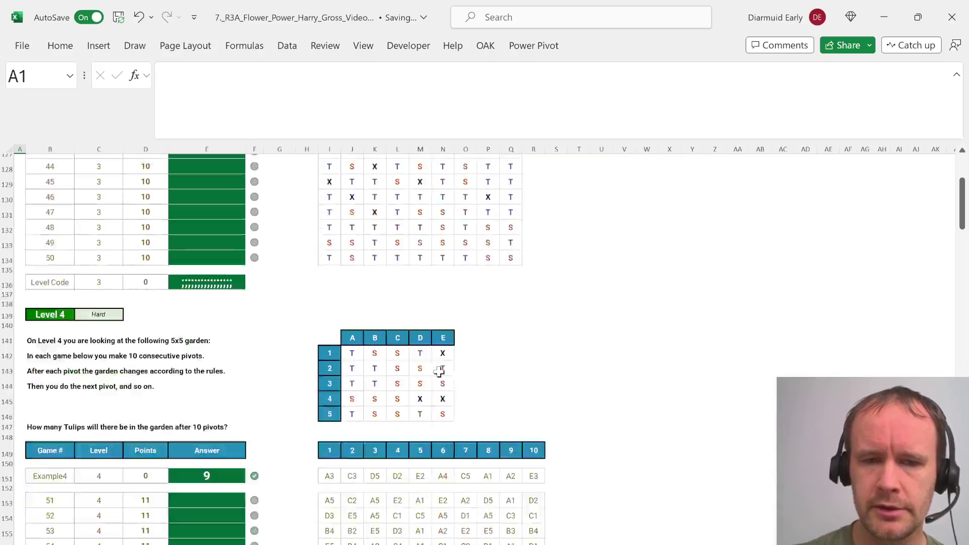
# Select the 10x10 Garden Map grid, the X bed at D5, and cells G3:G5
pyautogui.moveTo(329, 319); pyautogui.dragTo(533, 460)
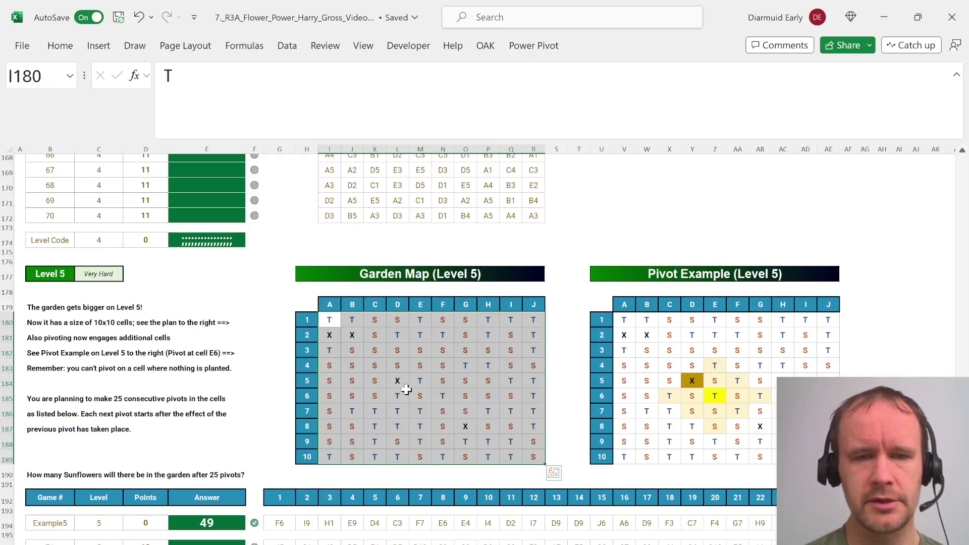
pyautogui.click(396, 383)
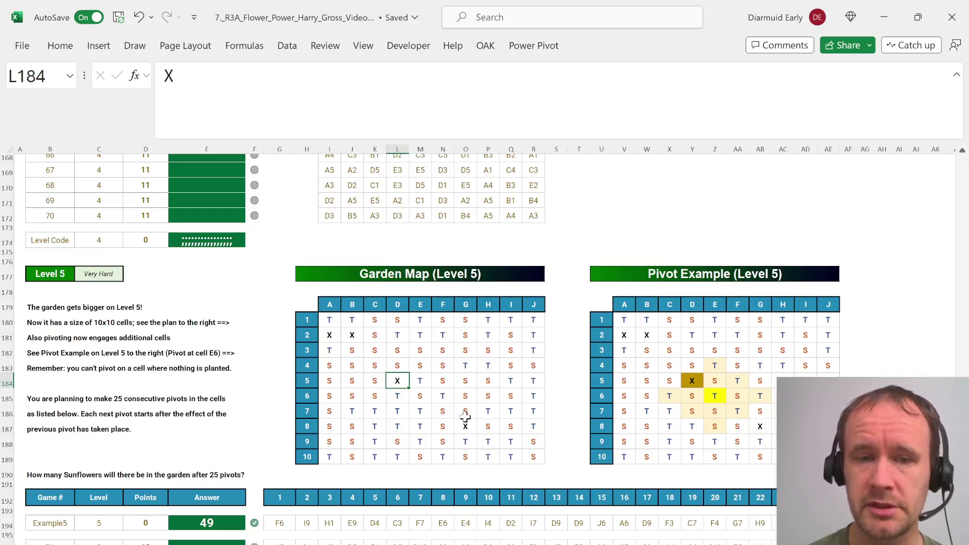
pyautogui.moveTo(466, 350); pyautogui.dragTo(488, 365)
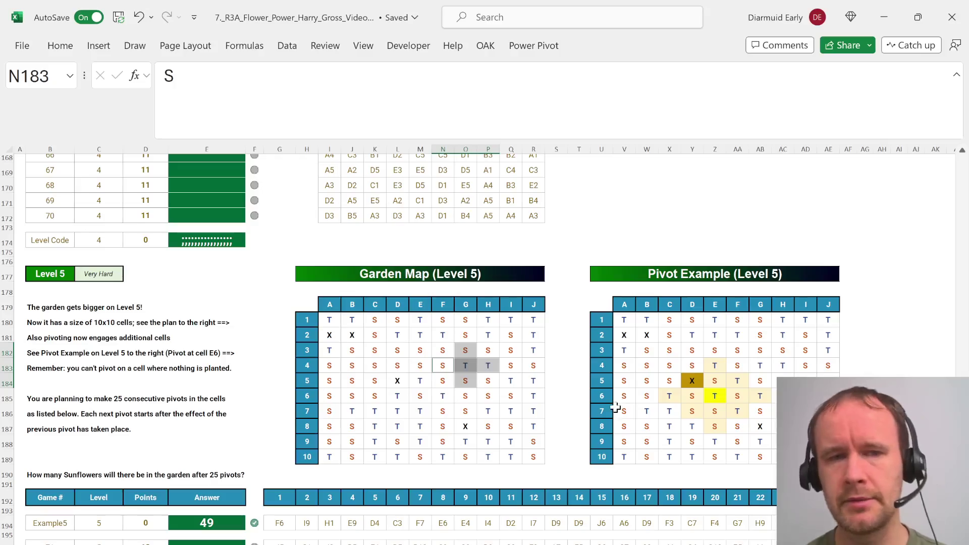
# Scroll to the Level 2 table, selecting game 11's answer cell and Example2's first garden cell
pyautogui.scroll(20, 374, 370)
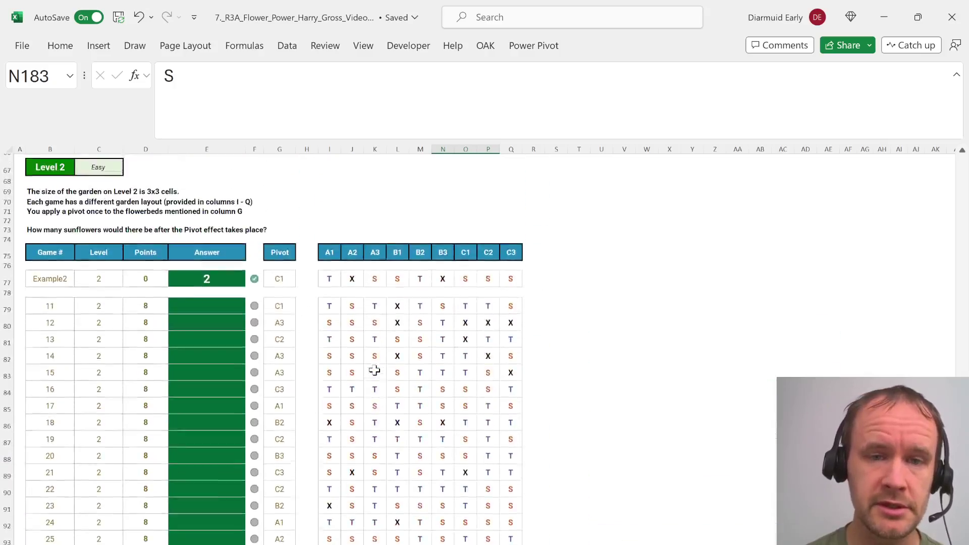
pyautogui.scroll(5, 374, 370)
pyautogui.scroll(-12, 374, 370)
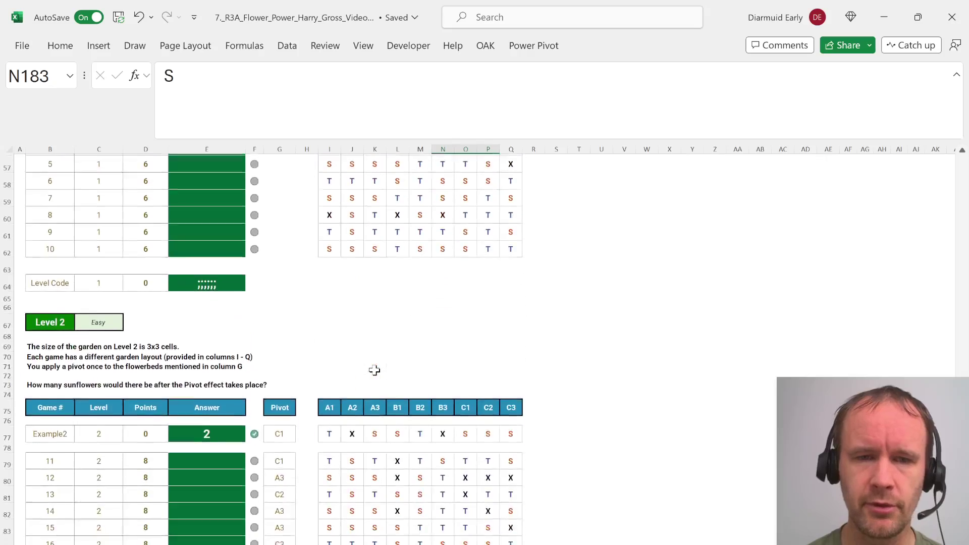
pyautogui.scroll(-1, 374, 370)
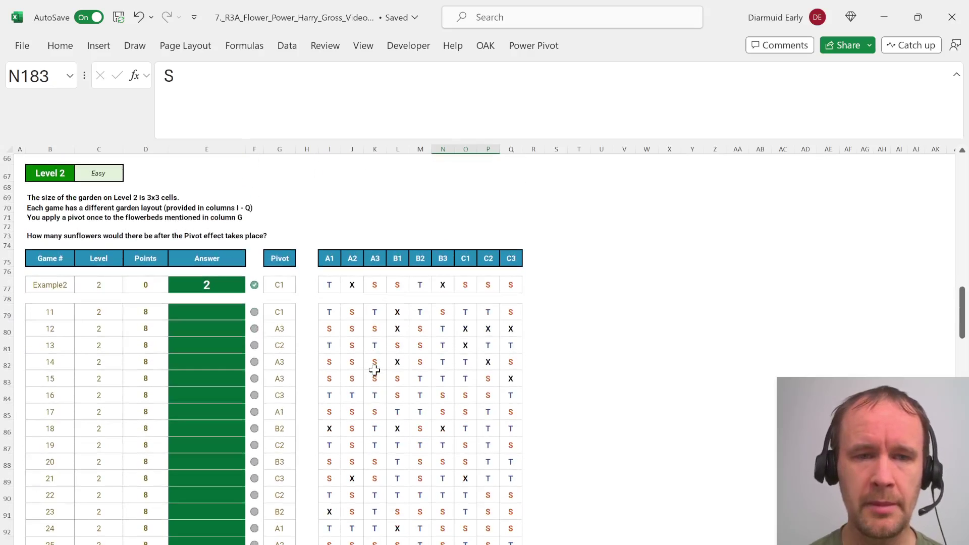
pyautogui.click(202, 313)
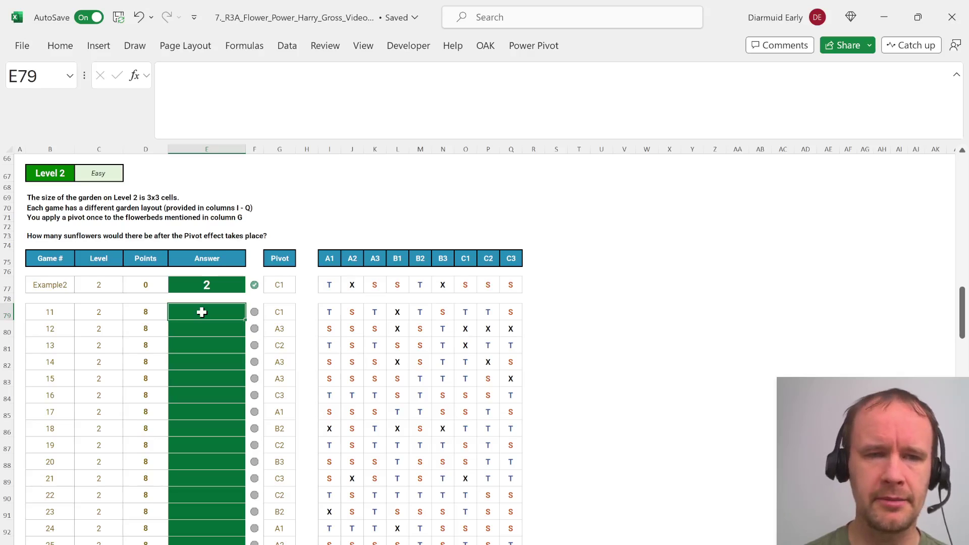
pyautogui.scroll(8, 41, 190)
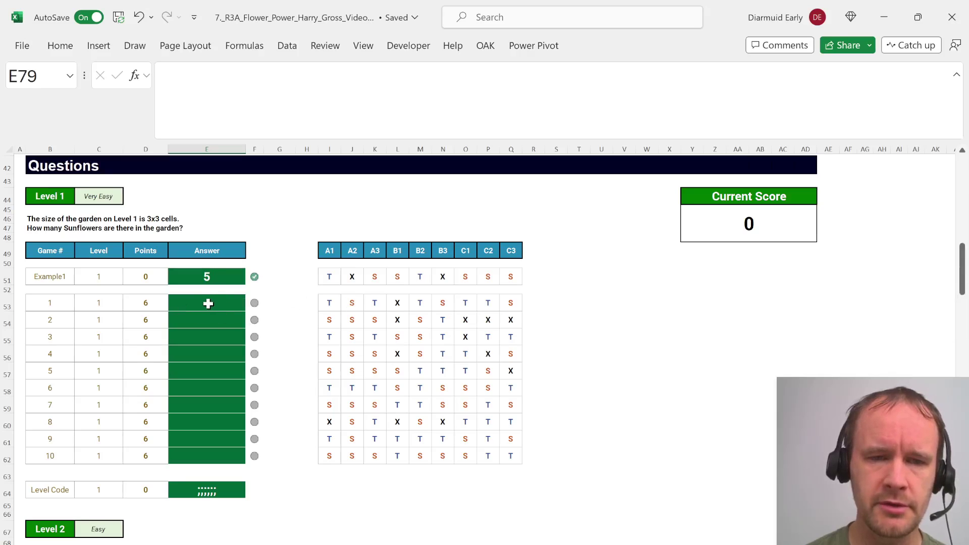
pyautogui.scroll(-8, 249, 414)
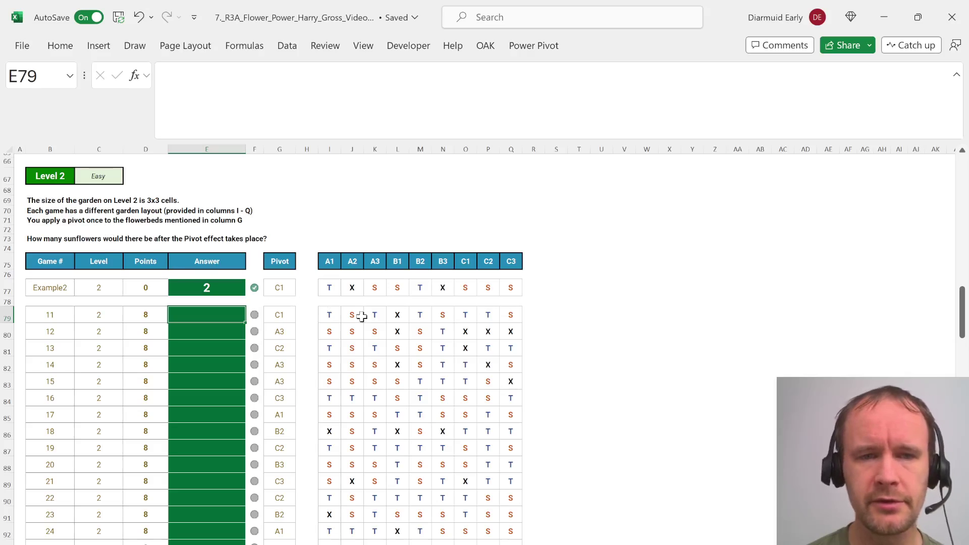
pyautogui.click(330, 291)
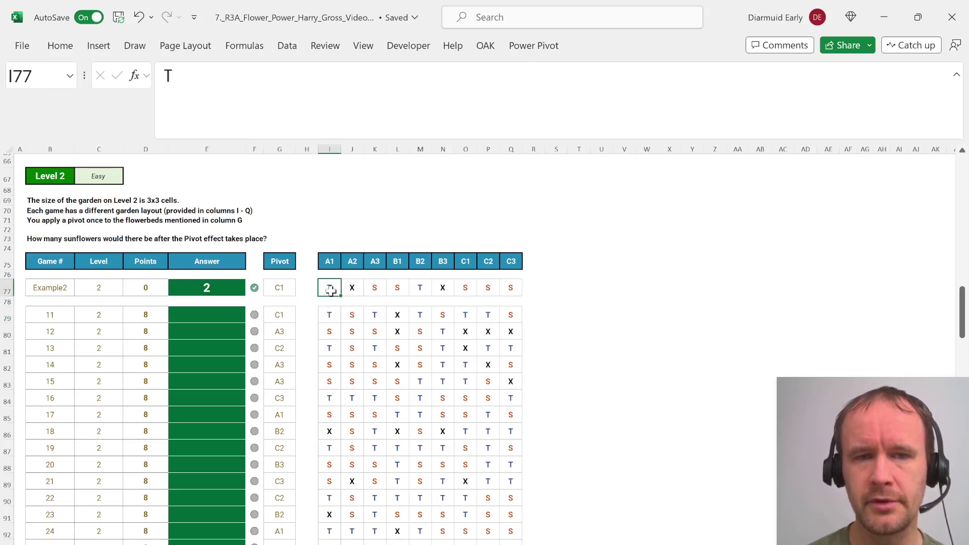
# In E79 start =pivot( with the header range I75:Q75 as the first argument
pyautogui.press('Down')
pyautogui.press('Down')
pyautogui.press('Left')
pyautogui.press('Left')
pyautogui.press('Left')
pyautogui.press('Left')
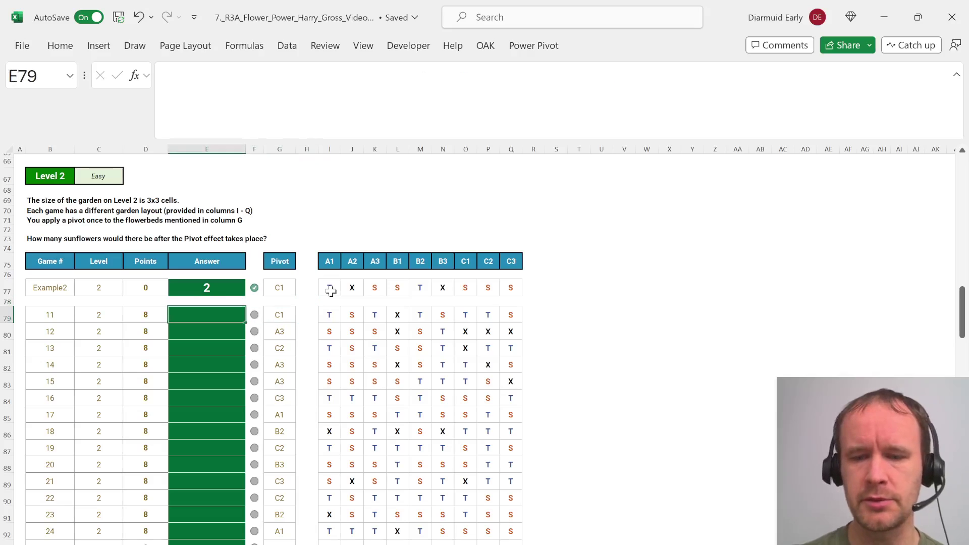
pyautogui.write('=pivot(')
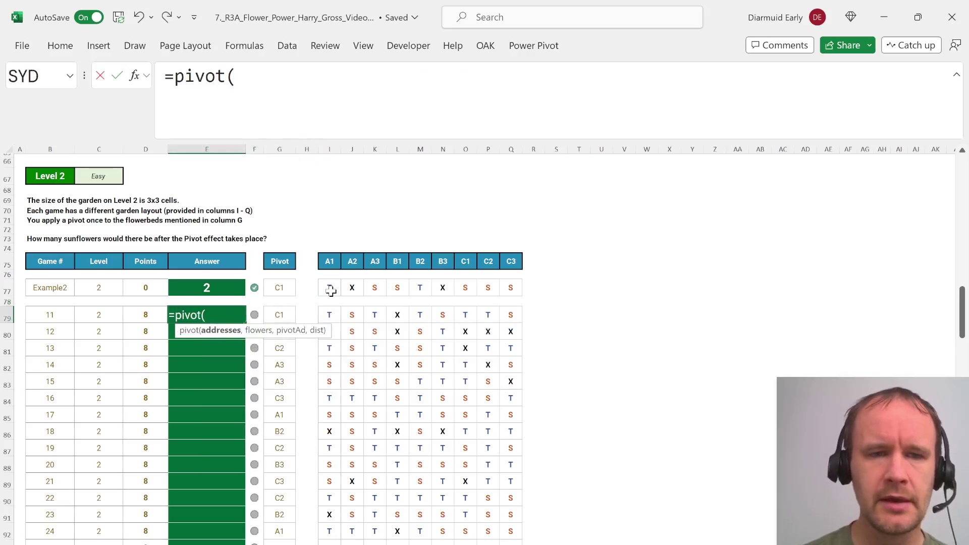
pyautogui.click(327, 264)
pyautogui.hotkey('ctrl', 'shift', 'Right')
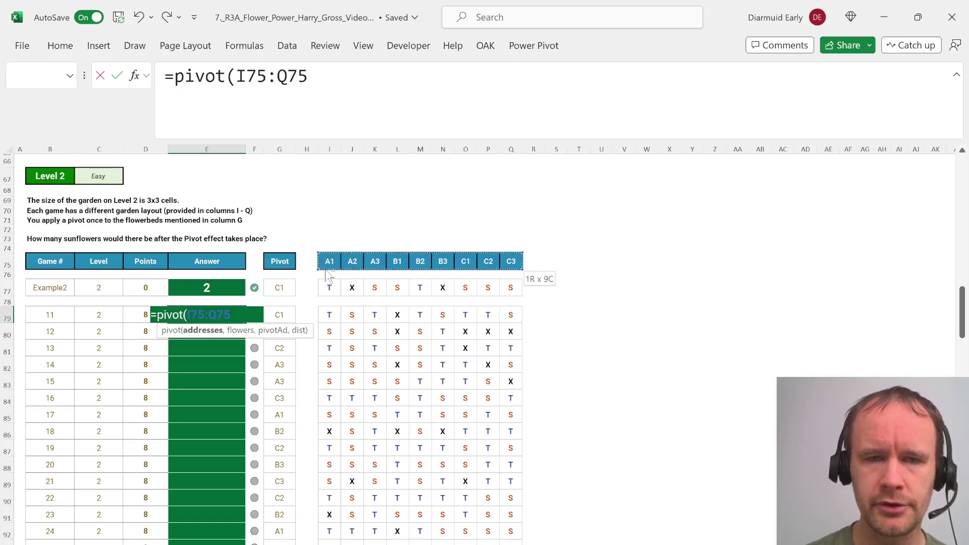
pyautogui.write(',')
# Add game 11's garden I79:Q79 and pivot cell G79 as the next arguments
pyautogui.click(327, 315)
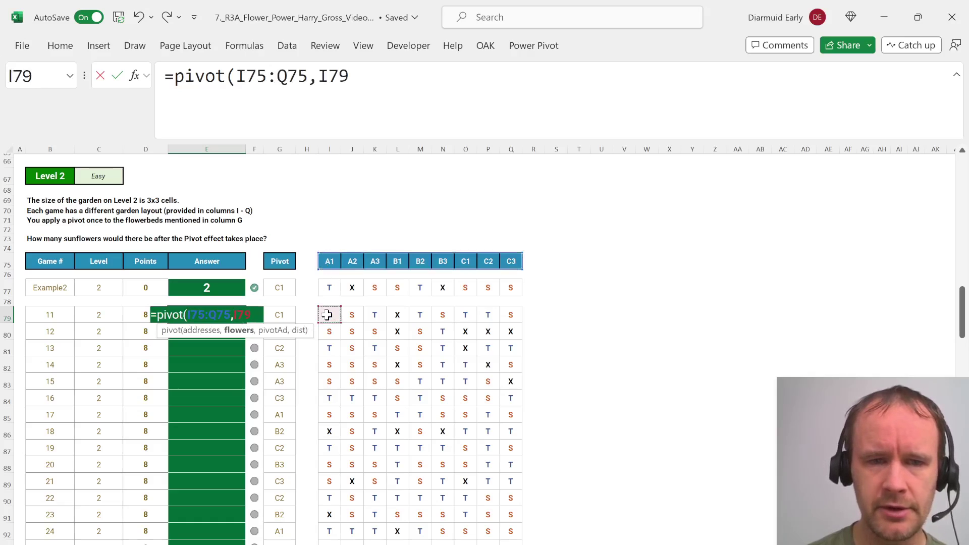
pyautogui.hotkey('ctrl', 'shift', 'Right')
pyautogui.write(',')
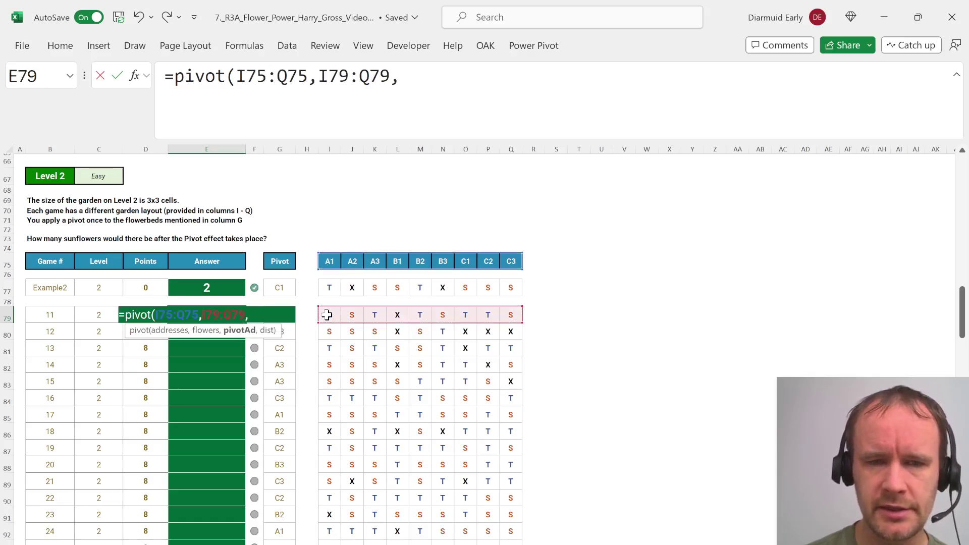
pyautogui.click(283, 300)
pyautogui.press('Down')
pyautogui.write(',')
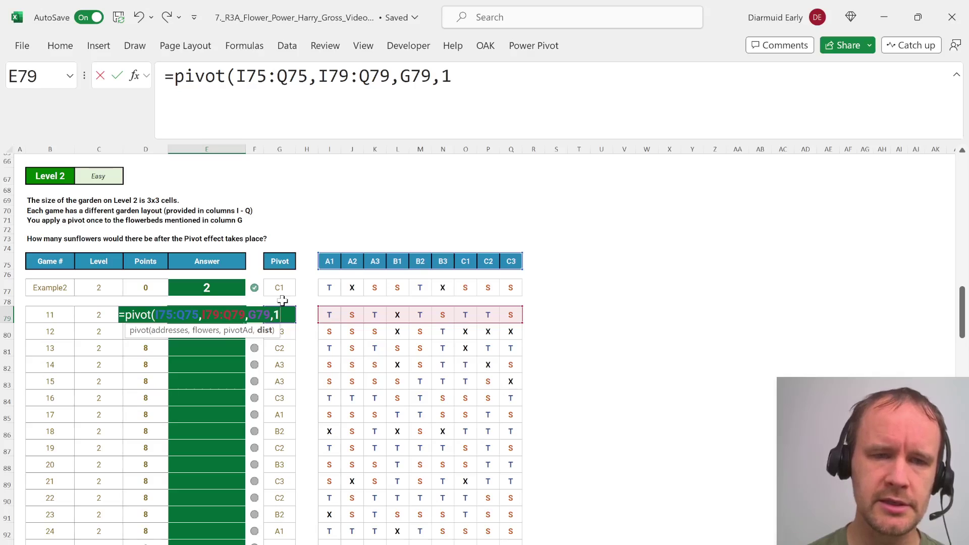
pyautogui.scroll(15, 456, 303)
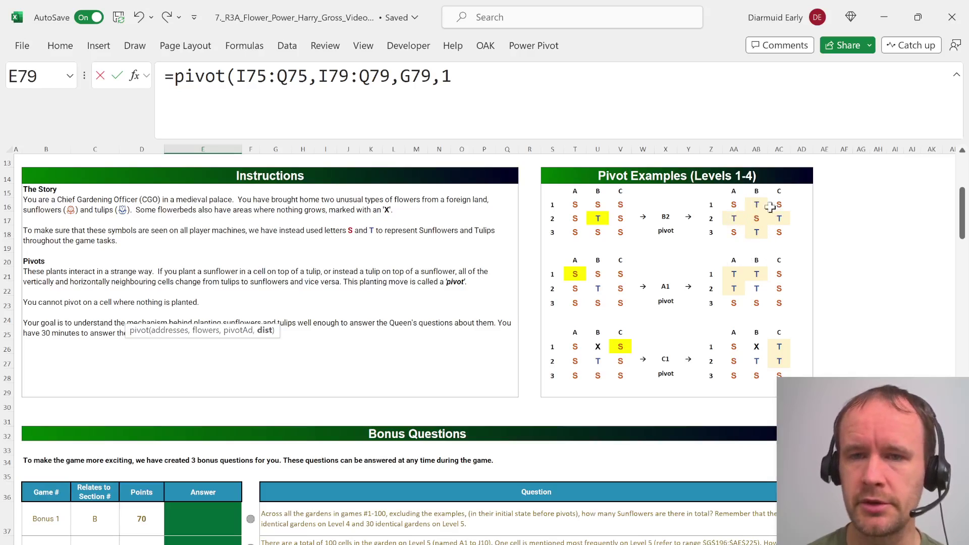
pyautogui.scroll(-6, 605, 442)
pyautogui.scroll(-20, 605, 442)
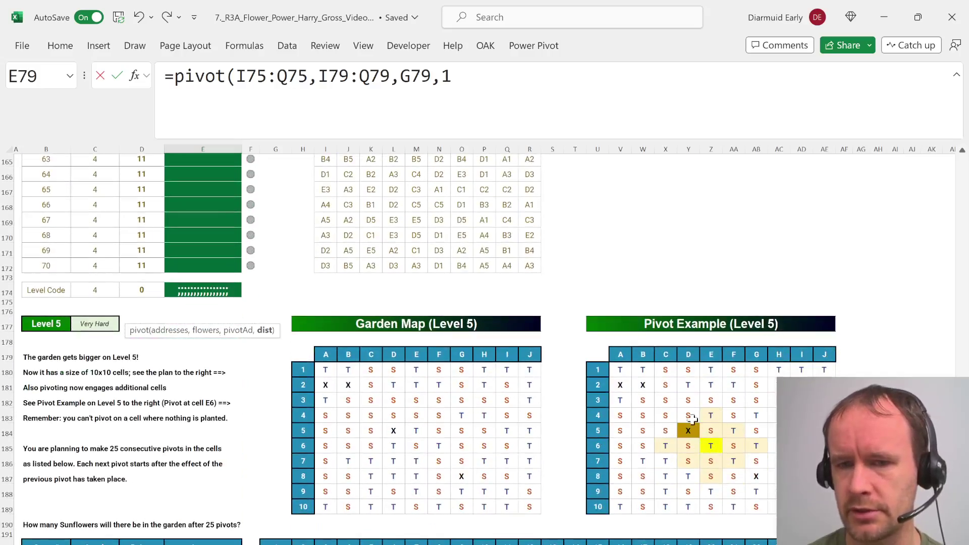
pyautogui.scroll(20, 439, 307)
pyautogui.scroll(3, 439, 307)
pyautogui.scroll(-2, 438, 307)
# Close the pivot formula, remove it from E79, and paste it into S79 to spill
pyautogui.write(')')
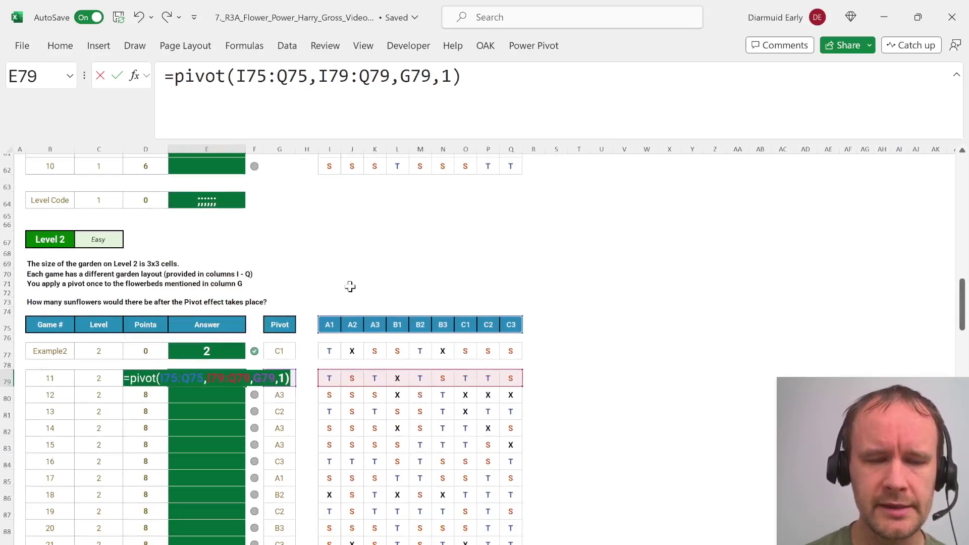
pyautogui.click(479, 85)
pyautogui.hotkey('ctrl', 'a')
pyautogui.hotkey('ctrl', 'c')
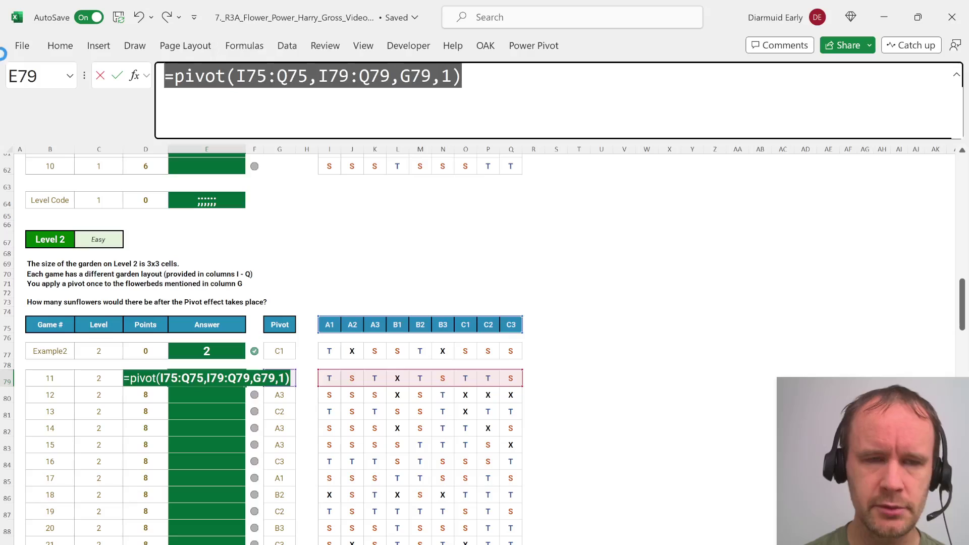
pyautogui.press('BackSpace')
pyautogui.press('Return')
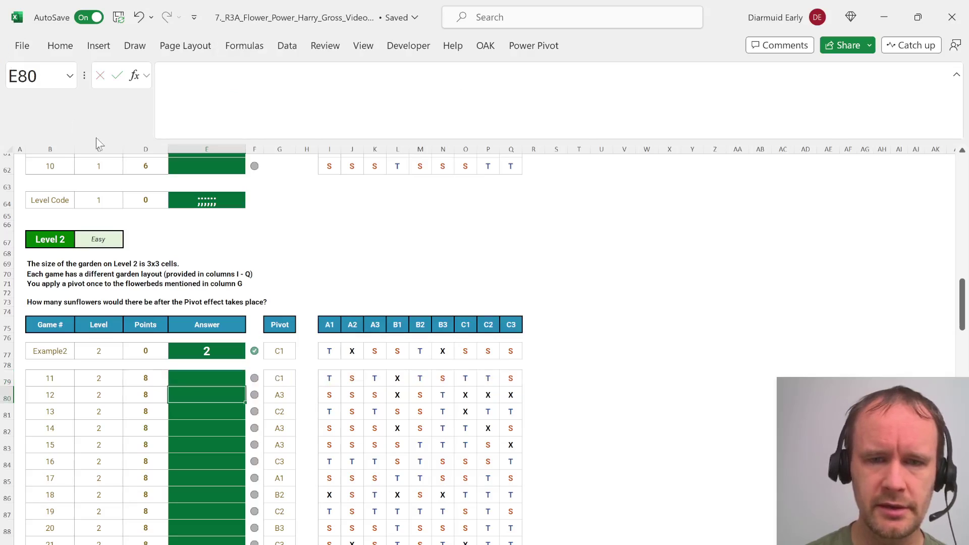
pyautogui.click(555, 378)
pyautogui.click(396, 99)
pyautogui.hotkey('ctrl', 'v')
pyautogui.press('Return')
pyautogui.press('Up')
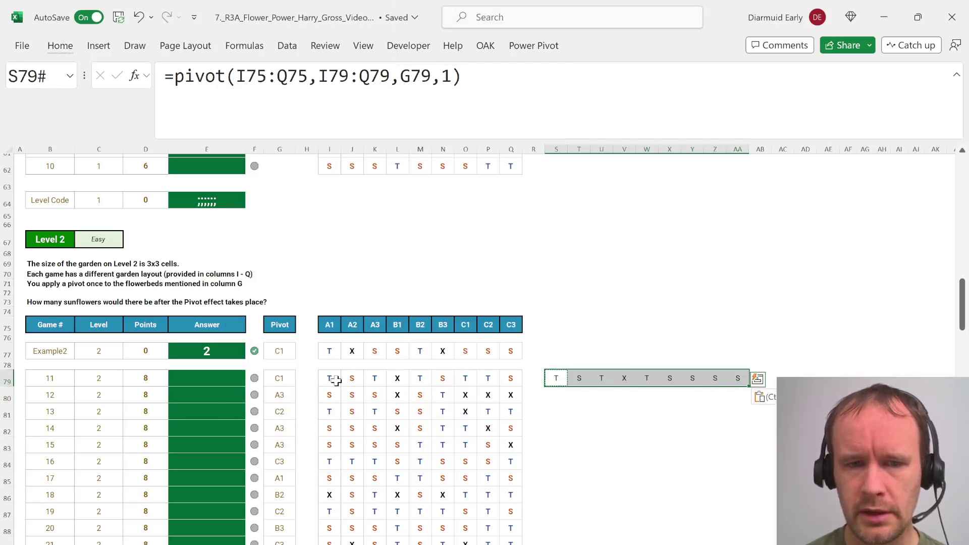
# Compare pivoted values in Y79 and Z79 with originals in O79 and P79, then reselect S79's formula
pyautogui.click(284, 379)
pyautogui.click(463, 378)
pyautogui.click(694, 377)
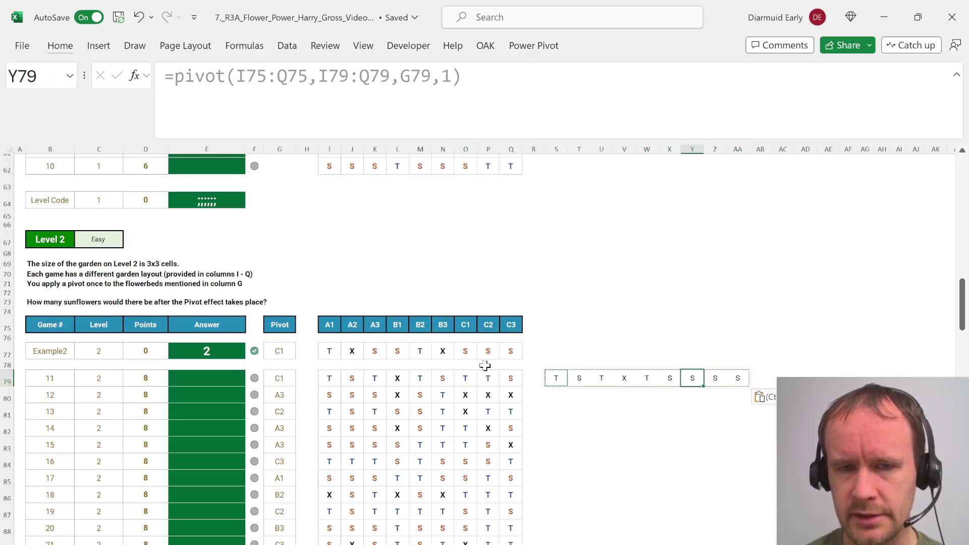
pyautogui.click(466, 380)
pyautogui.click(688, 378)
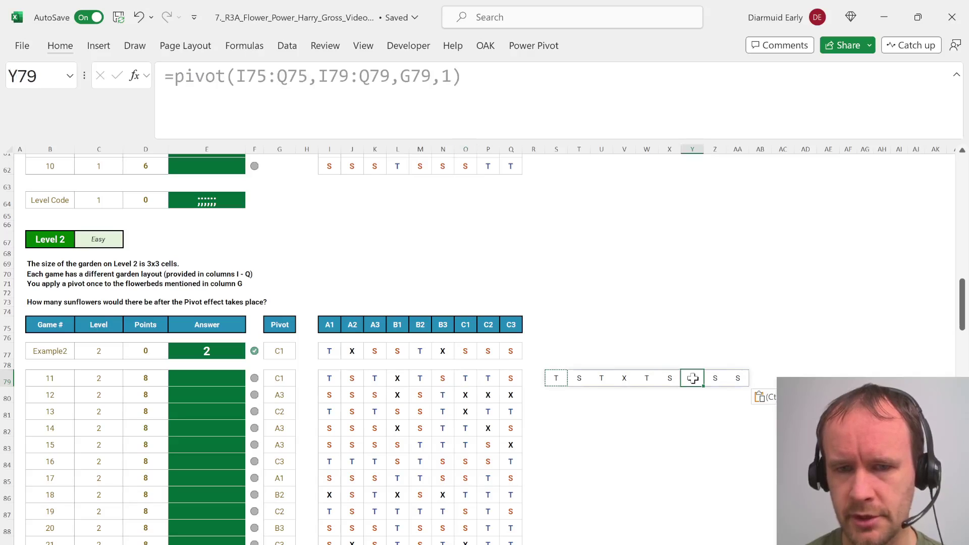
pyautogui.click(484, 380)
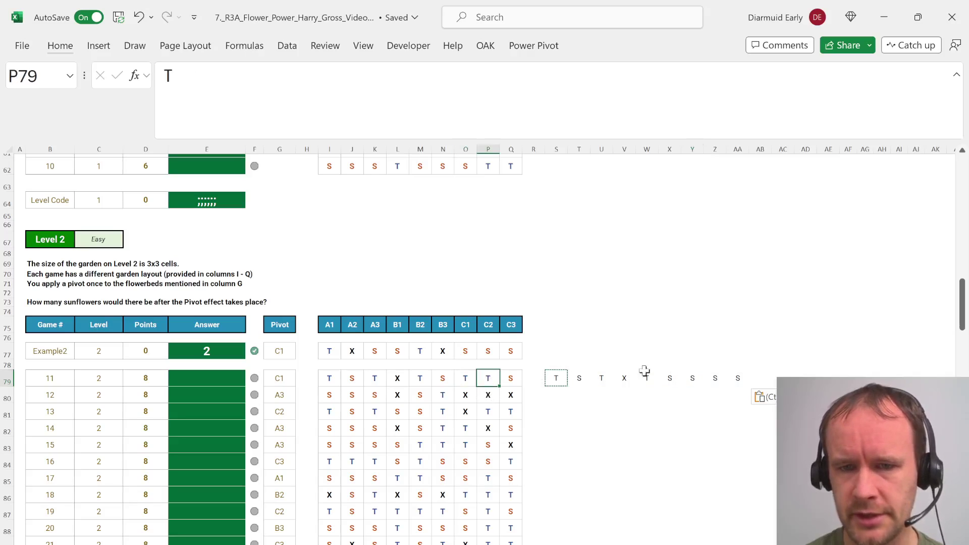
pyautogui.click(715, 378)
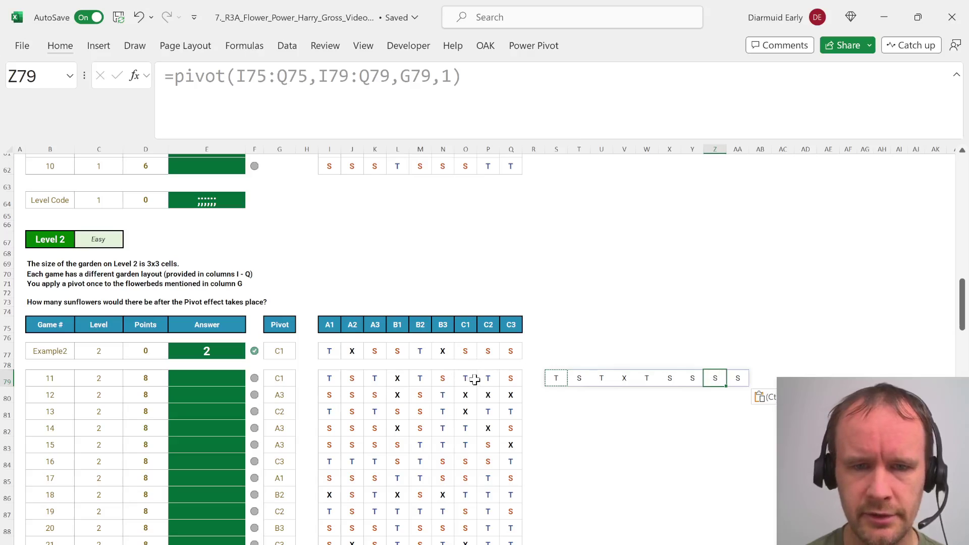
pyautogui.click(393, 380)
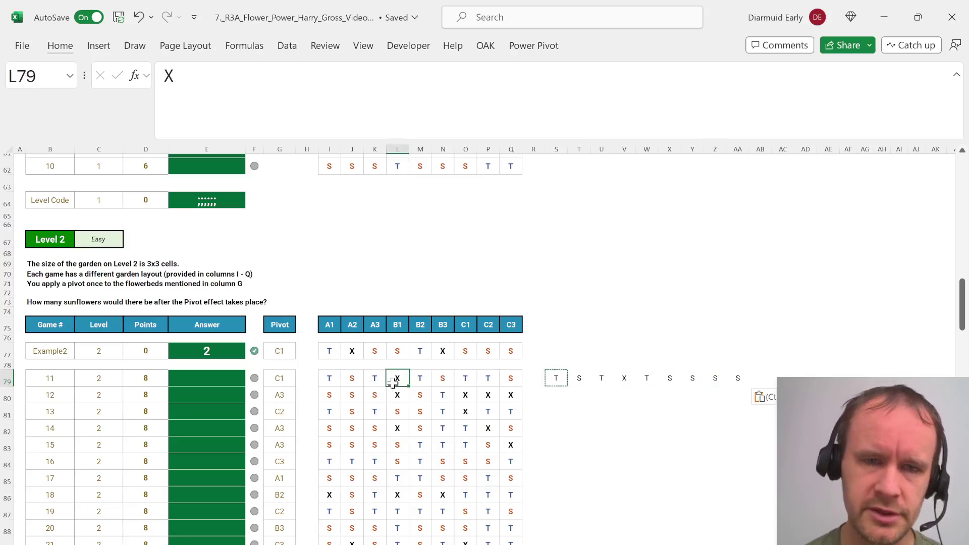
pyautogui.click(556, 378)
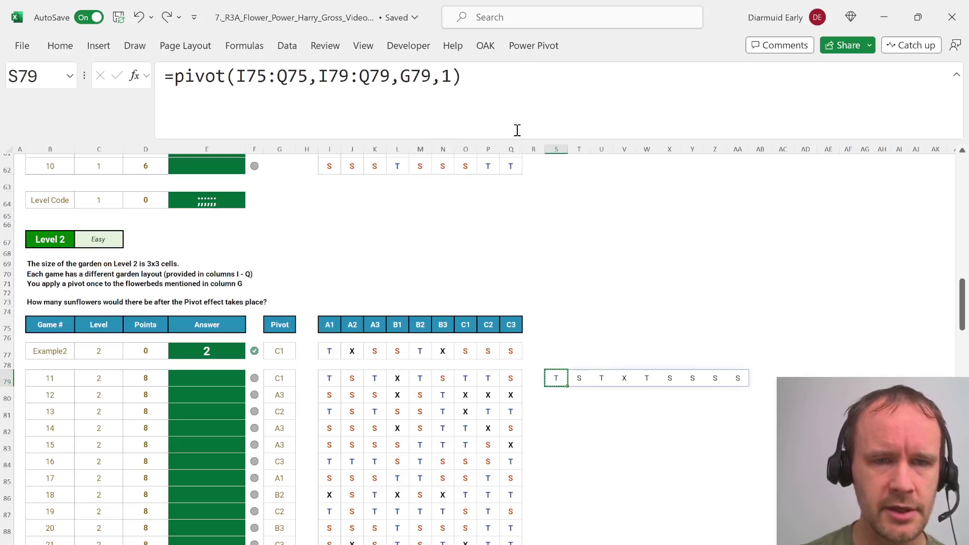
pyautogui.moveTo(485, 100); pyautogui.dragTo(154, 94)
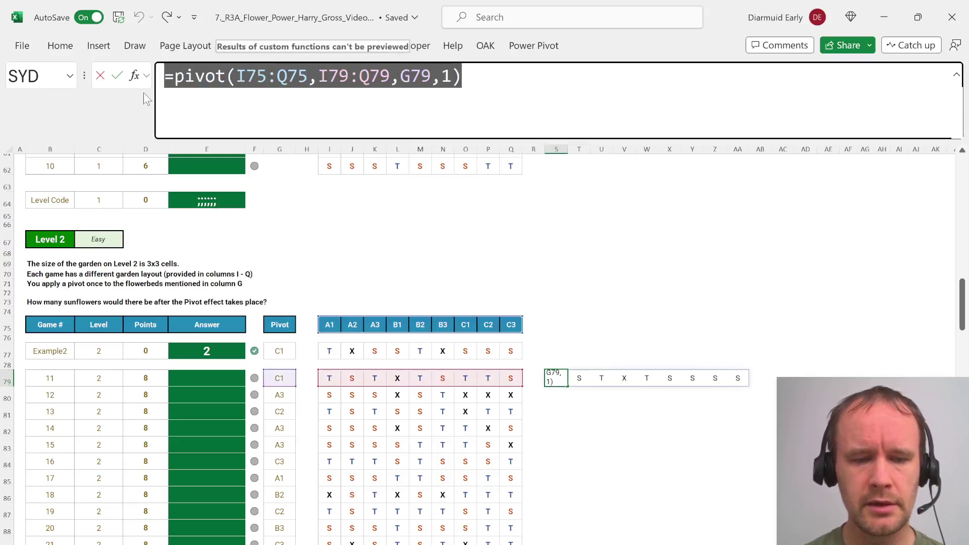
# Move the pivot formula from S79 back into answer cell E79
pyautogui.hotkey('ctrl', 'x')
pyautogui.press('Return')
pyautogui.press('Up')
pyautogui.press('Left')
pyautogui.press('Left')
pyautogui.hotkey('ctrl', 'Left')
pyautogui.hotkey('ctrl', 'Left')
pyautogui.press('Left')
pyautogui.press('Left')
pyautogui.click(211, 77)
pyautogui.hotkey('ctrl', 'v')
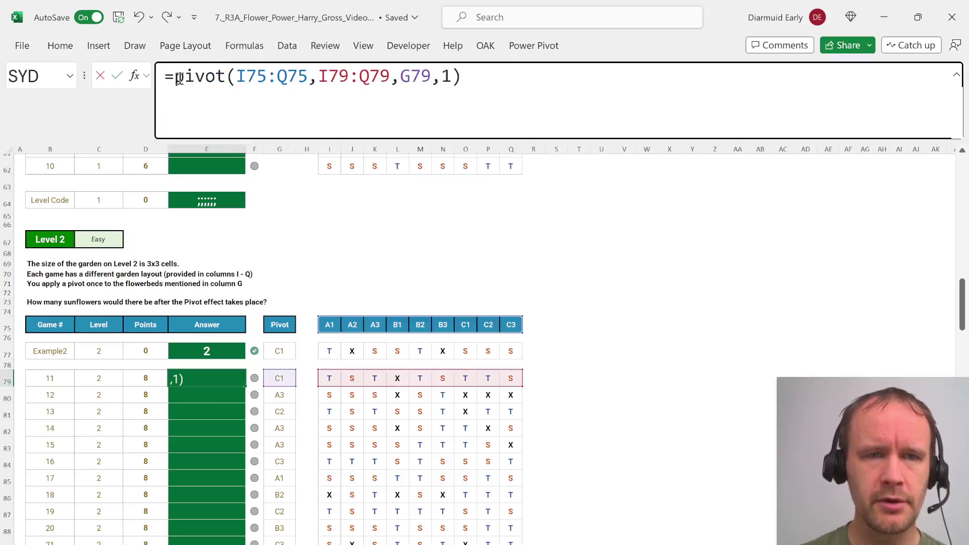
# Wrap the formula as =SUM(--(pivot(...)="S")) to count sunflowers
pyautogui.click(178, 78)
pyautogui.write('su')
pyautogui.press('Tab')
pyautogui.write('--(')
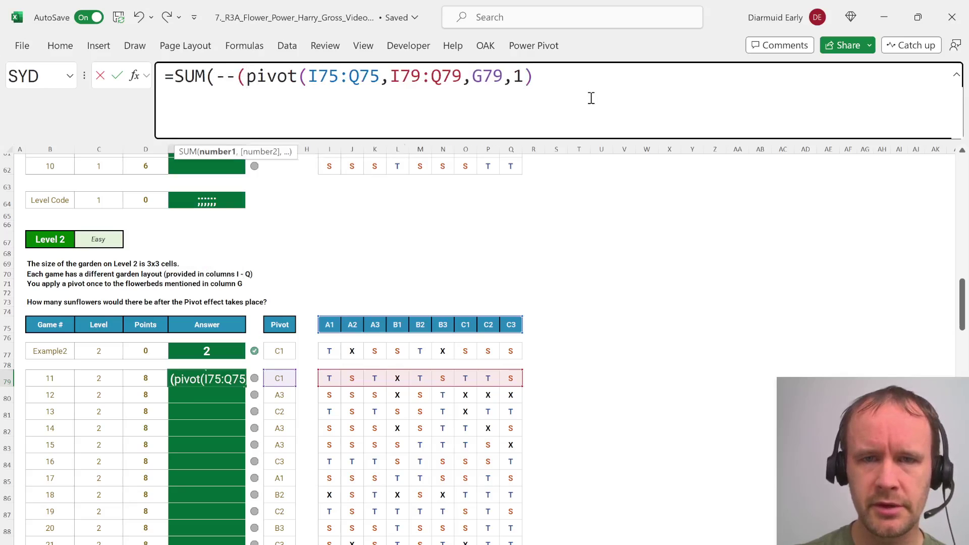
pyautogui.write('="S"))')
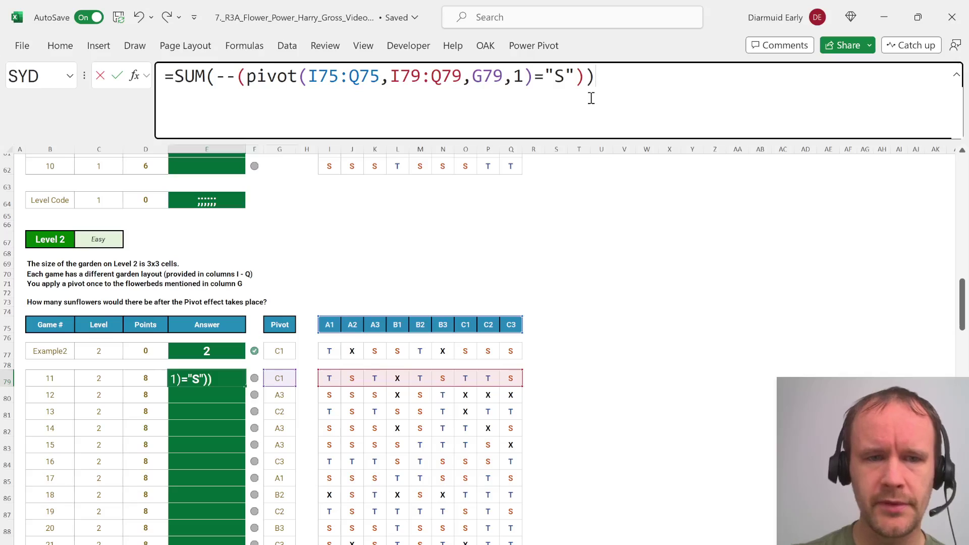
pyautogui.press('Return')
# Fill the sunflower-count formula down the Level 2 Answer column
pyautogui.hotkey('ctrl', 'Down')
pyautogui.hotkey('ctrl', 'shift', 'Up')
pyautogui.hotkey('ctrl', 'd')
pyautogui.hotkey('ctrl', 'Up')
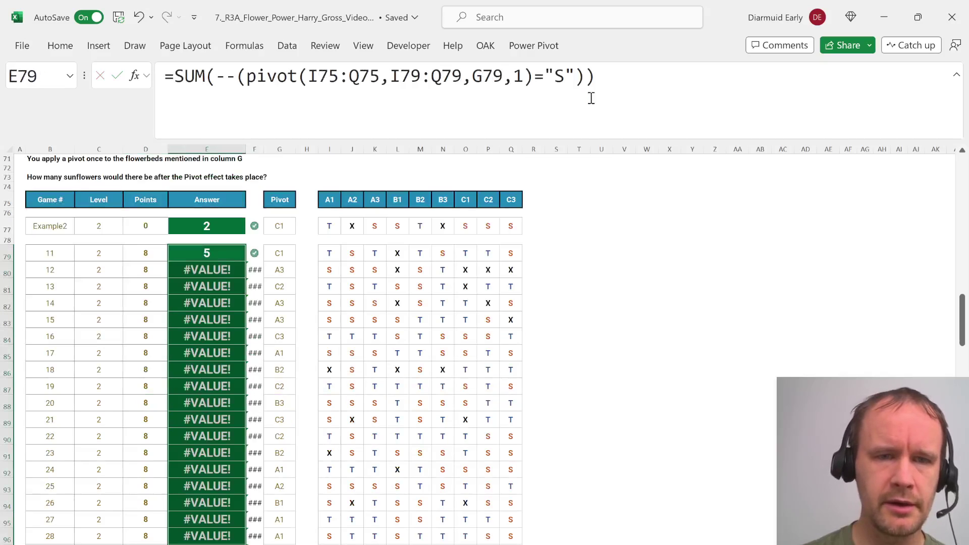
pyautogui.press('Up')
pyautogui.press('Down')
# Lock the I75:Q75 reference as $I$75:$Q$75 and refill E79:E98
pyautogui.click(323, 79)
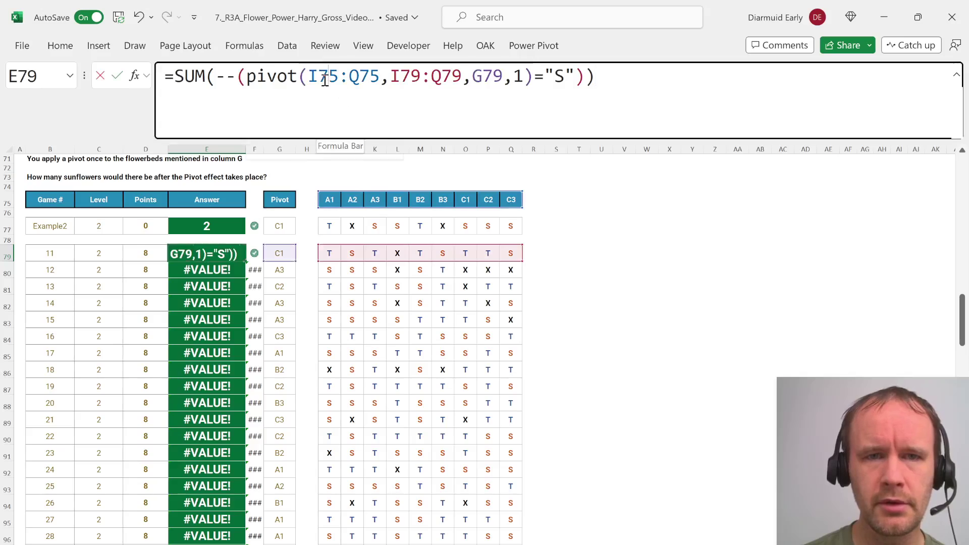
pyautogui.moveTo(329, 77); pyautogui.dragTo(361, 81)
pyautogui.press('F4')
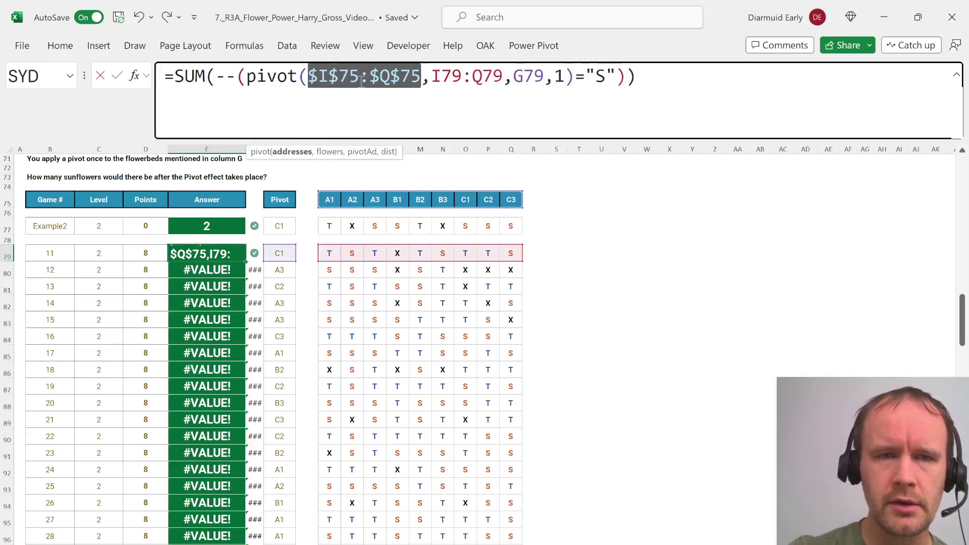
pyautogui.hotkey('ctrl', 'Return')
pyautogui.hotkey('ctrl', 'shift', 'Down')
pyautogui.hotkey('ctrl', 'd')
# Scroll to Level 3 and select the Example3 garden row and the A1–C3 header row I111:Q111
pyautogui.scroll(-9, 283, 468)
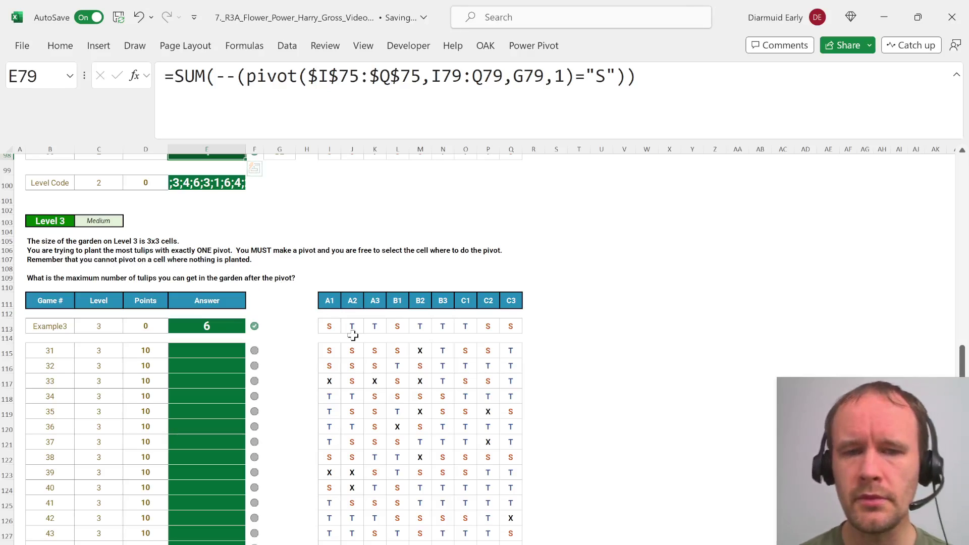
pyautogui.click(329, 350)
pyautogui.press('Up')
pyautogui.press('Up')
pyautogui.hotkey('ctrl', 'shift', 'Right')
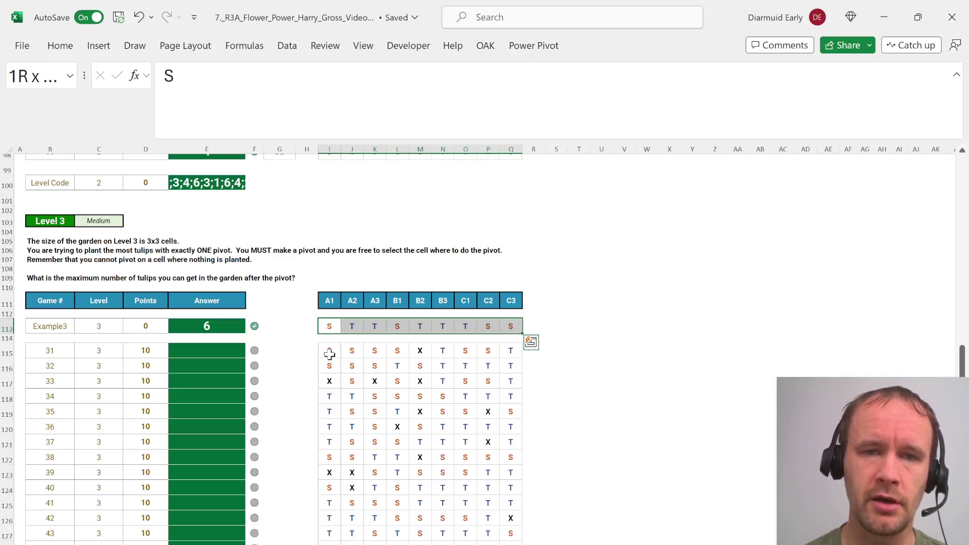
pyautogui.press('Up')
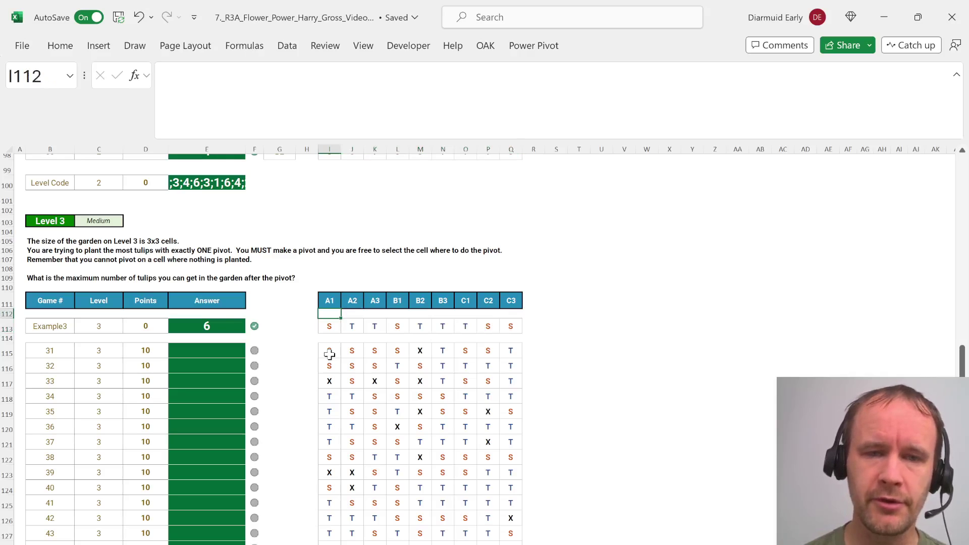
pyautogui.press('Up')
pyautogui.hotkey('ctrl', 'shift', 'Right')
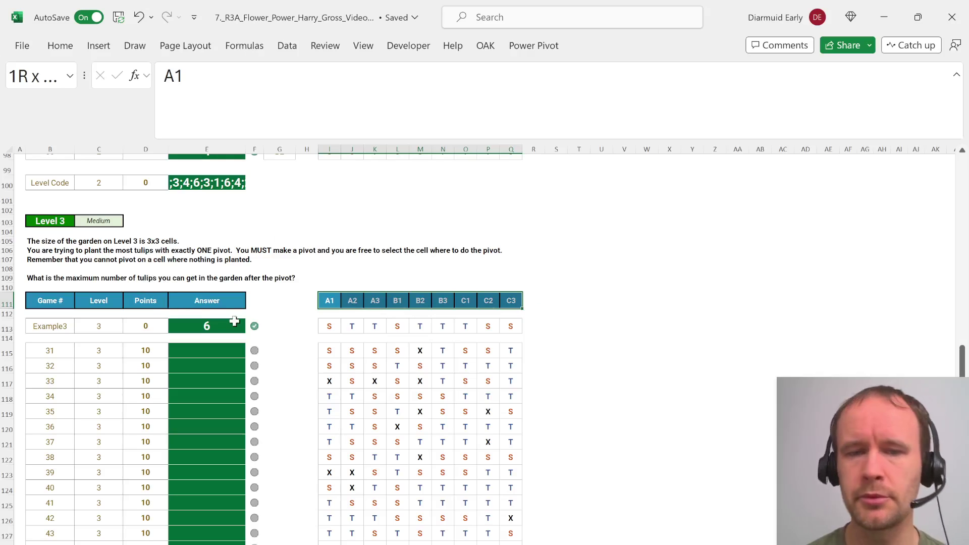
# Start a MAP formula in game 31's answer cell E115 over the address headers I111:Q111
pyautogui.click(555, 349)
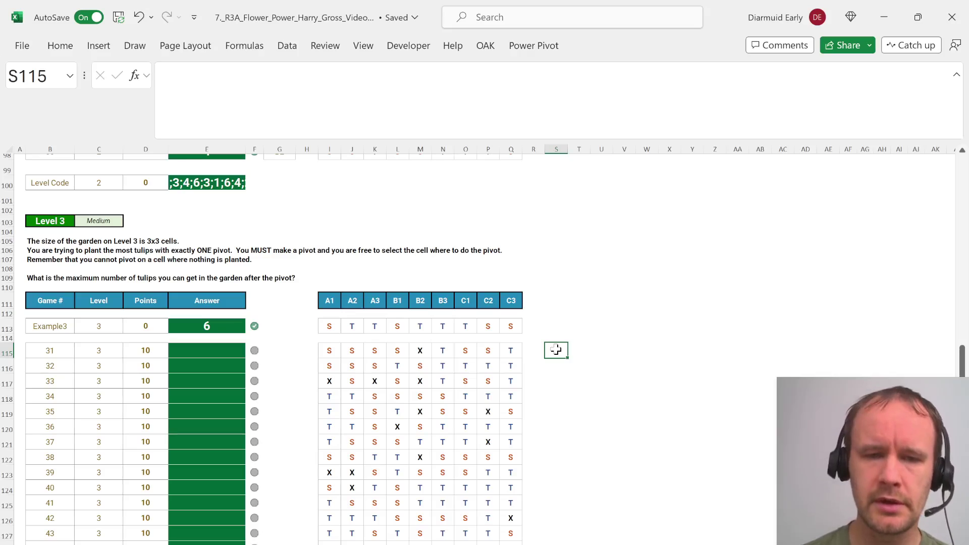
pyautogui.click(215, 350)
pyautogui.write('=map')
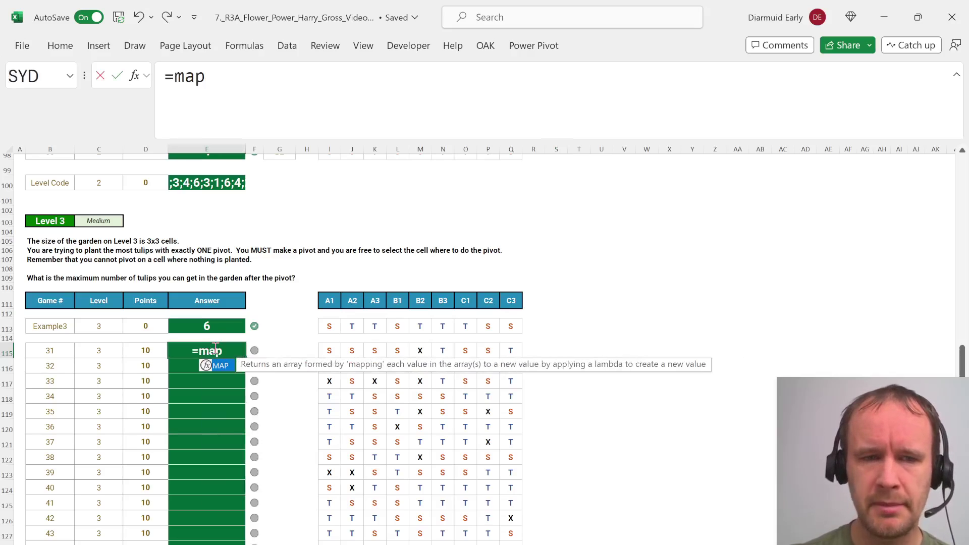
pyautogui.press('Tab')
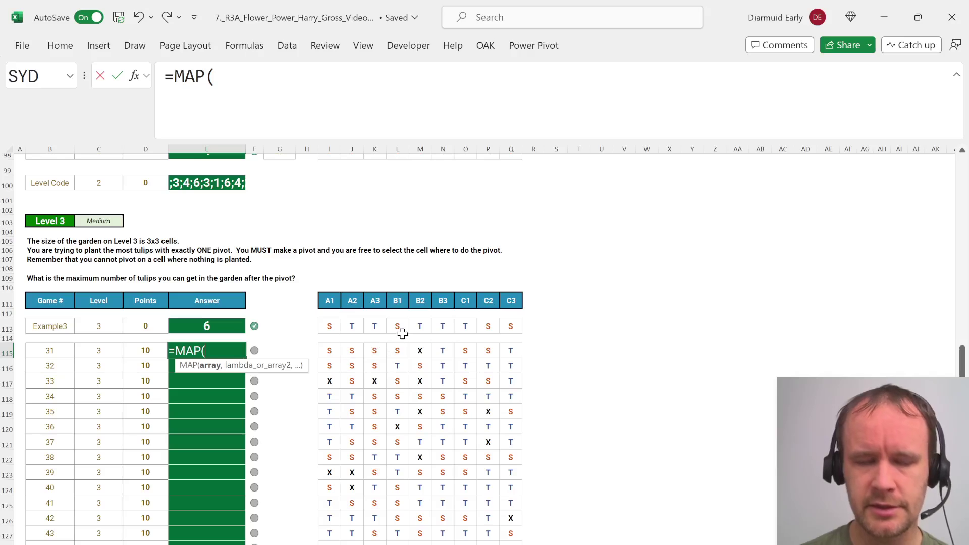
pyautogui.click(331, 301)
pyautogui.hotkey('ctrl', 'shift', 'Right')
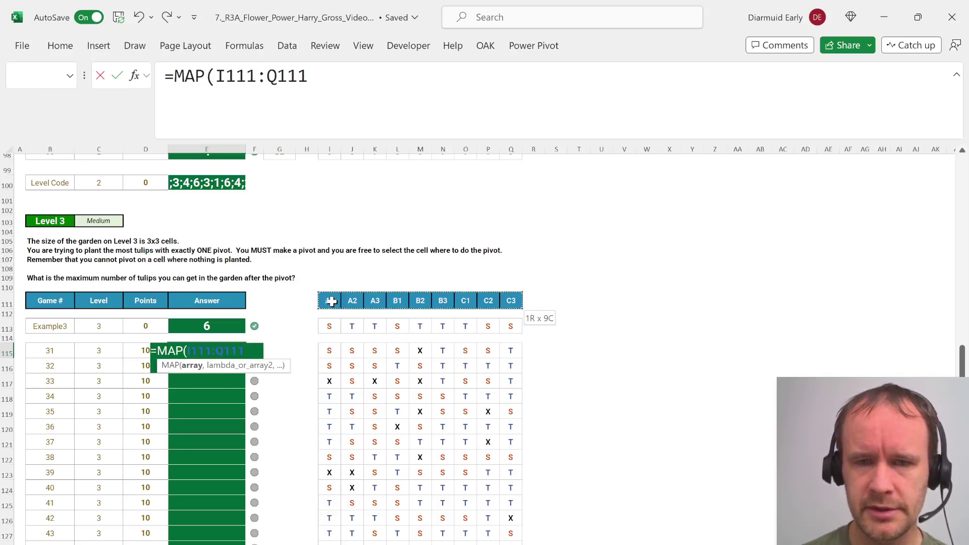
# Make MAP's input FILTER($I$111:$Q$111,I115:Q115<>"X") so only unmarked beds remain
pyautogui.click(216, 88)
pyautogui.hotkey('shift', 'End')
pyautogui.press('Delete')
pyautogui.write('fil')
pyautogui.press('Tab')
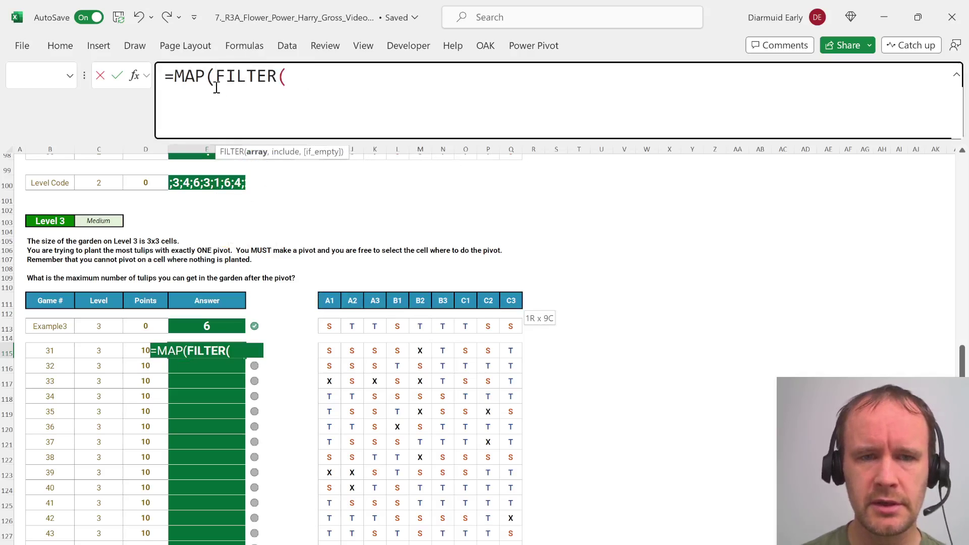
pyautogui.click(328, 302)
pyautogui.hotkey('ctrl', 'shift', 'Right')
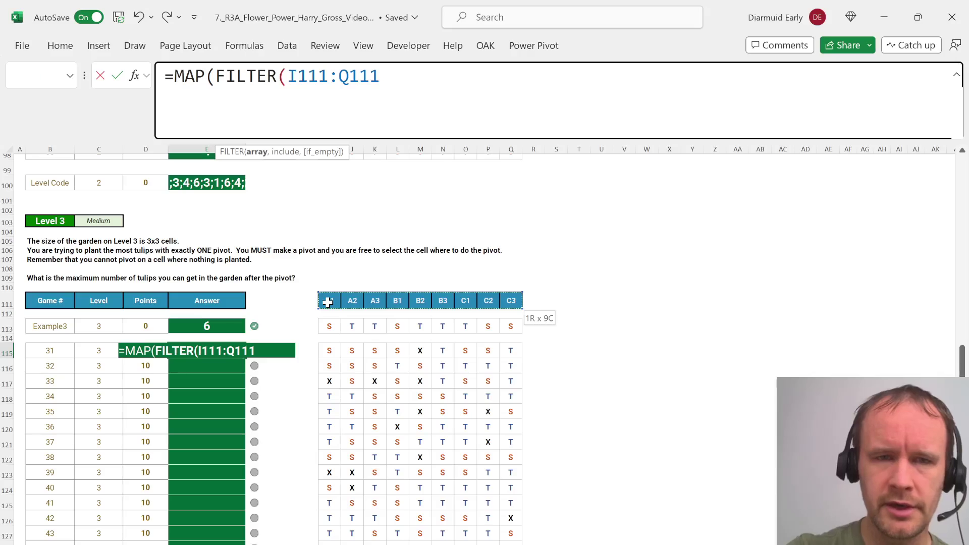
pyautogui.press('F4')
pyautogui.write(',')
pyautogui.press('Right')
pyautogui.press('Right')
pyautogui.press('Right')
pyautogui.press('Right')
pyautogui.hotkey('ctrl', 'shift', 'Right')
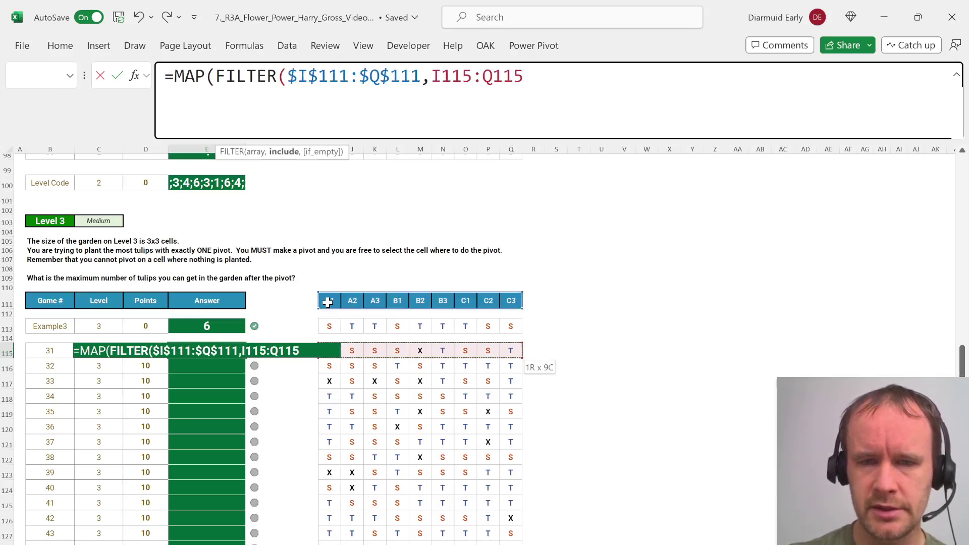
pyautogui.write('<>"X")')
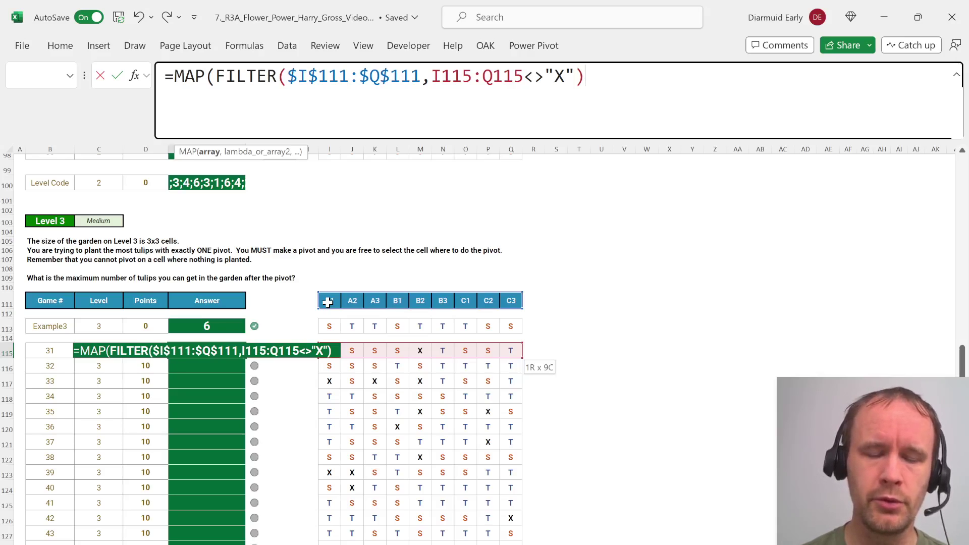
# Add LAMBDA(ad, …) calling pivot with $I$111:$Q$111, game 31's garden row I115:Q115 and ad
pyautogui.write(',lam')
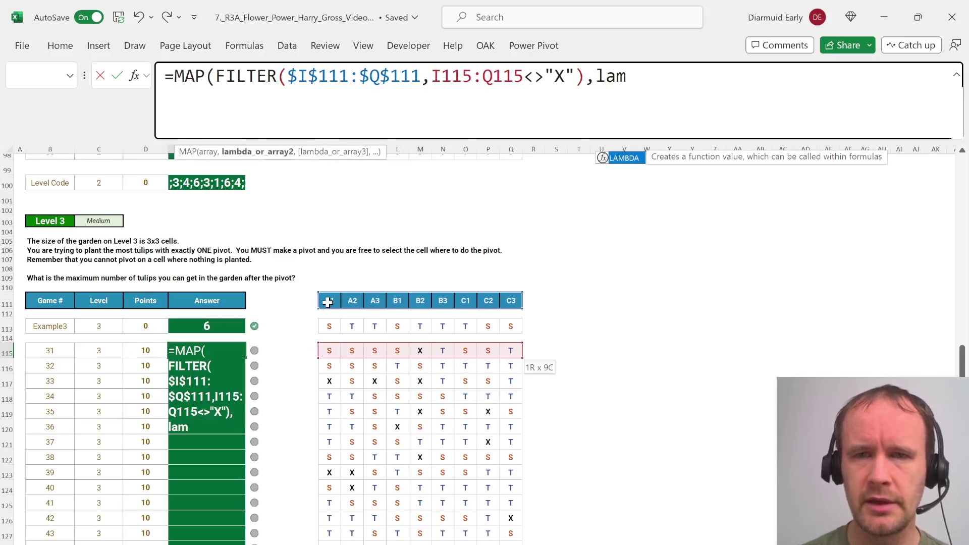
pyautogui.press('Tab')
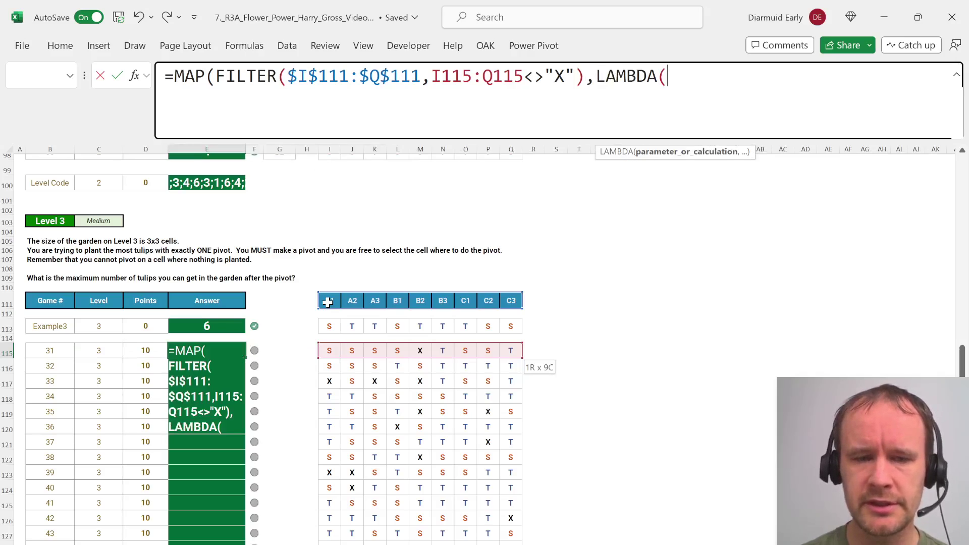
pyautogui.write('ad,')
pyautogui.hotkey('alt', 'Return')
pyautogui.write('piv')
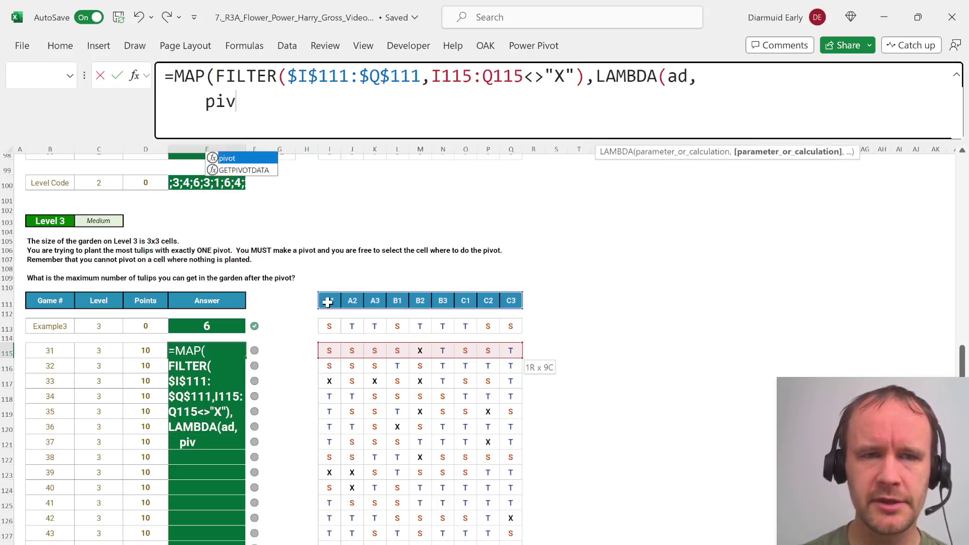
pyautogui.press('Tab')
pyautogui.click(328, 302)
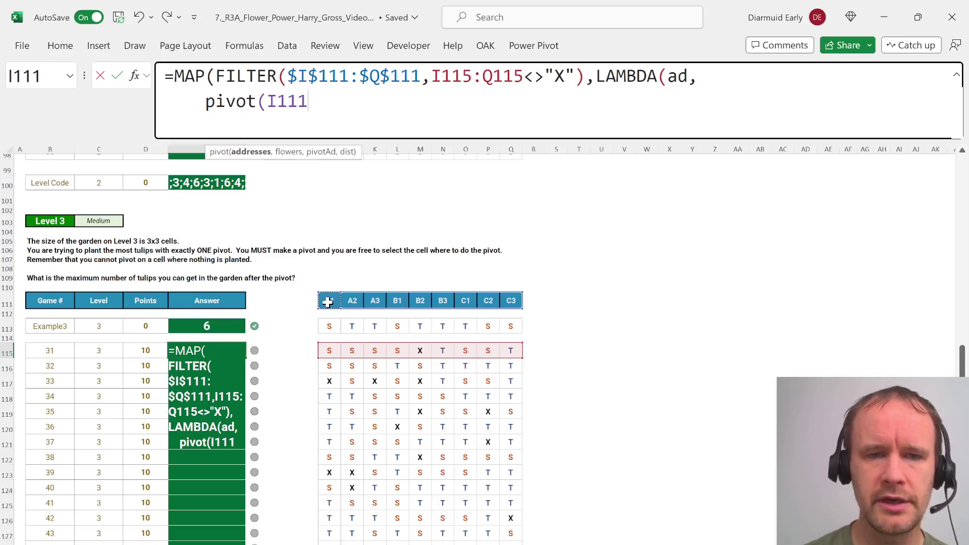
pyautogui.hotkey('ctrl', 'shift', 'Right')
pyautogui.press('F4')
pyautogui.write(',')
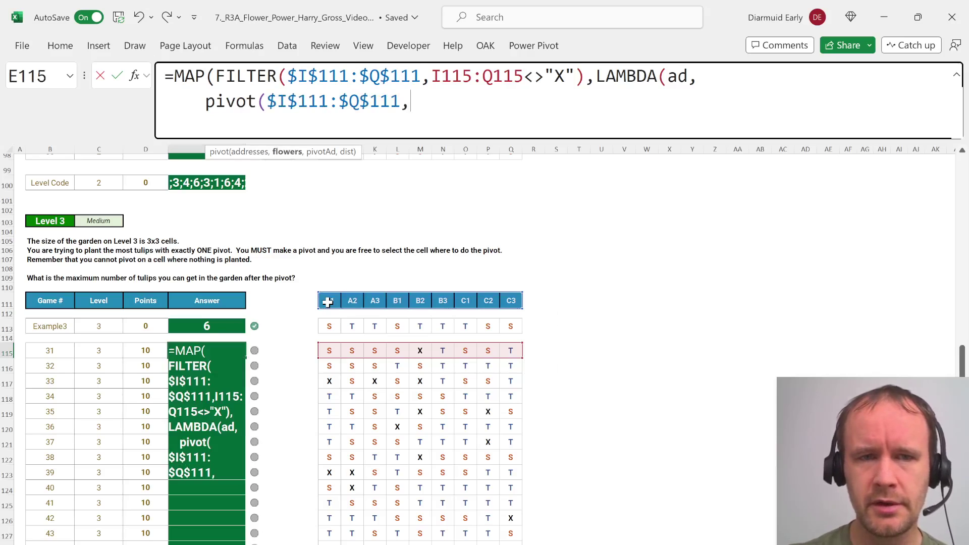
pyautogui.click(329, 350)
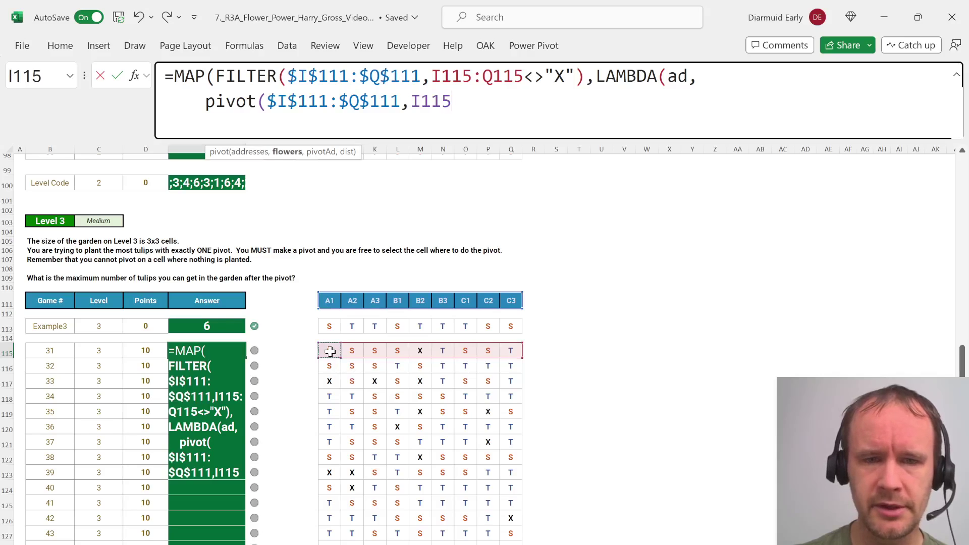
pyautogui.hotkey('ctrl', 'shift', 'Right')
pyautogui.write(',')
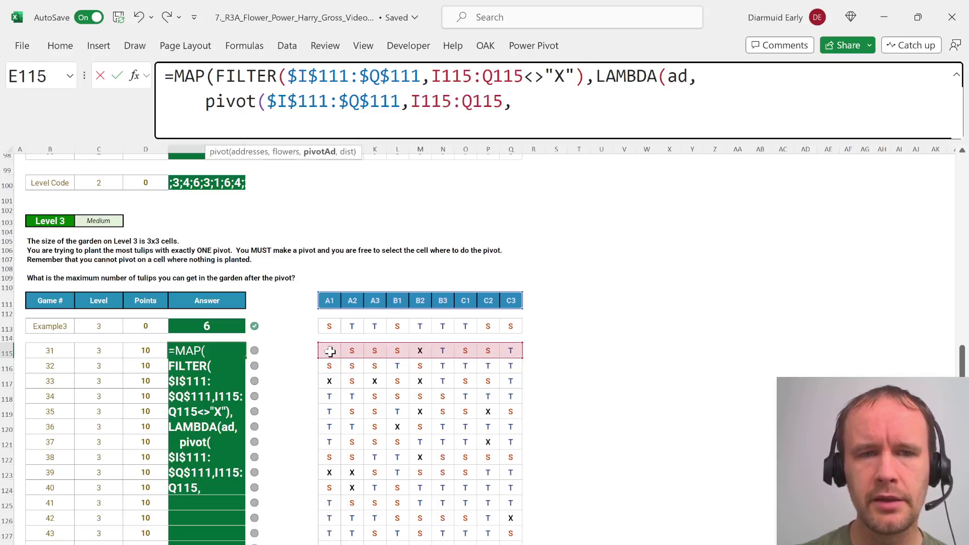
pyautogui.write('ad')
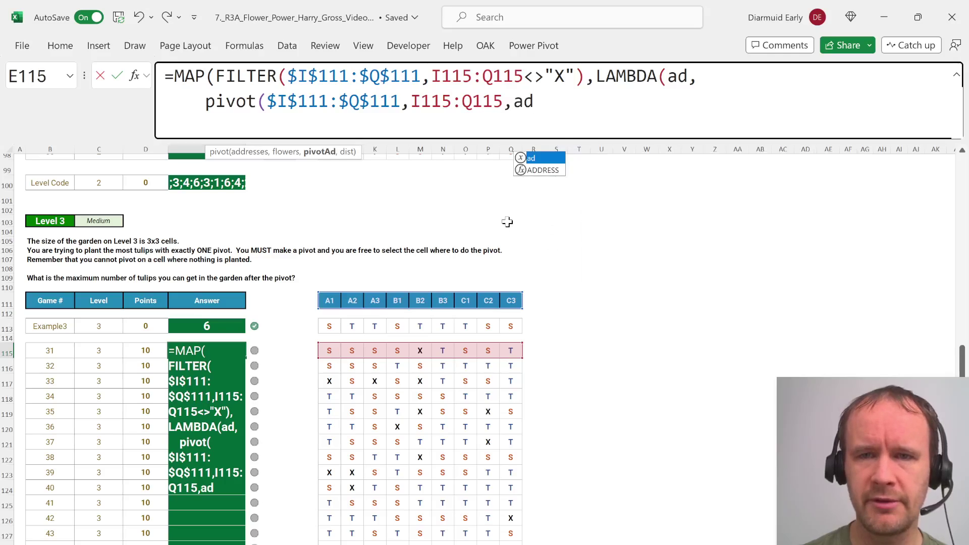
# Give pivot distance 1, wrap it as SUM(--(…="T")) to count tulips, and enter it
pyautogui.doubleClick(678, 76)
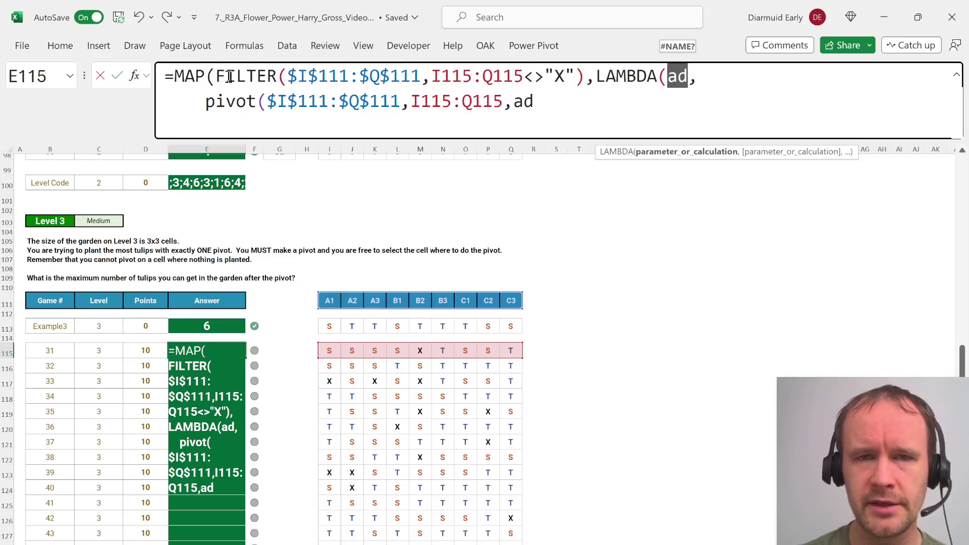
pyautogui.doubleClick(524, 102)
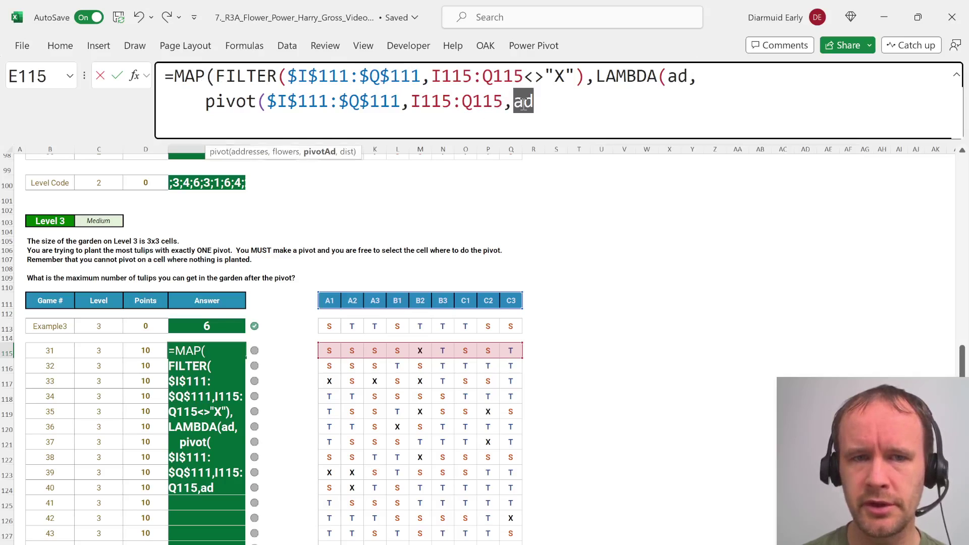
pyautogui.click(550, 104)
pyautogui.write(',1)')
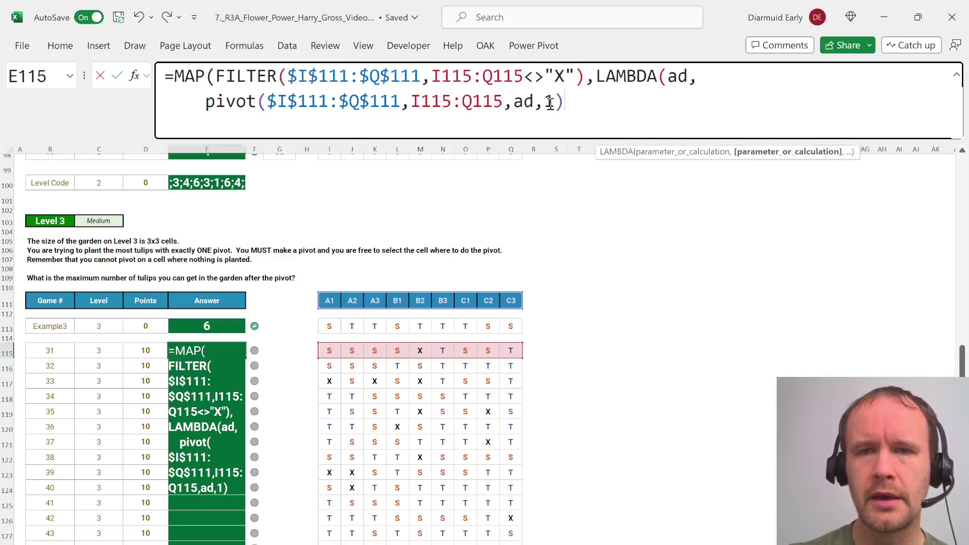
pyautogui.keyDown('shift'); pyautogui.click(206, 101); pyautogui.keyUp('shift')
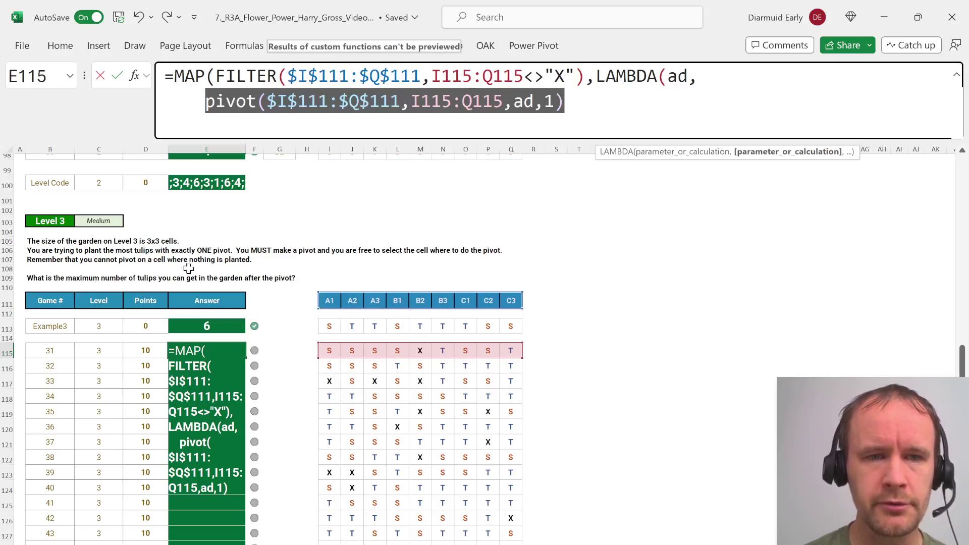
pyautogui.click(208, 104)
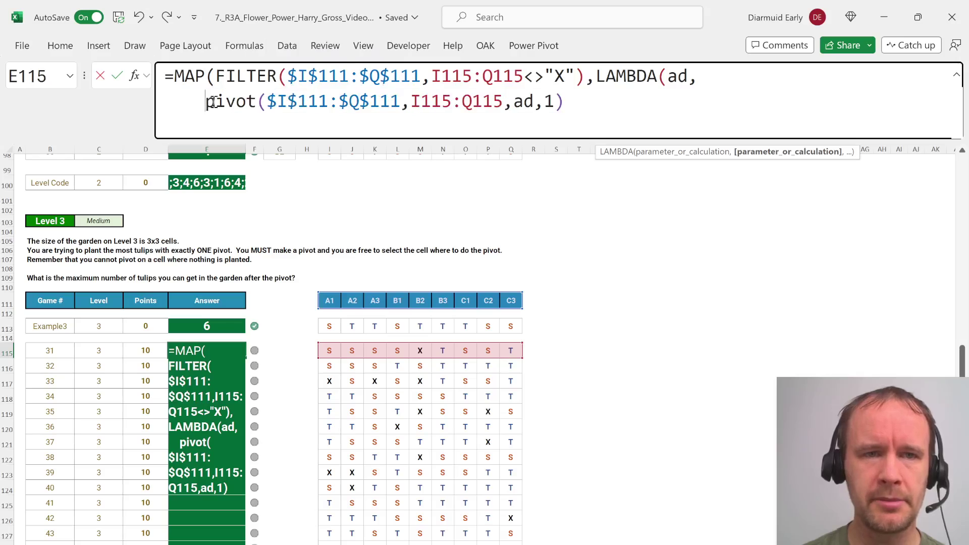
pyautogui.write('sum')
pyautogui.press('Tab')
pyautogui.write('--(')
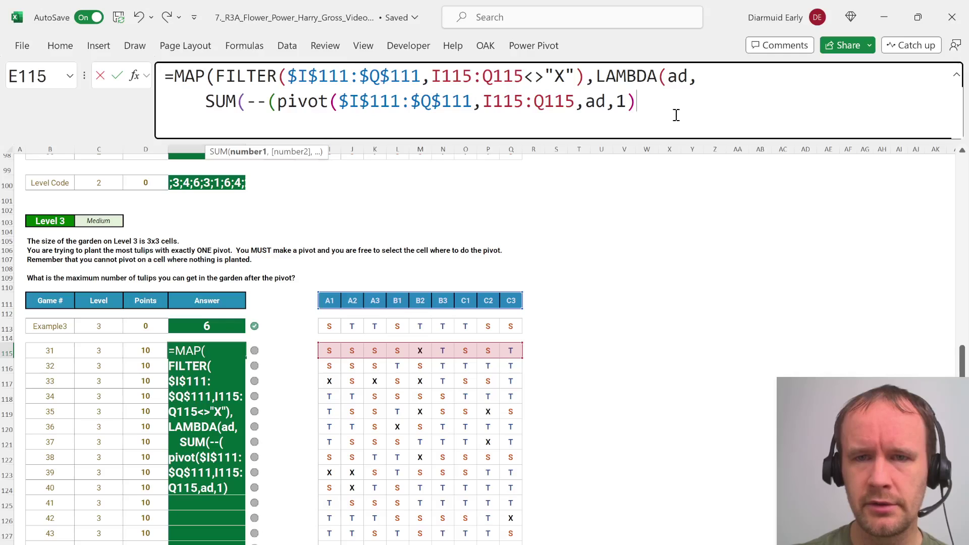
pyautogui.write('"T")')
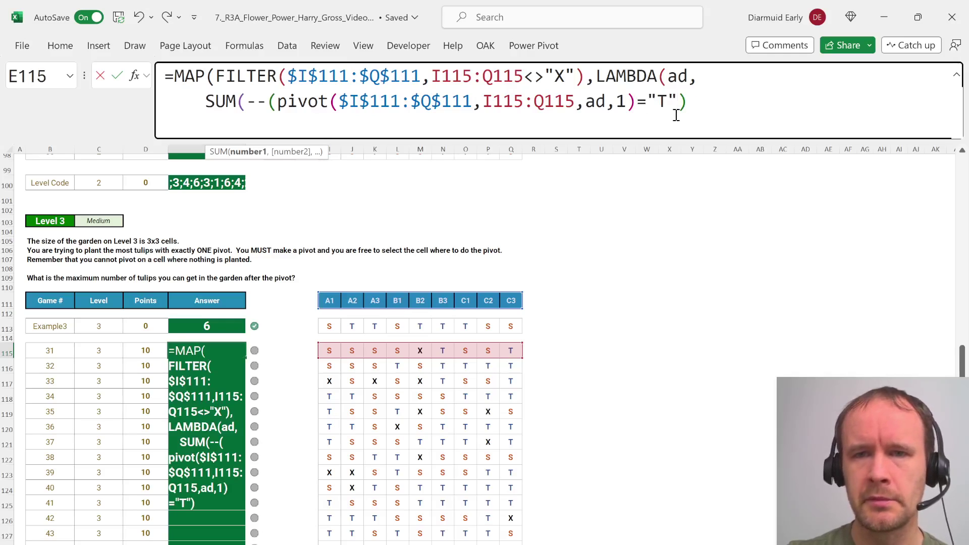
pyautogui.write(')))')
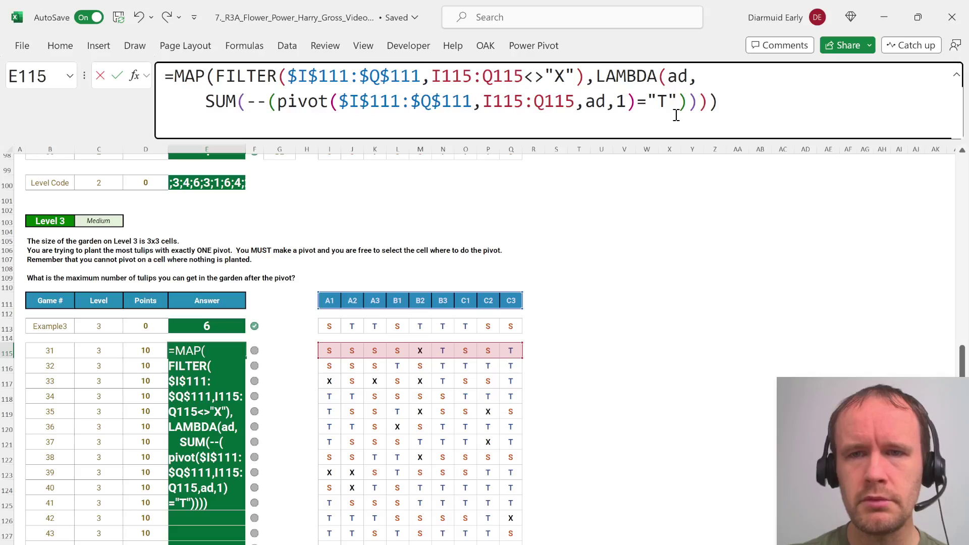
pyautogui.press('Return')
# Wrap the MAP formula in MAX so E115 returns the best tulip count, 5
pyautogui.press('Up')
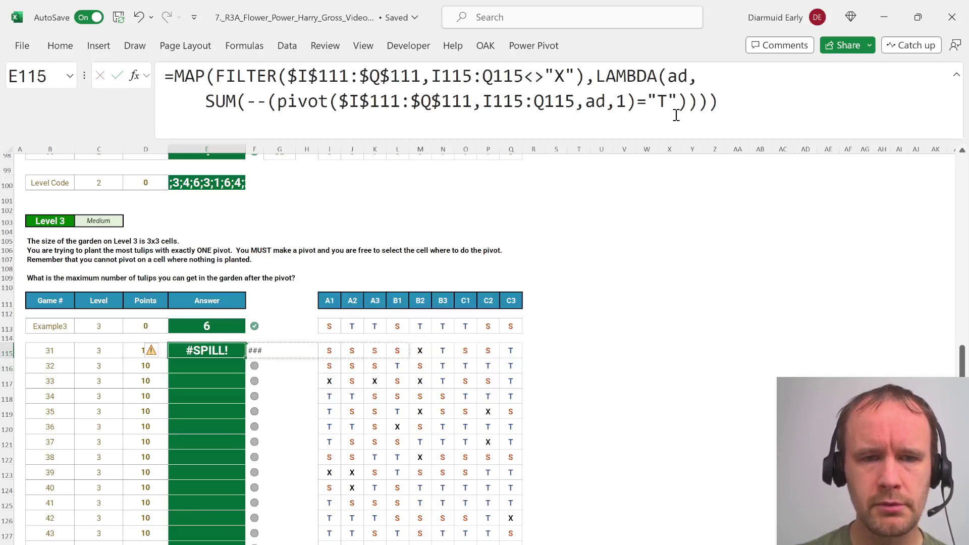
pyautogui.click(174, 76)
pyautogui.write('max')
pyautogui.press('Tab')
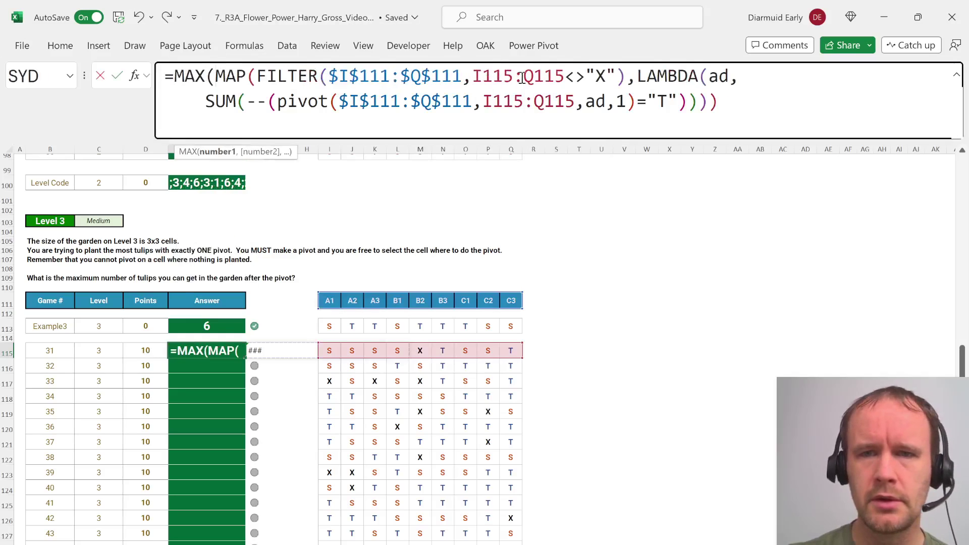
pyautogui.click(727, 105)
pyautogui.write(')')
pyautogui.press('Return')
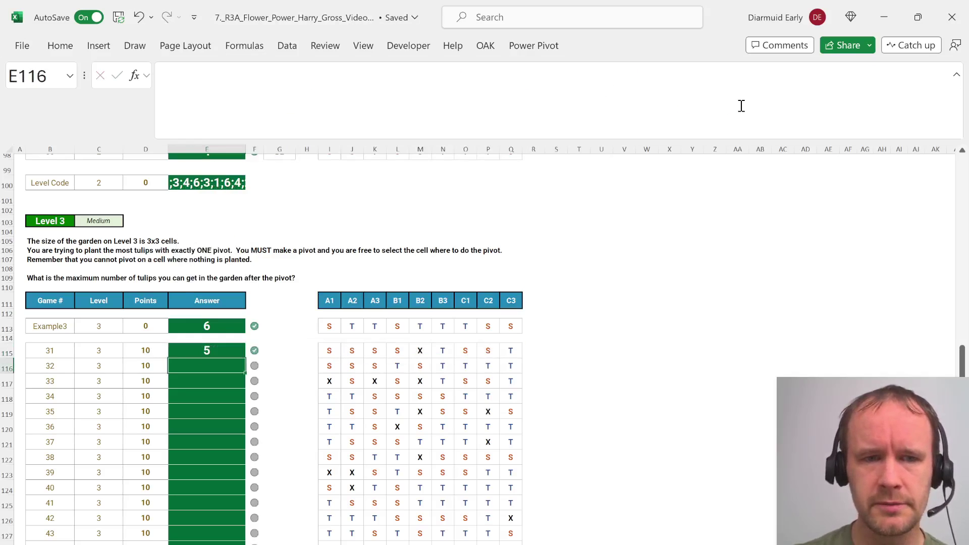
# Fill the MAX formula down the Level 3 answers to E134 and review game 31's formula
pyautogui.press('Down')
pyautogui.press('Down')
pyautogui.press('Down')
pyautogui.press('Down')
pyautogui.press('Down')
pyautogui.press('Down')
pyautogui.press('Down')
pyautogui.press('Down')
pyautogui.press('Down')
pyautogui.press('Down')
pyautogui.press('Down')
pyautogui.press('Down')
pyautogui.press('Down')
pyautogui.press('Down')
pyautogui.press('Down')
pyautogui.press('Down')
pyautogui.press('Down')
pyautogui.press('Down')
pyautogui.hotkey('ctrl', 'shift', 'Up')
pyautogui.hotkey('ctrl', 'd')
pyautogui.hotkey('ctrl', 'Up')
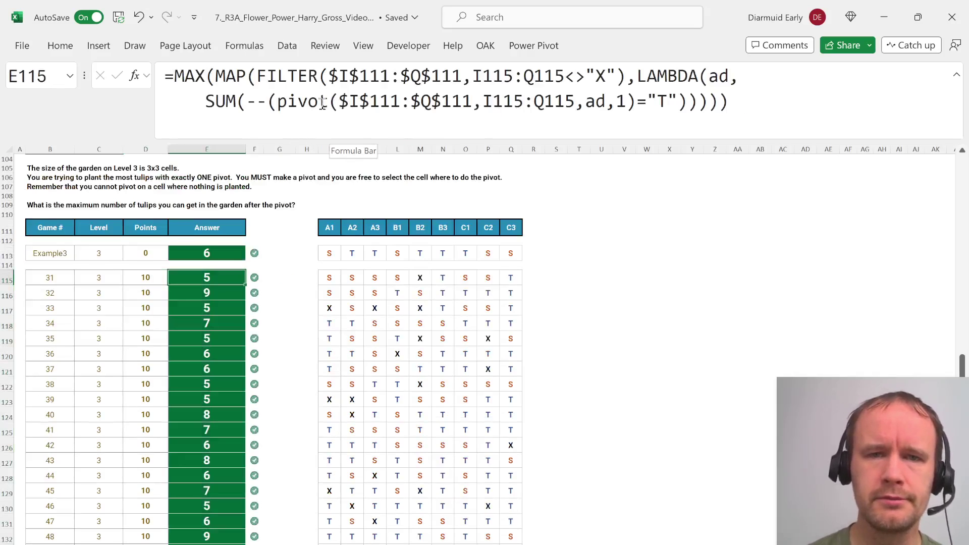
pyautogui.click(263, 78)
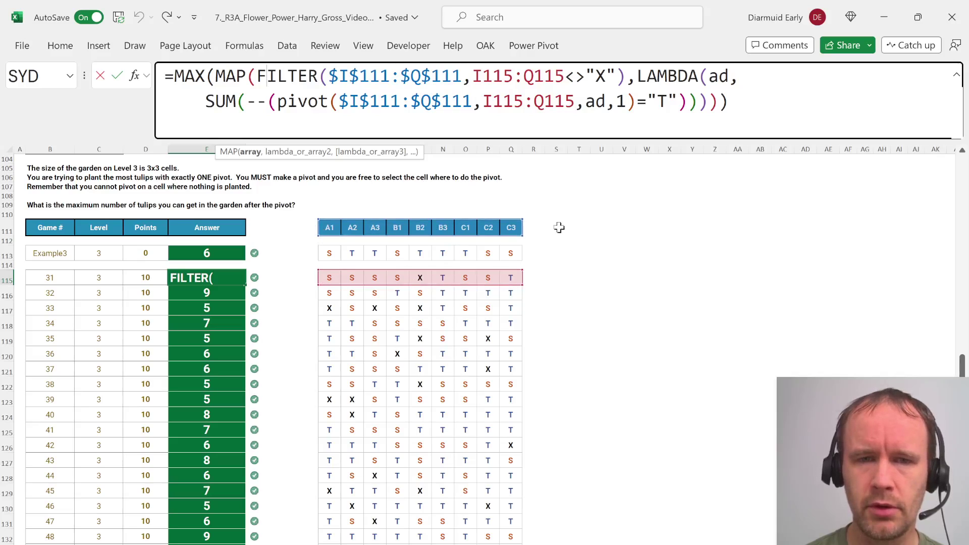
pyautogui.hotkey('ctrl', 'Return')
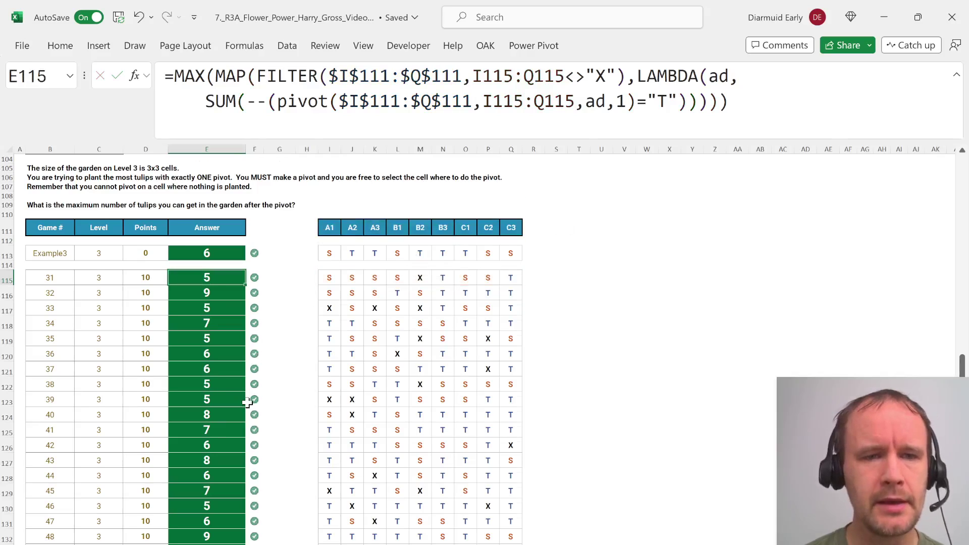
# Scroll to Level 4 and start =REDUCE in E153 with the 5x5 garden J142:N146 as start value
pyautogui.scroll(-11, 248, 402)
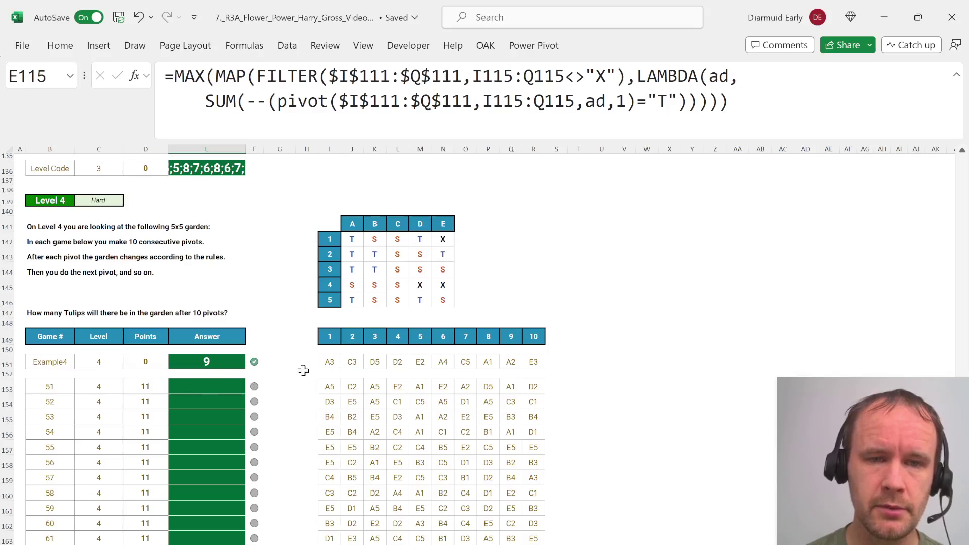
pyautogui.click(327, 384)
pyautogui.hotkey('ctrl', 'shift', 'Right')
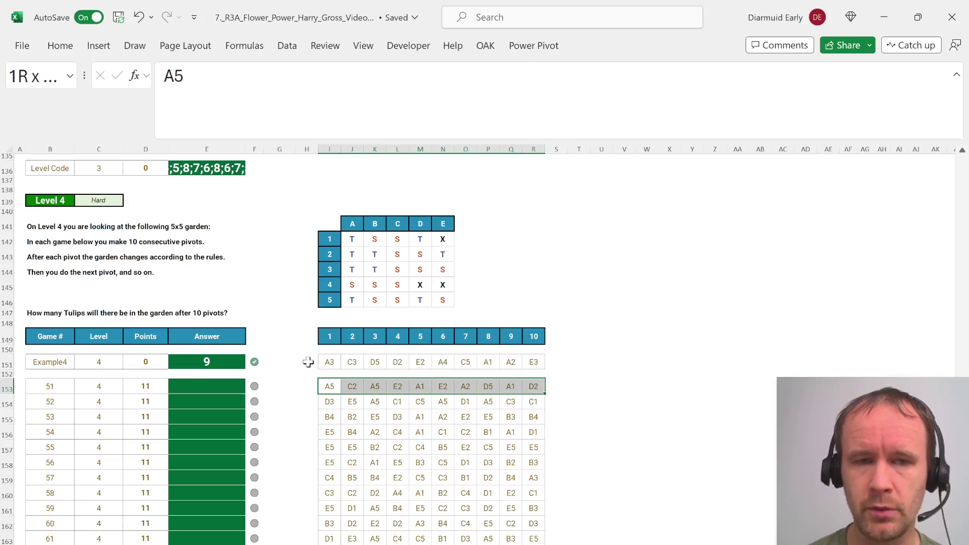
pyautogui.click(200, 385)
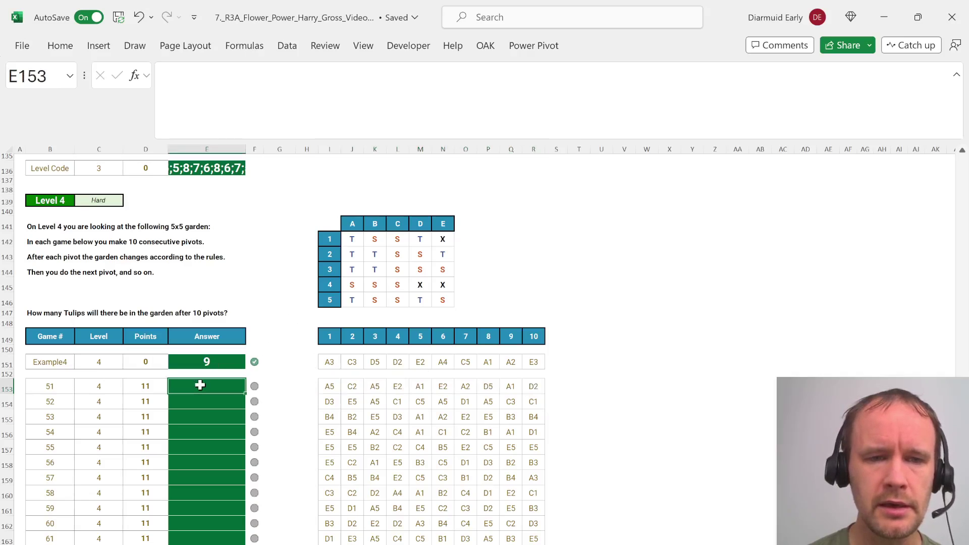
pyautogui.write('=red')
pyautogui.press('Tab')
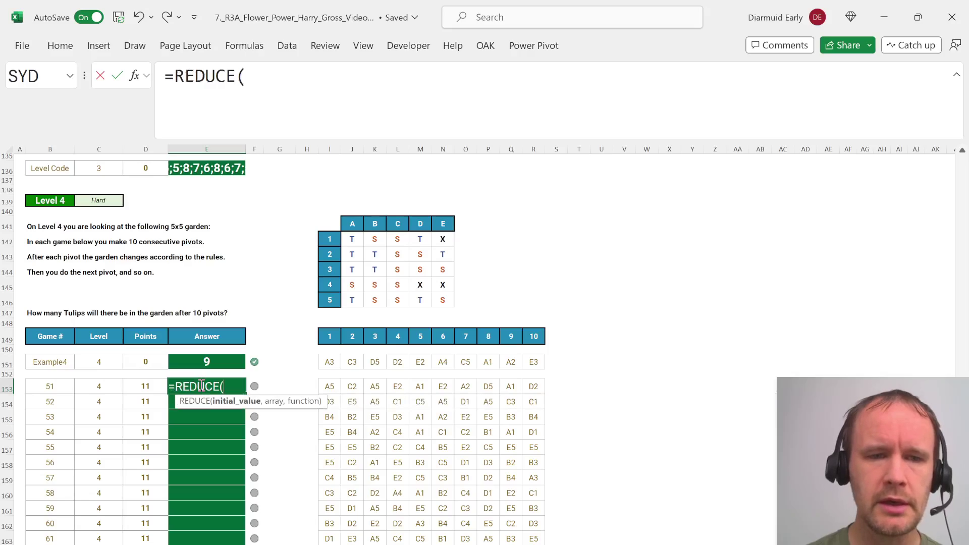
pyautogui.click(352, 239)
pyautogui.hotkey('ctrl', 'shift', 'Right')
pyautogui.hotkey('ctrl', 'shift', 'Down')
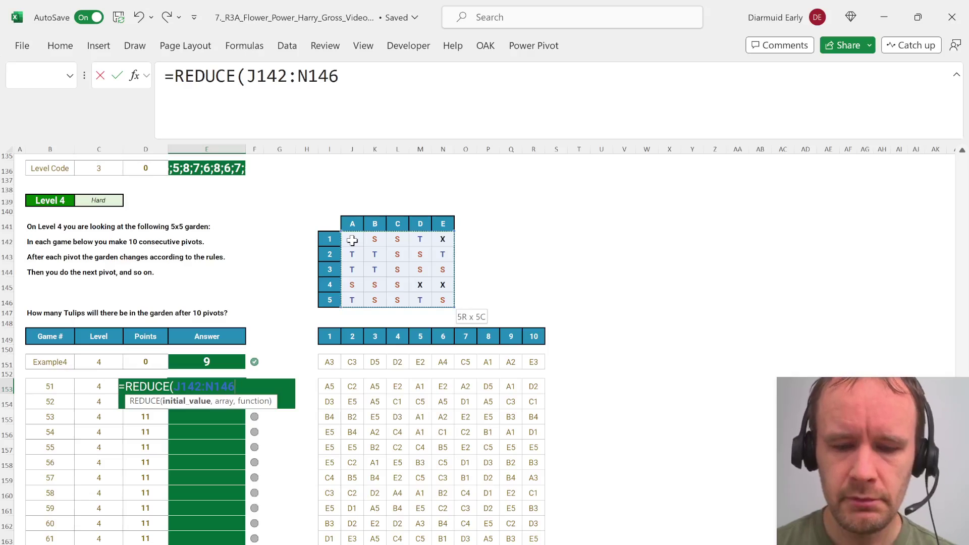
pyautogui.write(',')
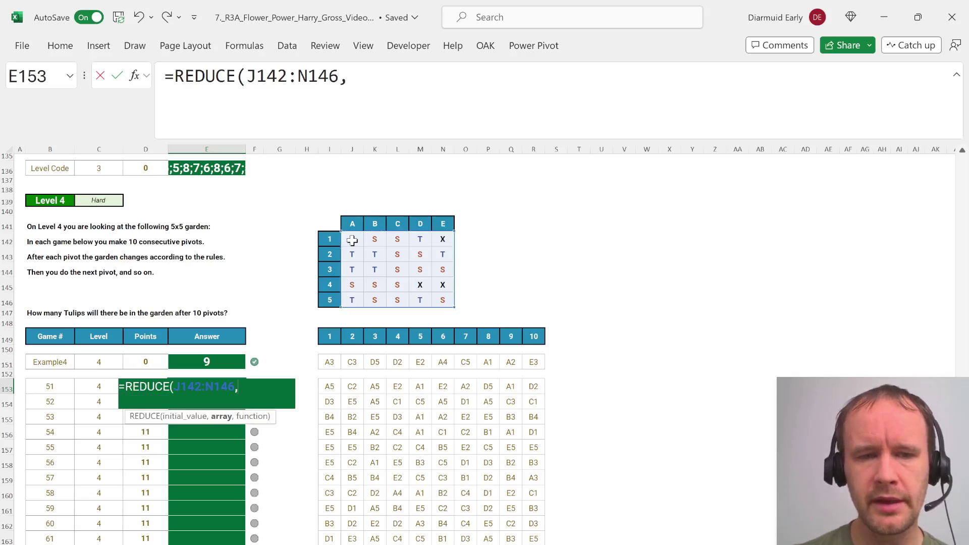
# Add game 51's pivots I153:R153, lock the garden as $J$142:$N$146, and begin LAMBDA(soFar,nxtPiv
pyautogui.click(330, 386)
pyautogui.hotkey('ctrl', 'shift', 'Right')
pyautogui.moveTo(267, 76); pyautogui.dragTo(306, 75)
pyautogui.press('F4')
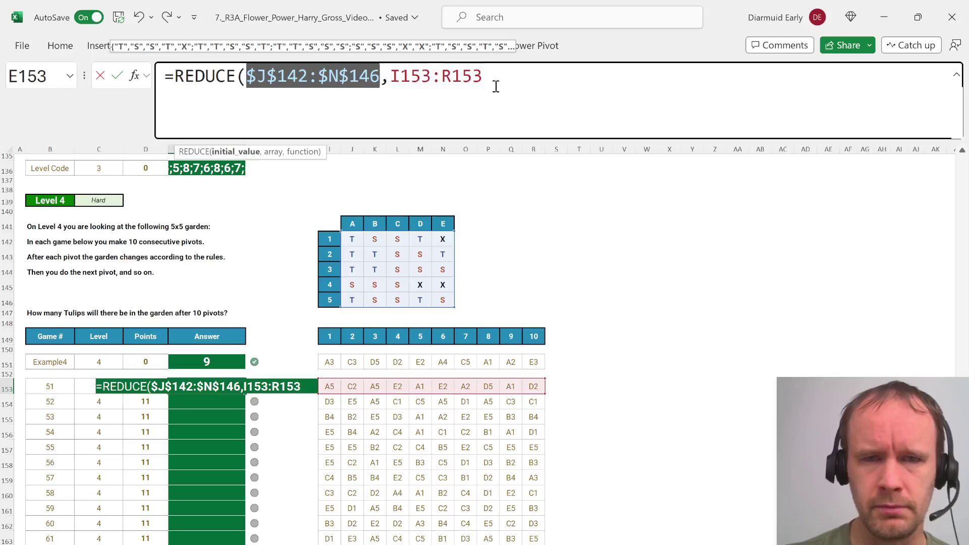
pyautogui.click(501, 84)
pyautogui.write(',')
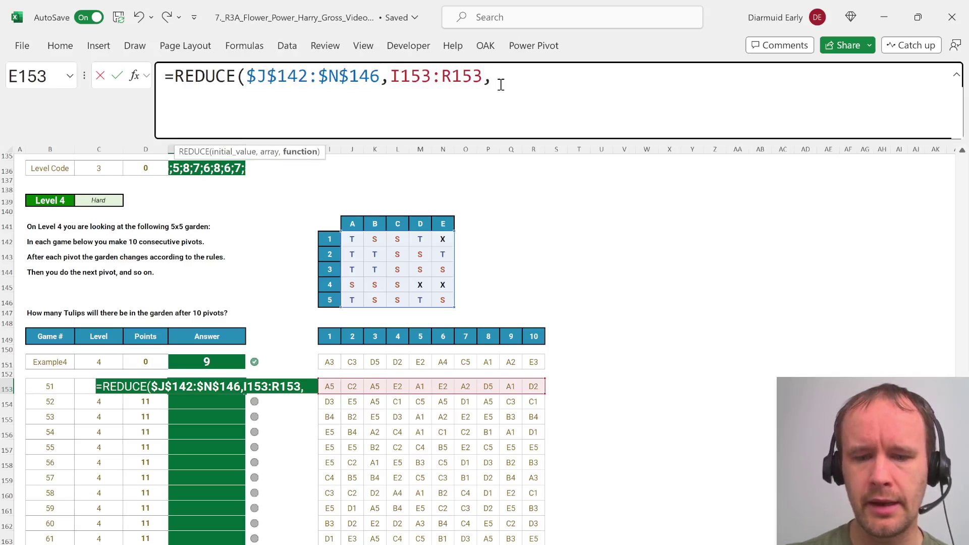
pyautogui.write('lam')
pyautogui.press('Tab')
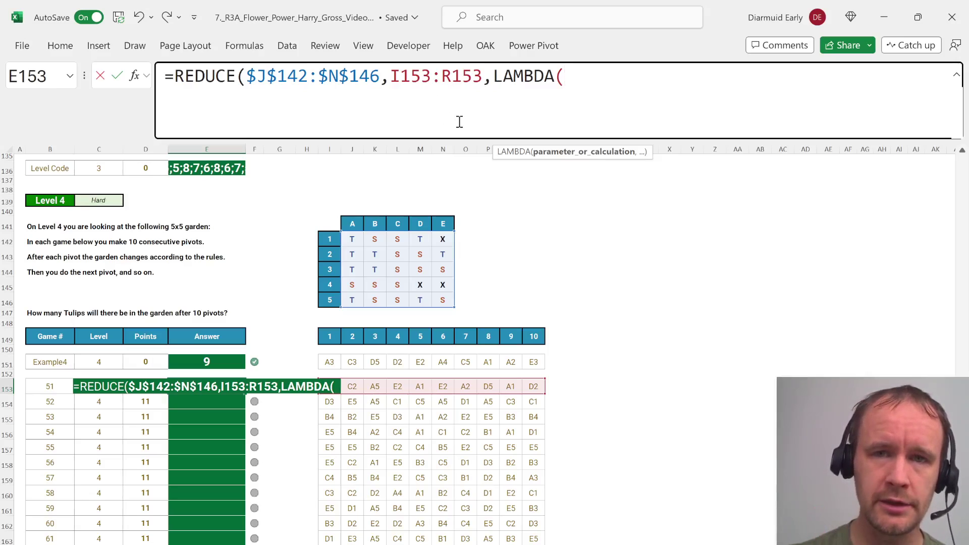
pyautogui.write('a')
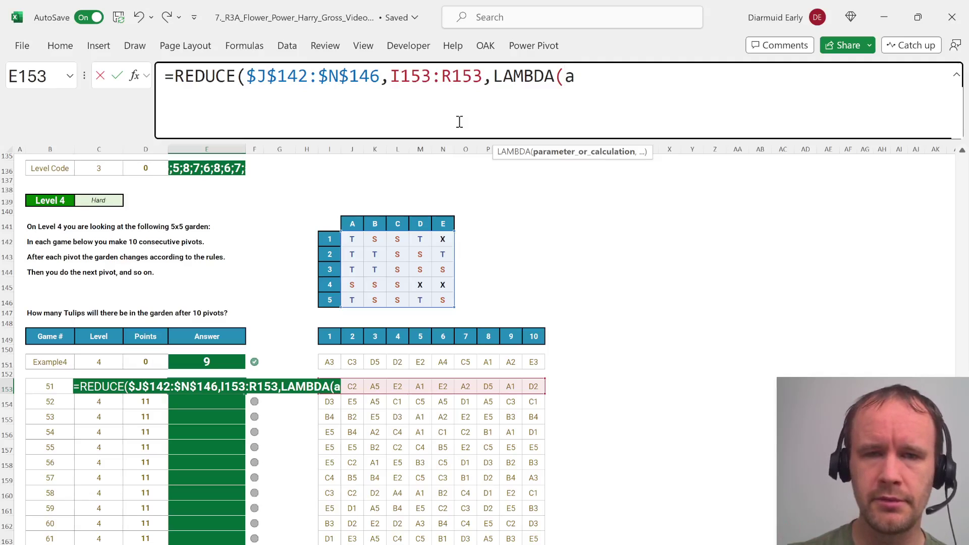
pyautogui.press('BackSpace')
pyautogui.write('soF')
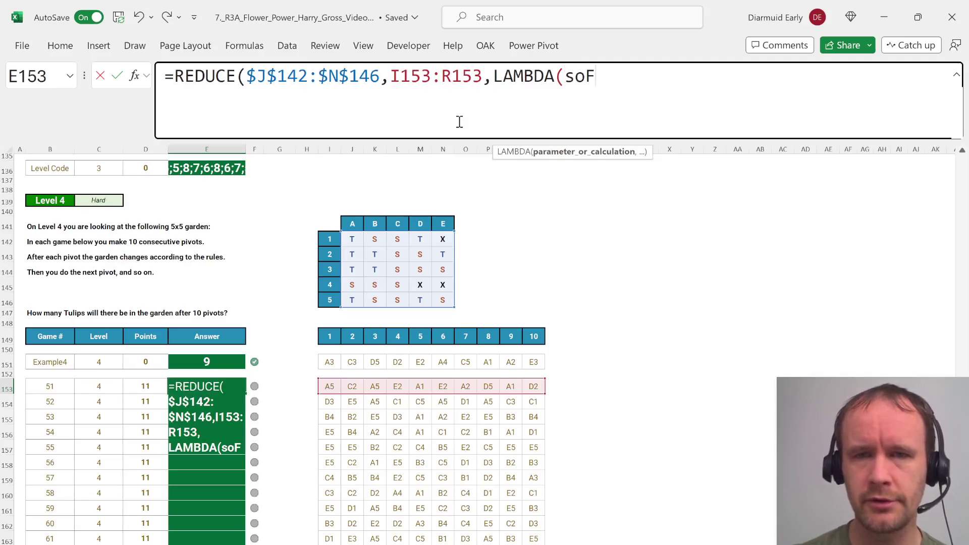
pyautogui.write('ar,')
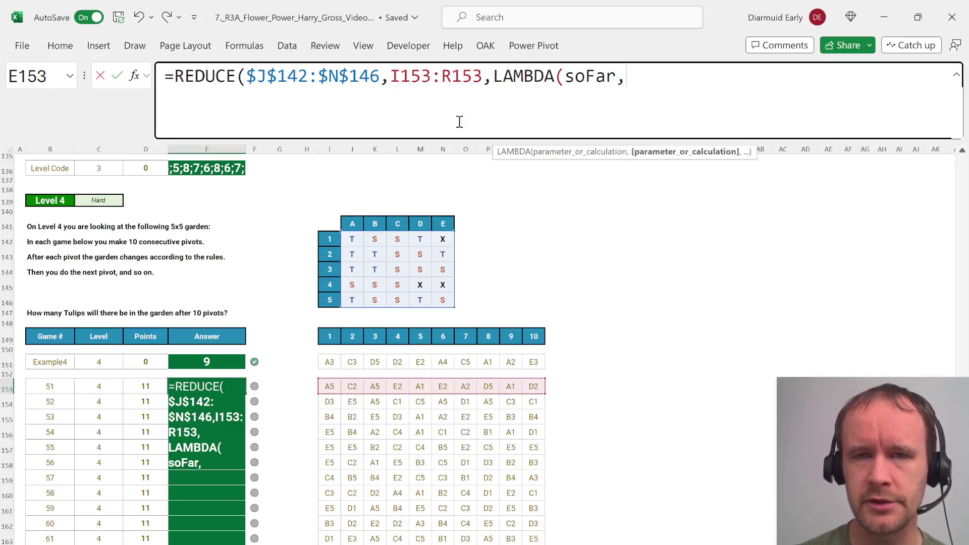
pyautogui.write('nxt')
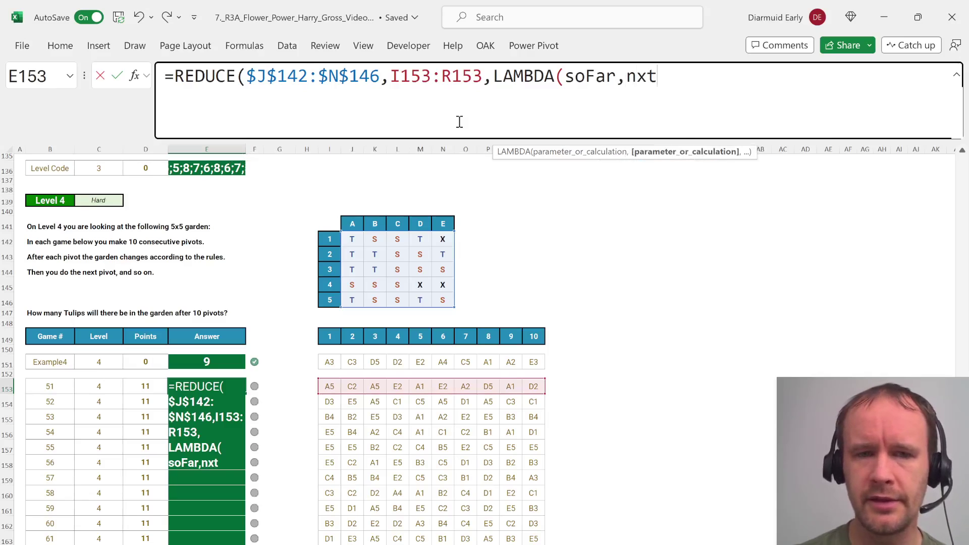
pyautogui.write('Piv')
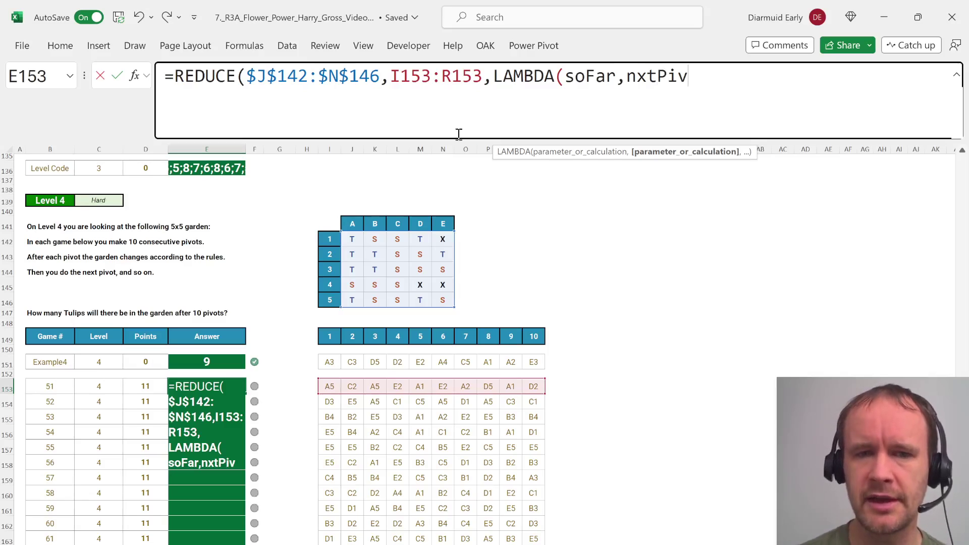
pyautogui.write(',')
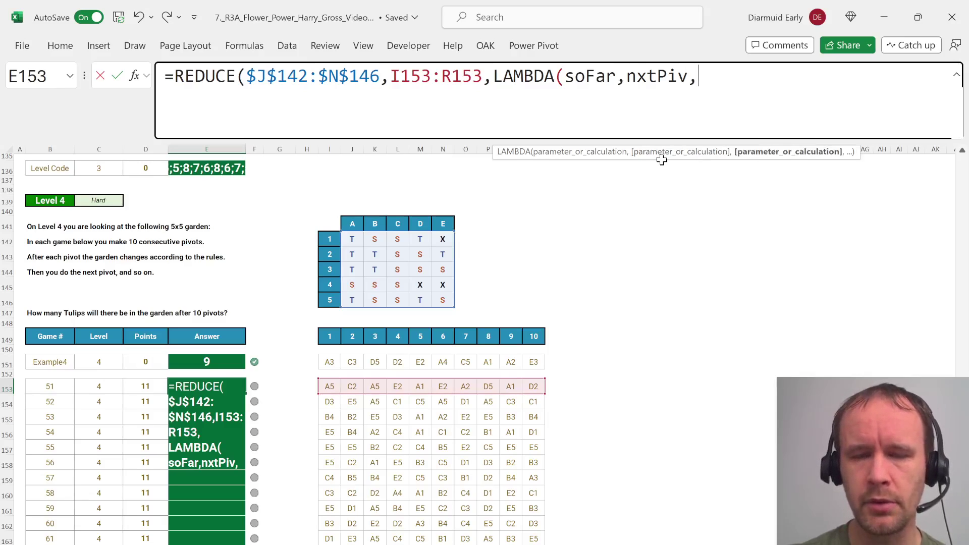
pyautogui.write('piv')
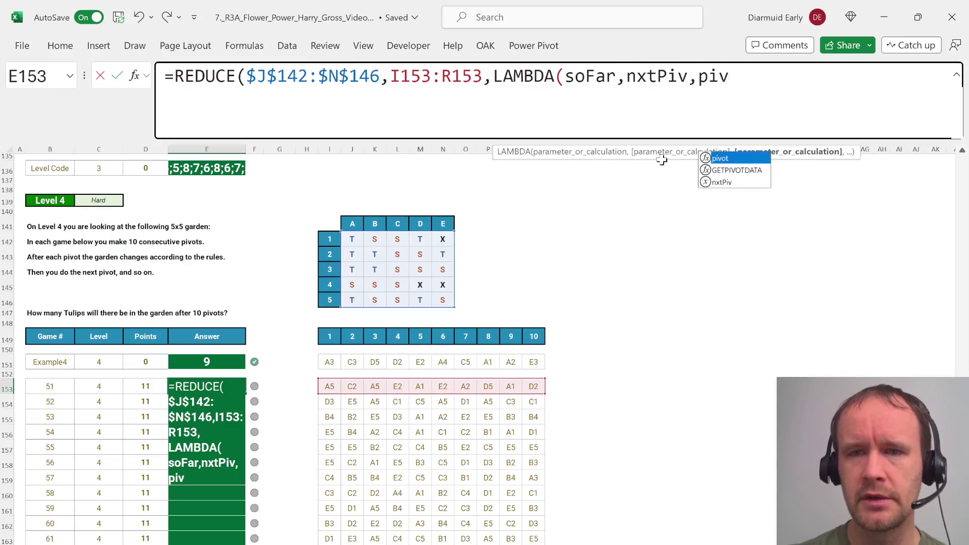
# Call pivot with the absolute garden column letters & row numbers, soFar, nxtPiv and distance 1
pyautogui.press('Tab')
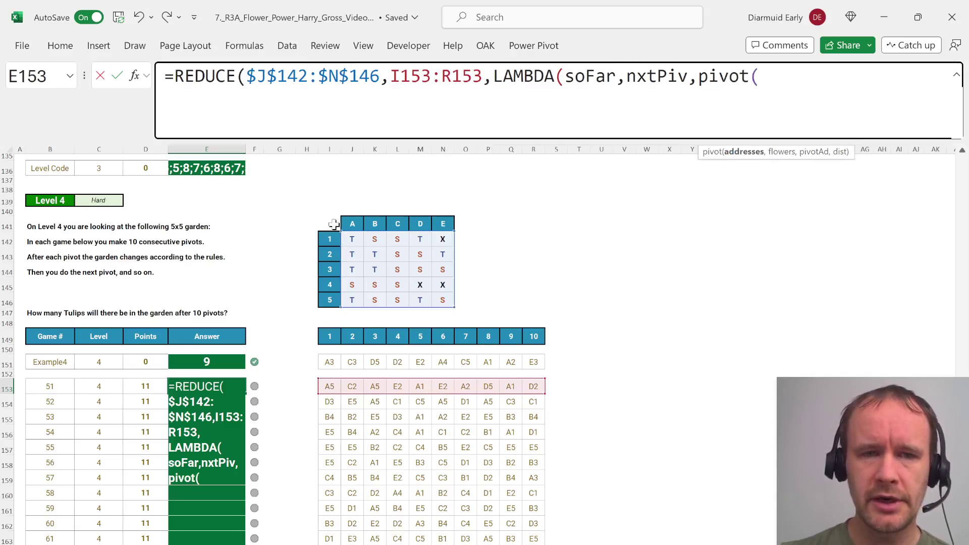
pyautogui.click(351, 221)
pyautogui.moveTo(352, 222); pyautogui.dragTo(443, 223)
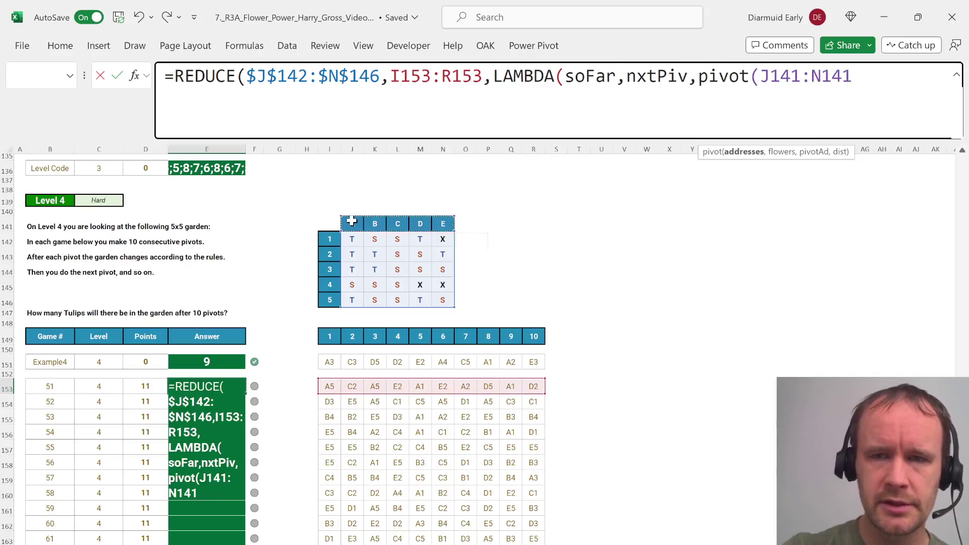
pyautogui.press('F4')
pyautogui.write('&')
pyautogui.click(332, 241)
pyautogui.hotkey('ctrl', 'shift', 'Down')
pyautogui.press('F4')
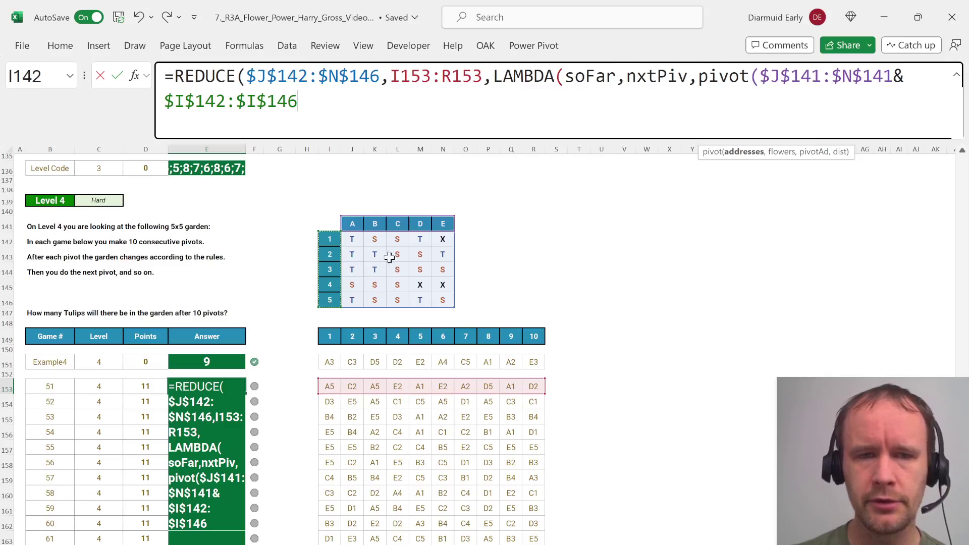
pyautogui.write(',')
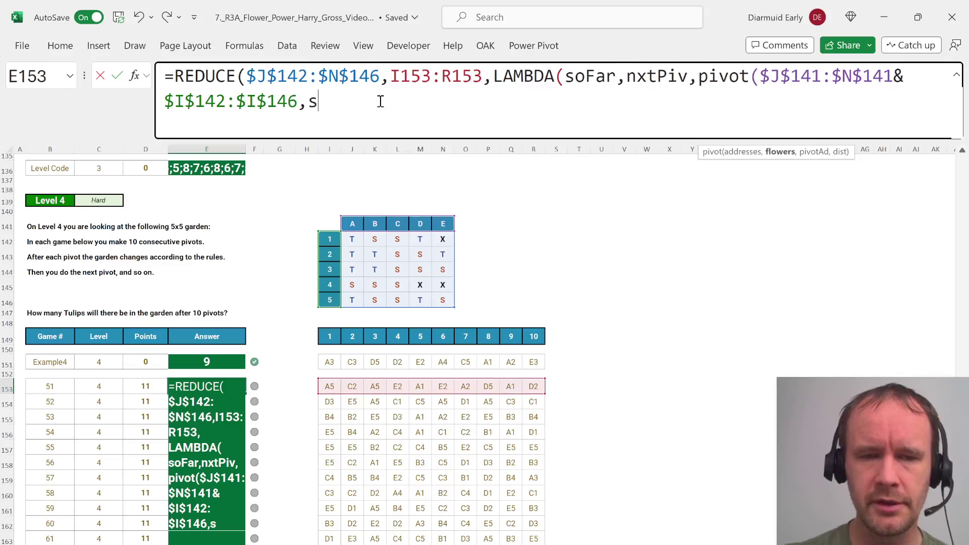
pyautogui.write('soFar')
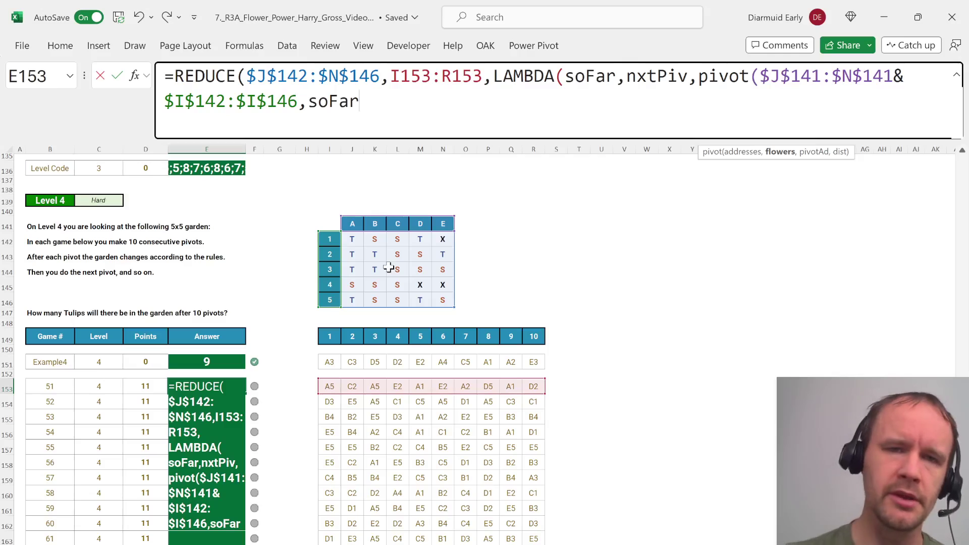
pyautogui.write(',')
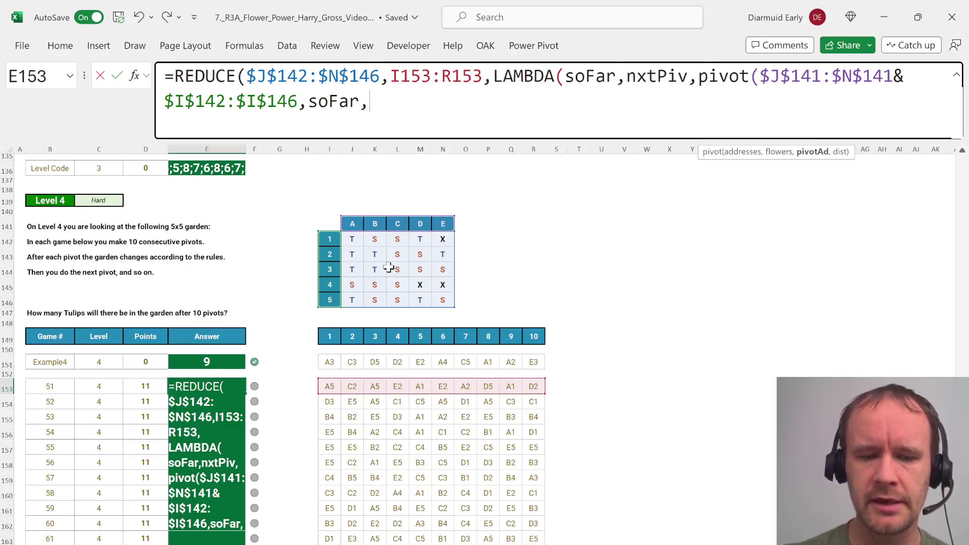
pyautogui.write('nx')
pyautogui.press('Tab')
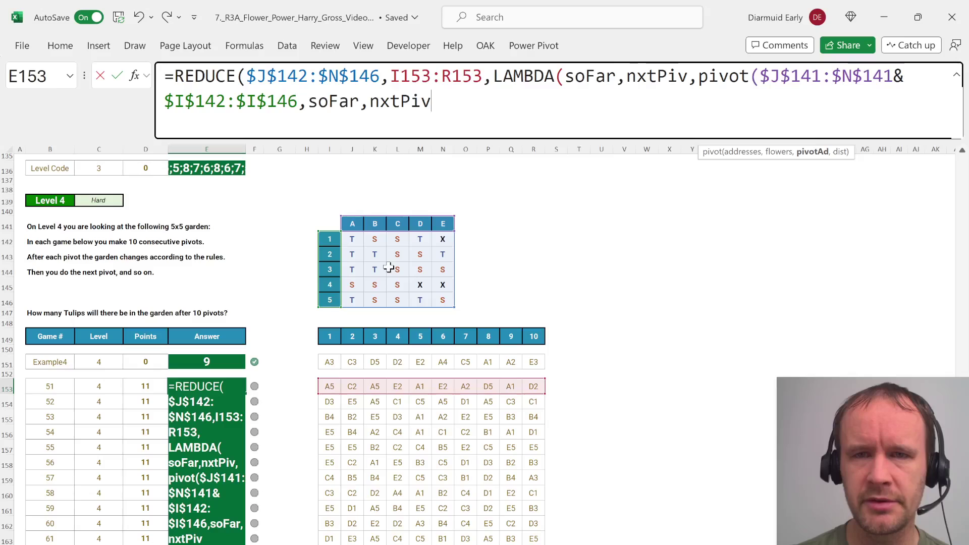
pyautogui.write(',1)))')
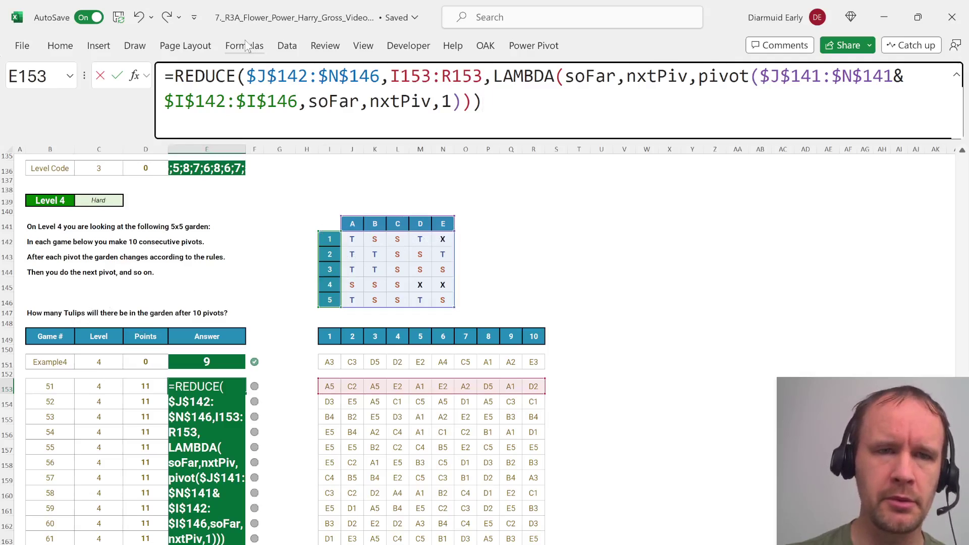
# Wrap the REDUCE as SUM(--(…)="T"), giving 8, and fill it down the Level 4 answers to E172
pyautogui.write('sum')
pyautogui.press('Tab')
pyautogui.write('--')
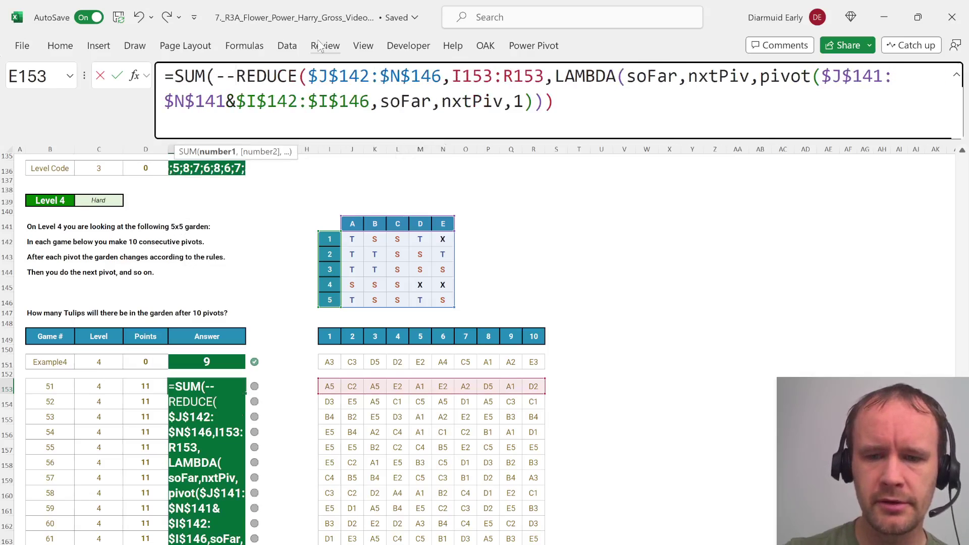
pyautogui.write('(')
pyautogui.click(582, 107)
pyautogui.write('="T"))')
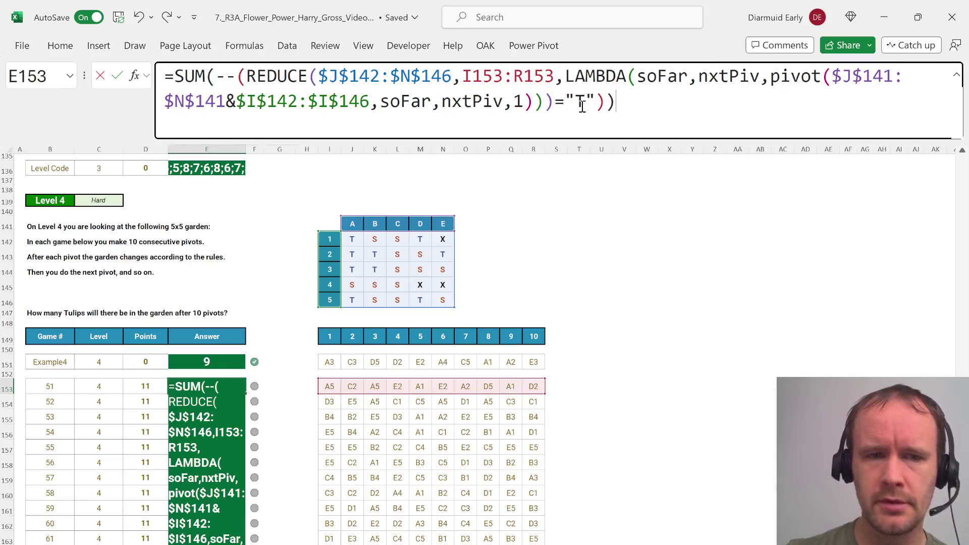
pyautogui.press('Return')
pyautogui.hotkey('ctrl', 'Down')
pyautogui.hotkey('ctrl', 'shift', 'Up')
pyautogui.hotkey('ctrl', 'd')
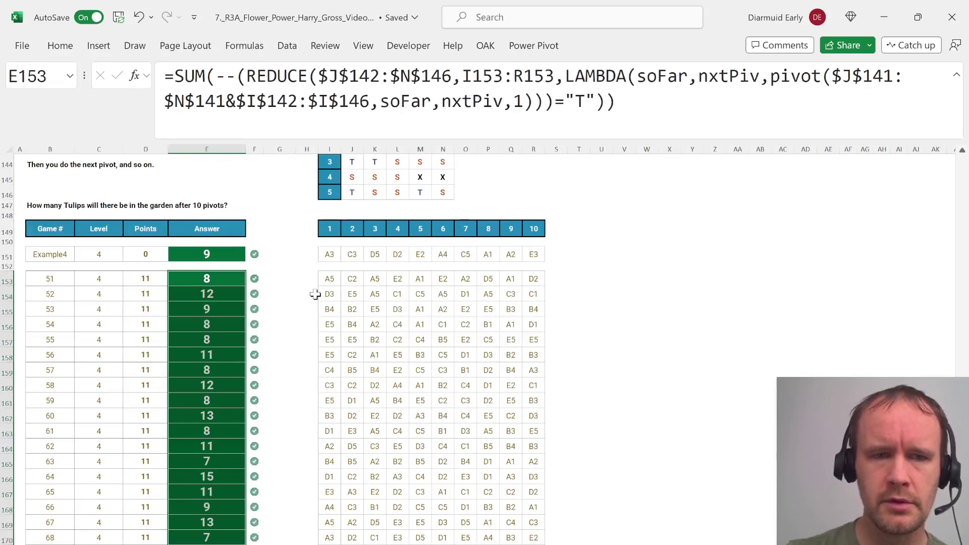
# Copy the Level 4 formula into the first Level 5 answer cell, E196
pyautogui.click(220, 278)
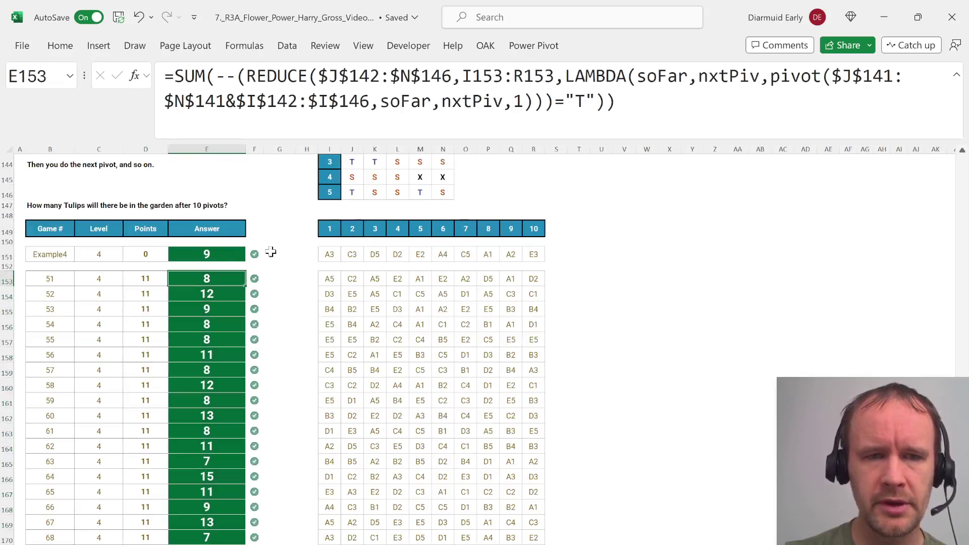
pyautogui.scroll(-11, 360, 413)
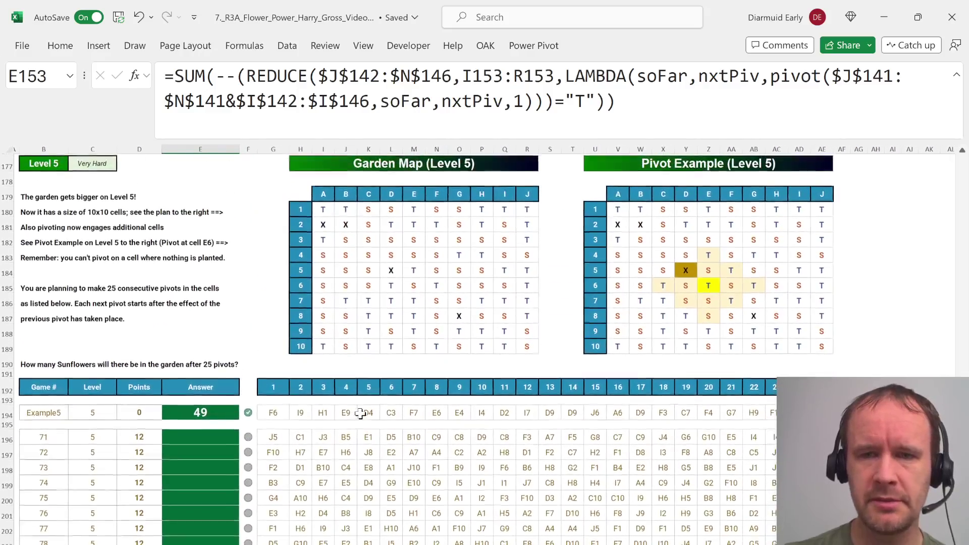
pyautogui.scroll(1, 360, 413)
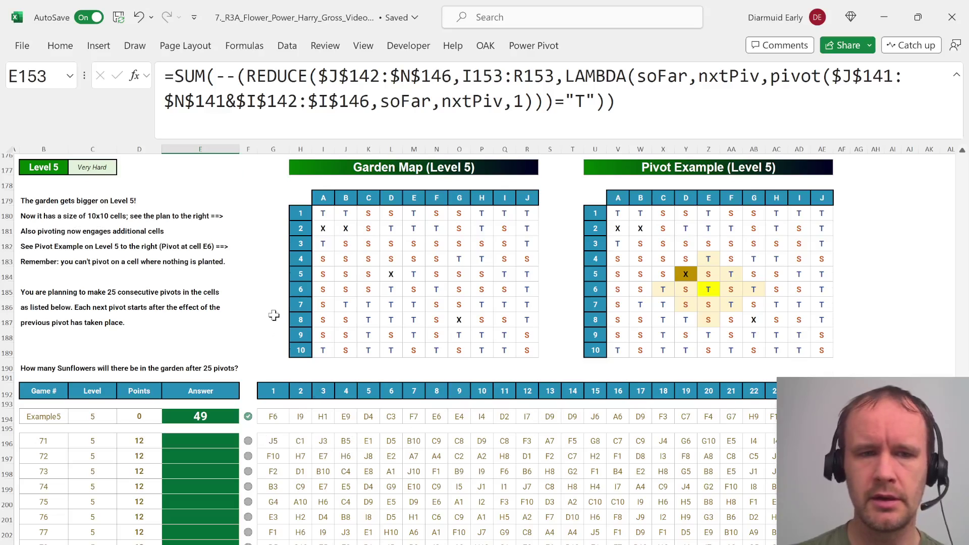
pyautogui.scroll(11, 273, 315)
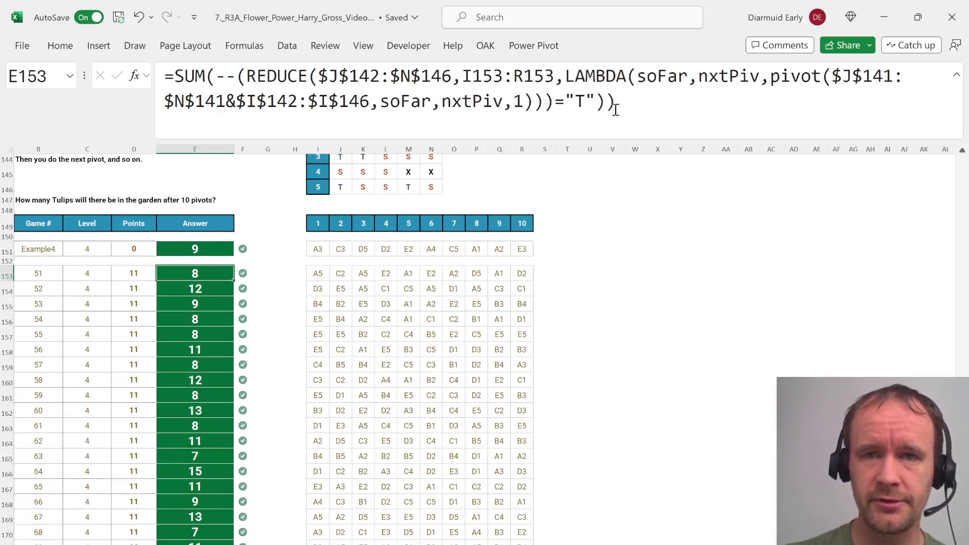
pyautogui.moveTo(616, 110); pyautogui.dragTo(165, 76)
pyautogui.hotkey('ctrl', 'c')
pyautogui.press('Escape')
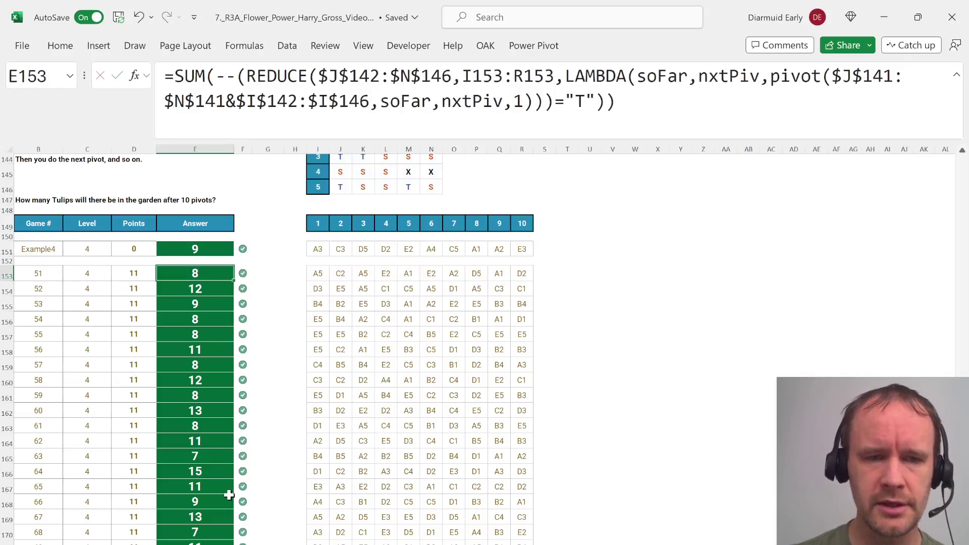
pyautogui.scroll(-13, 229, 495)
pyautogui.click(216, 348)
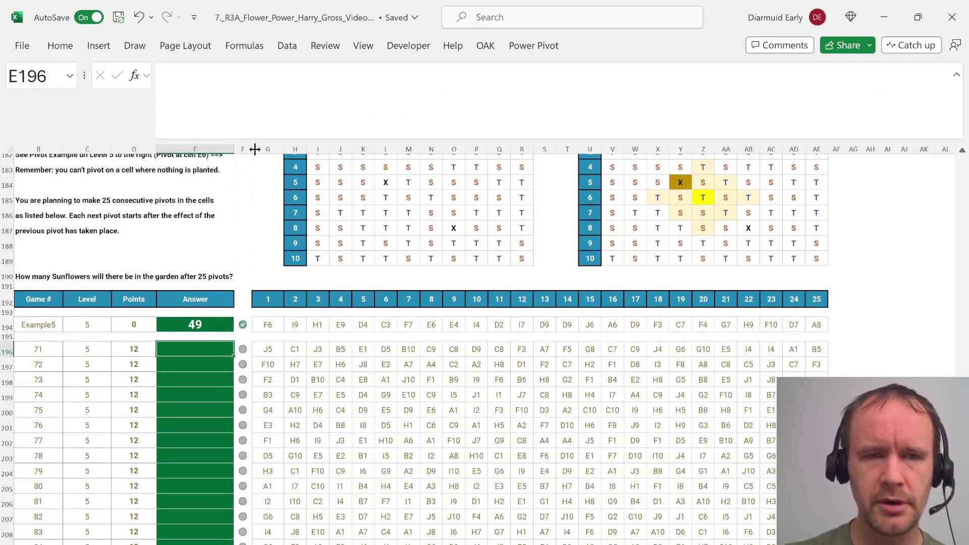
pyautogui.hotkey('ctrl', 'v')
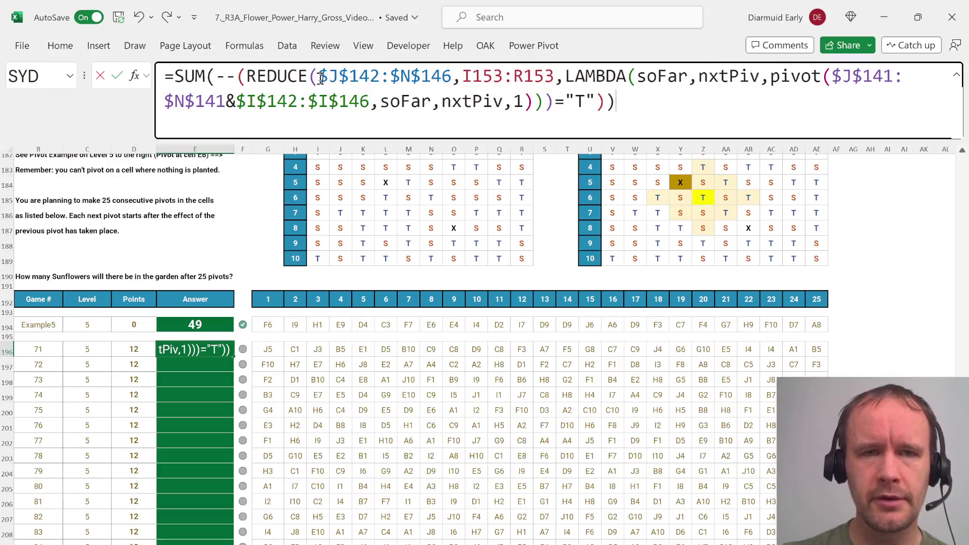
# Point the formula at the 10x10 garden $I$180:$R$189 and the pivot list G196:AE196
pyautogui.moveTo(318, 75); pyautogui.dragTo(463, 85)
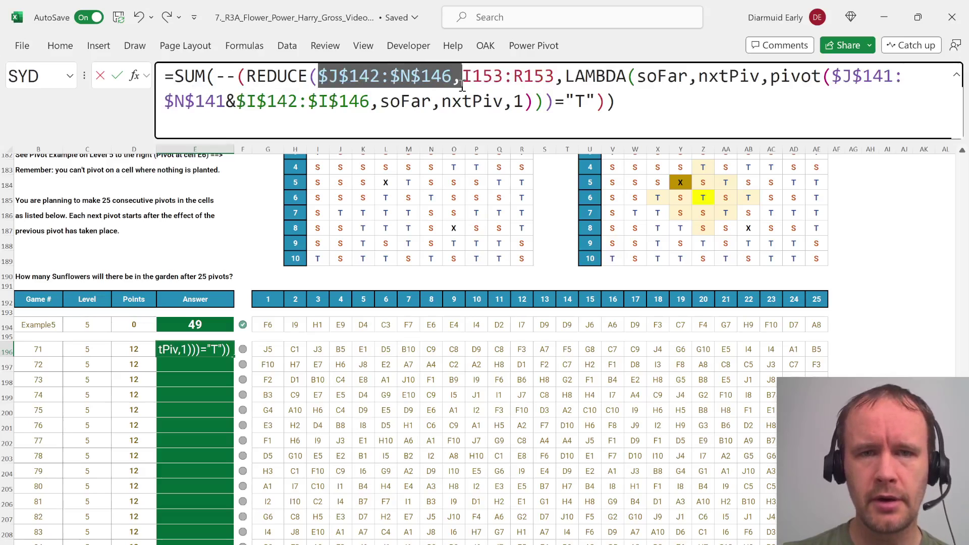
pyautogui.click(317, 207)
pyautogui.press('Up')
pyautogui.press('Up')
pyautogui.press('Up')
pyautogui.press('Up')
pyautogui.press('Up')
pyautogui.press('Up')
pyautogui.moveTo(317, 177); pyautogui.dragTo(522, 314)
pyautogui.press('F4')
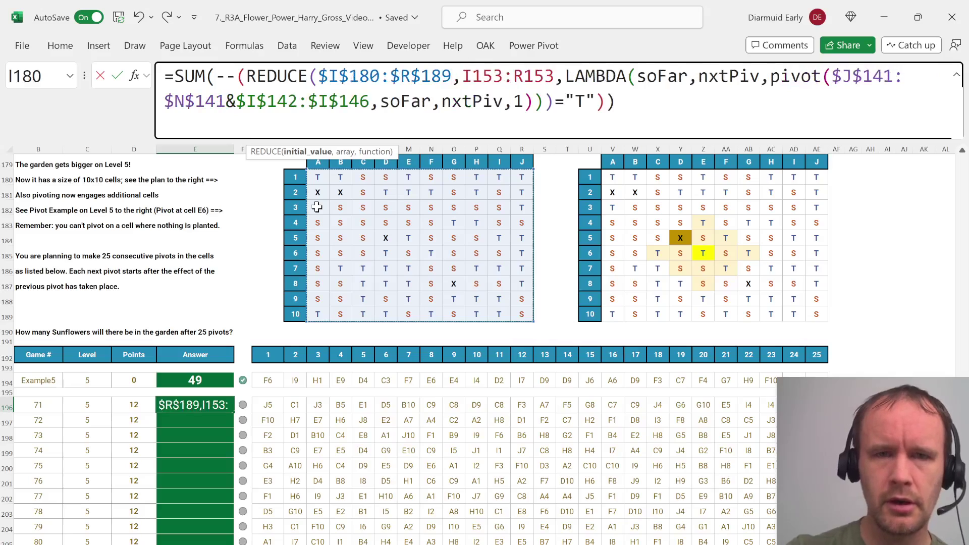
pyautogui.moveTo(463, 78); pyautogui.dragTo(554, 78)
pyautogui.moveTo(264, 405); pyautogui.dragTo(770, 405)
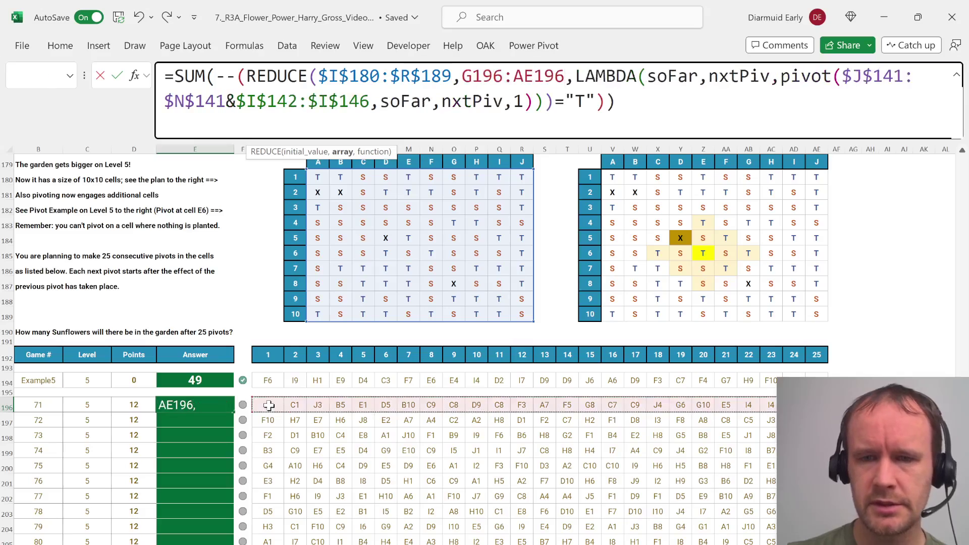
# Change pivot's address argument to $I$179:$R$179&$H$180:$H$189
pyautogui.click(842, 81)
pyautogui.keyDown('shift'); pyautogui.click(370, 106); pyautogui.keyUp('shift')
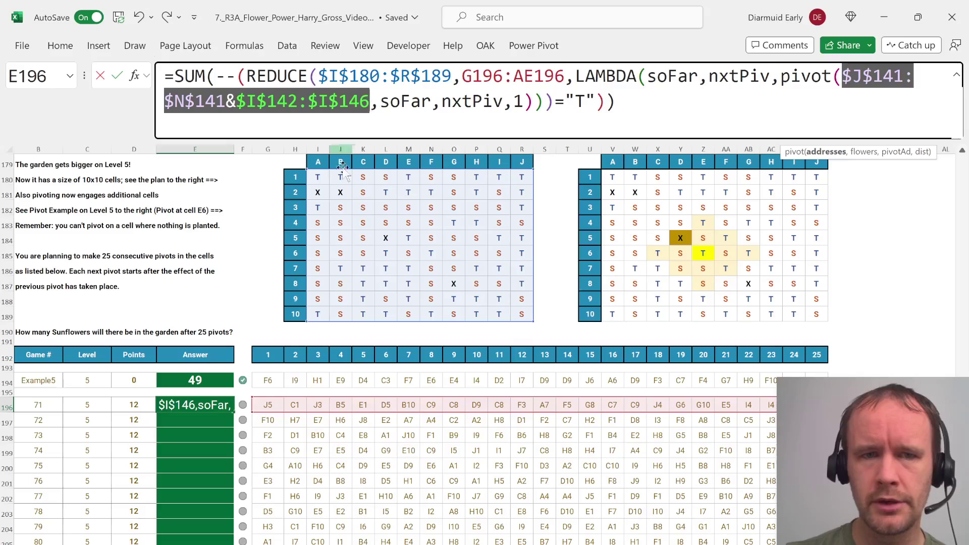
pyautogui.moveTo(317, 161); pyautogui.dragTo(521, 161)
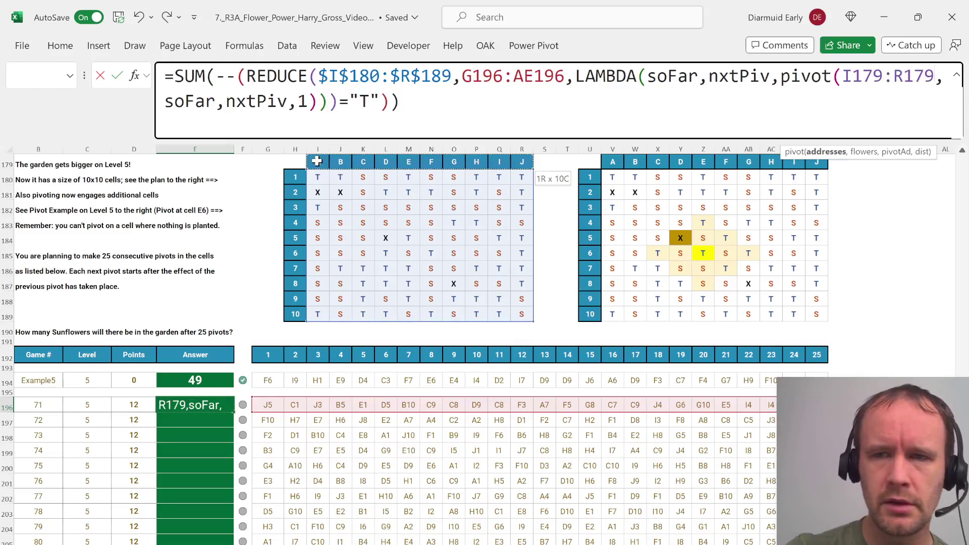
pyautogui.press('F4')
pyautogui.write('&')
pyautogui.click(298, 180)
pyautogui.hotkey('ctrl', 'shift', 'Down')
pyautogui.press('F4')
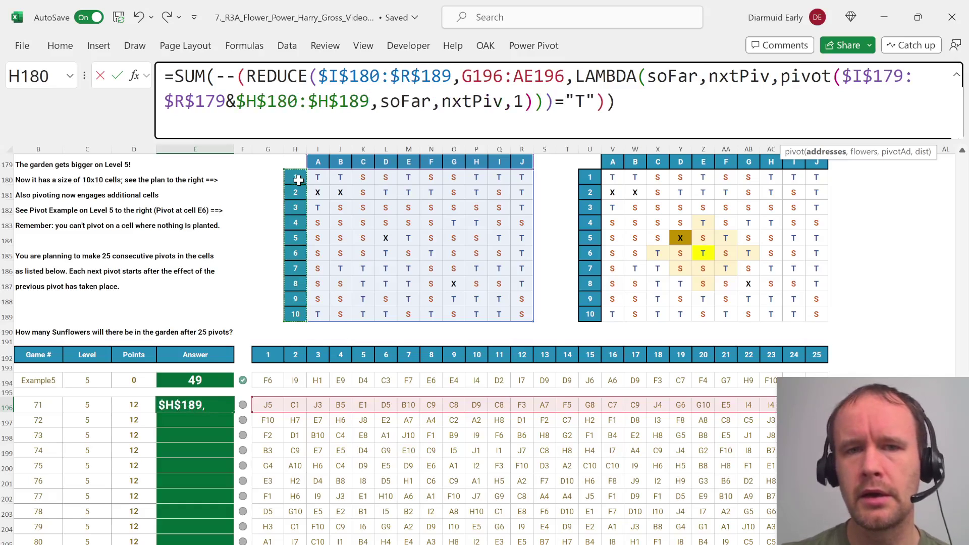
# Set distance 2 and count "S", giving 44, then fill down the Level 5 answers to E225
pyautogui.doubleClick(525, 100)
pyautogui.write('2')
pyautogui.hscroll(-2, 261, 303)
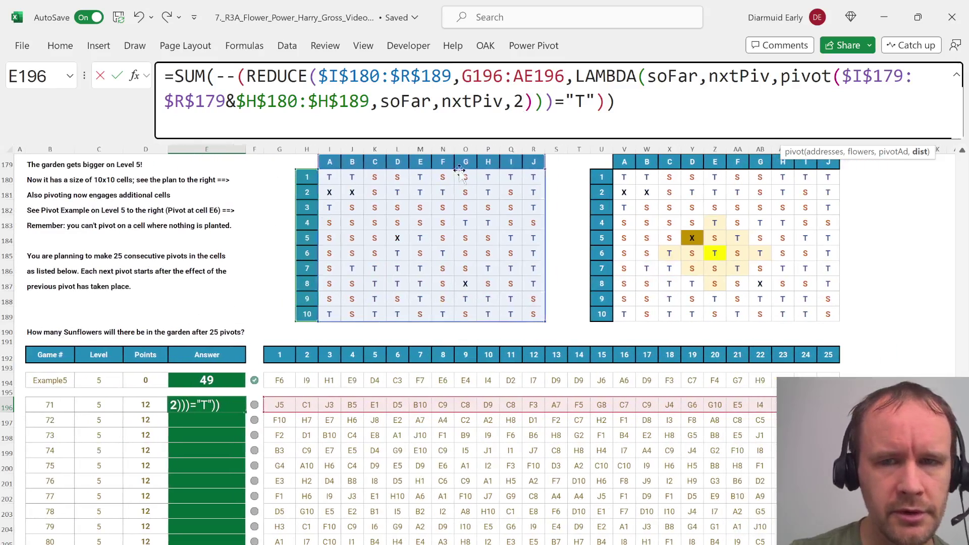
pyautogui.click(590, 101)
pyautogui.press('BackSpace')
pyautogui.write('S')
pyautogui.press('Return')
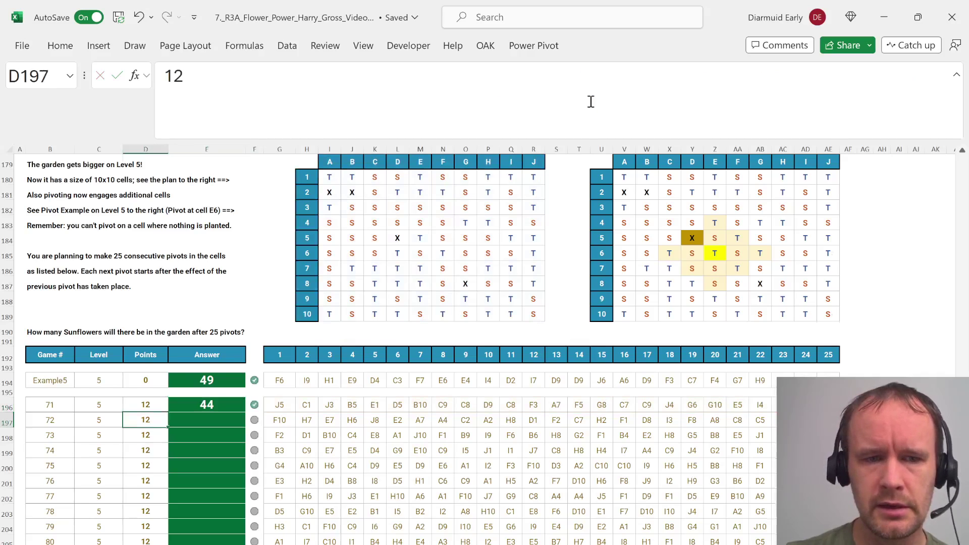
pyautogui.press('Left')
pyautogui.hotkey('ctrl', 'Down')
pyautogui.press('Right')
pyautogui.hotkey('ctrl', 'shift', 'Up')
pyautogui.hotkey('ctrl', 'd')
pyautogui.press('Return')
pyautogui.scroll(7, 320, 281)
pyautogui.scroll(9, 320, 281)
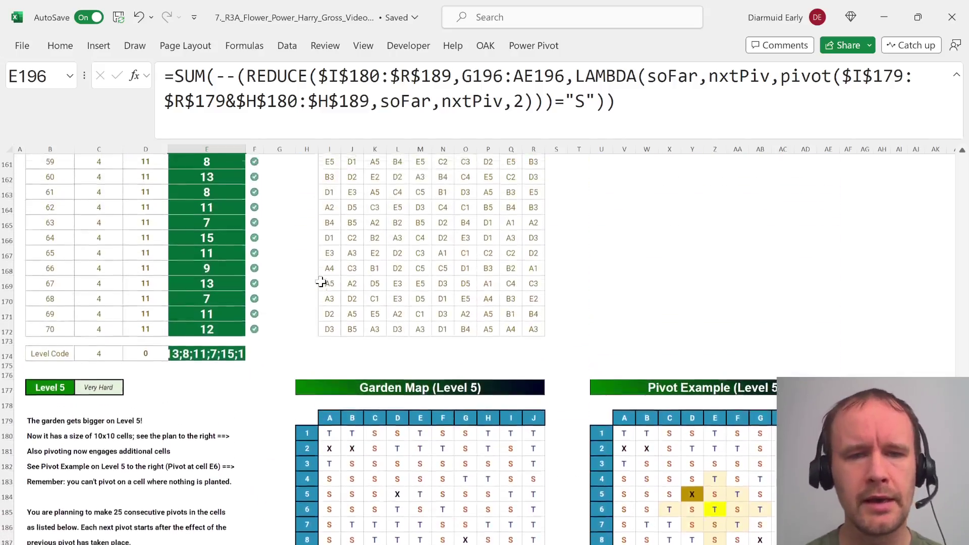
pyautogui.scroll(20, 321, 281)
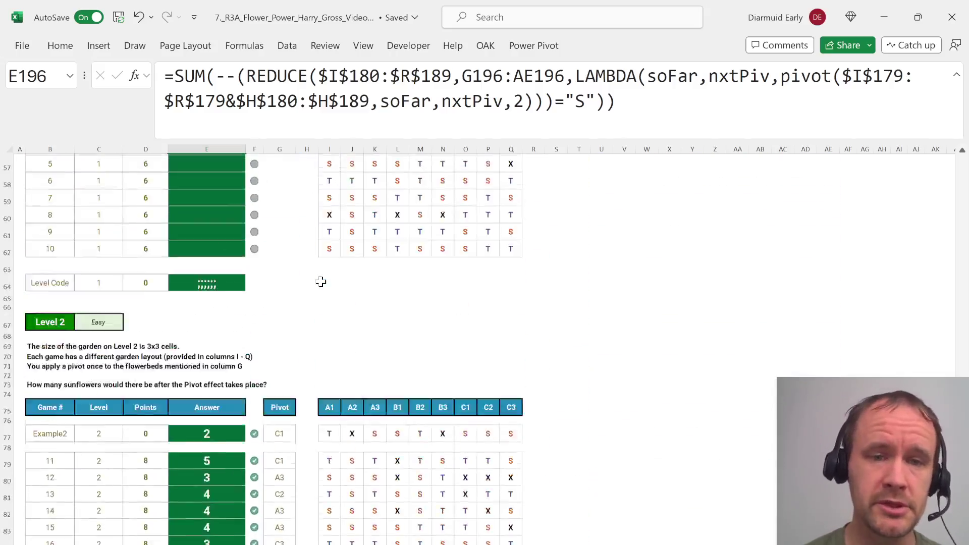
pyautogui.scroll(-20, 321, 281)
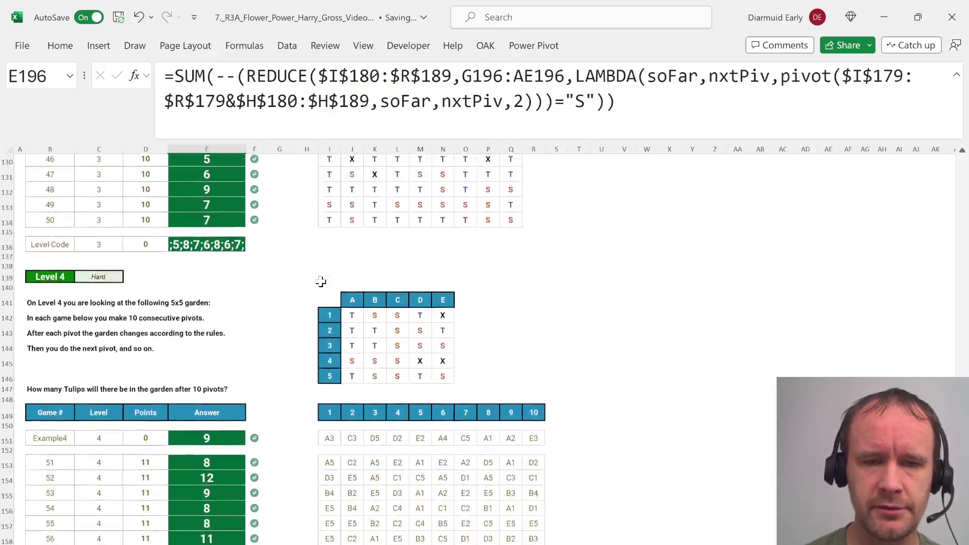
pyautogui.scroll(5, 321, 281)
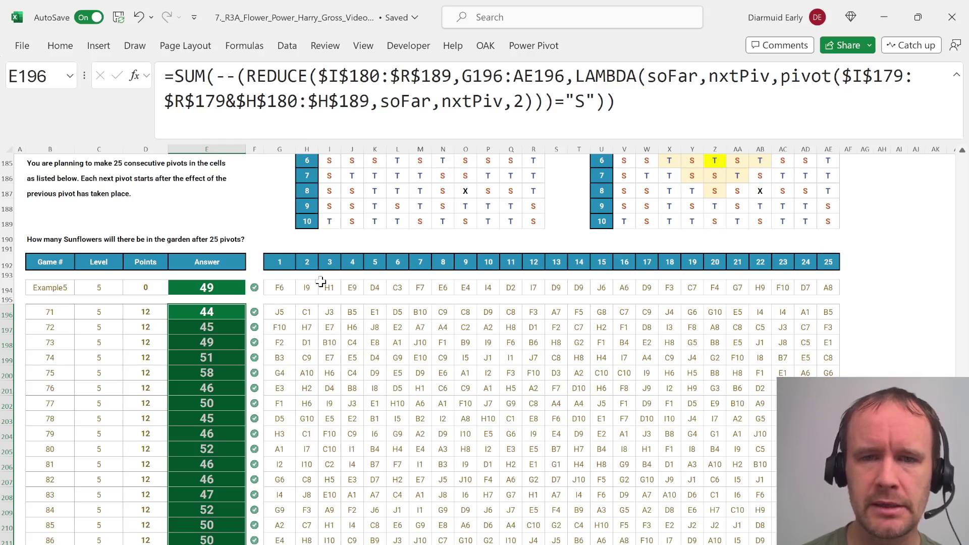
pyautogui.scroll(20, 321, 281)
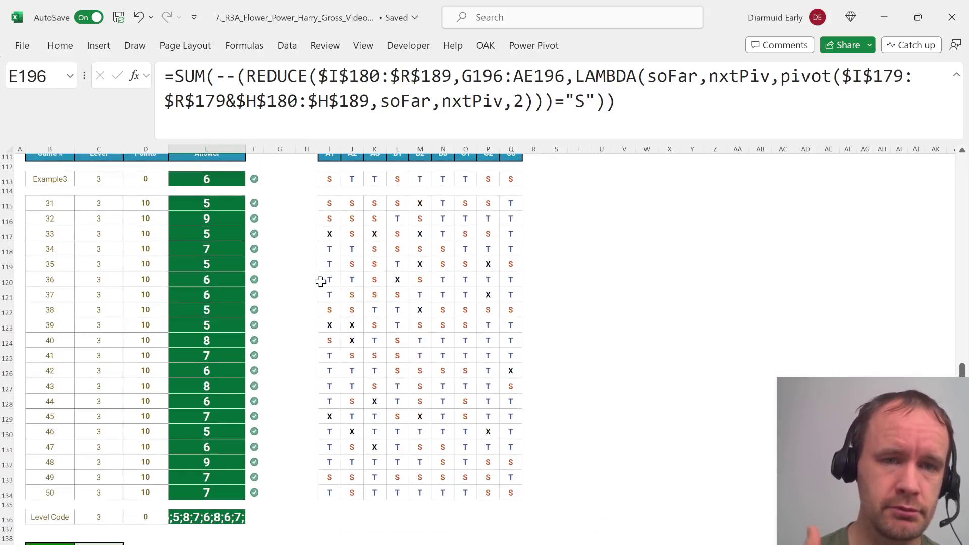
pyautogui.scroll(5, 321, 281)
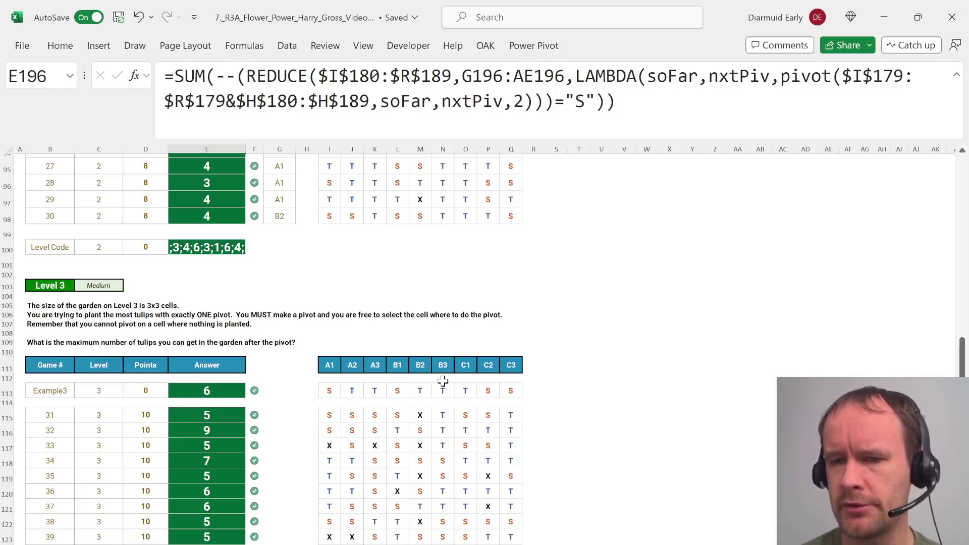
pyautogui.scroll(20, 442, 381)
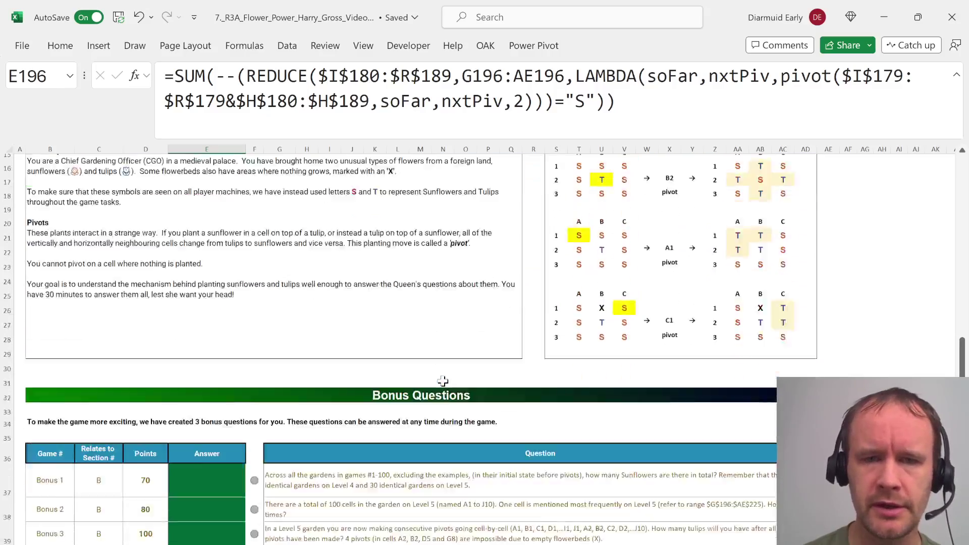
pyautogui.scroll(-15, 443, 381)
pyautogui.scroll(-4, 442, 381)
pyautogui.scroll(1, 442, 381)
pyautogui.click(556, 268)
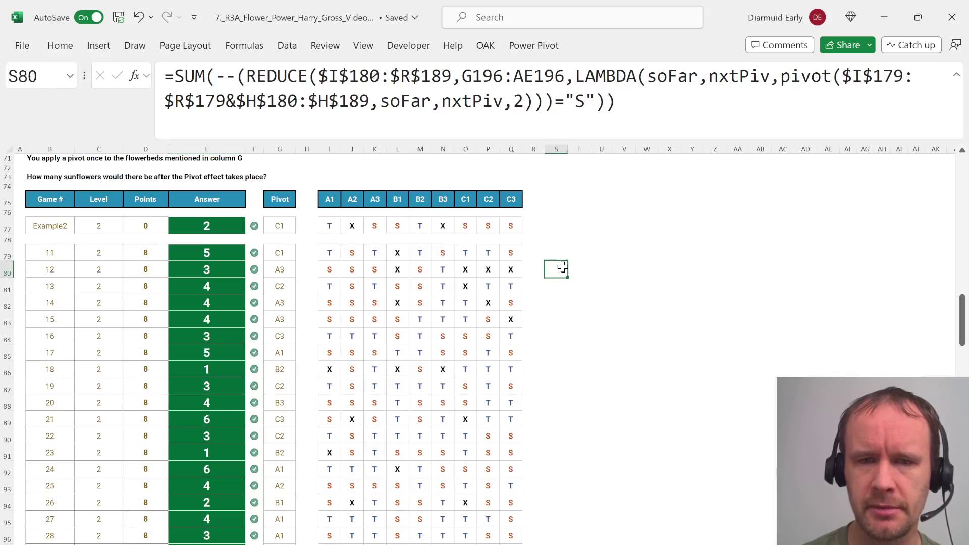
# Delete the dice and pips names in Name Manager, keeping colNum, pivot, rowNum and swap
pyautogui.hotkey('ctrl', 'F3')
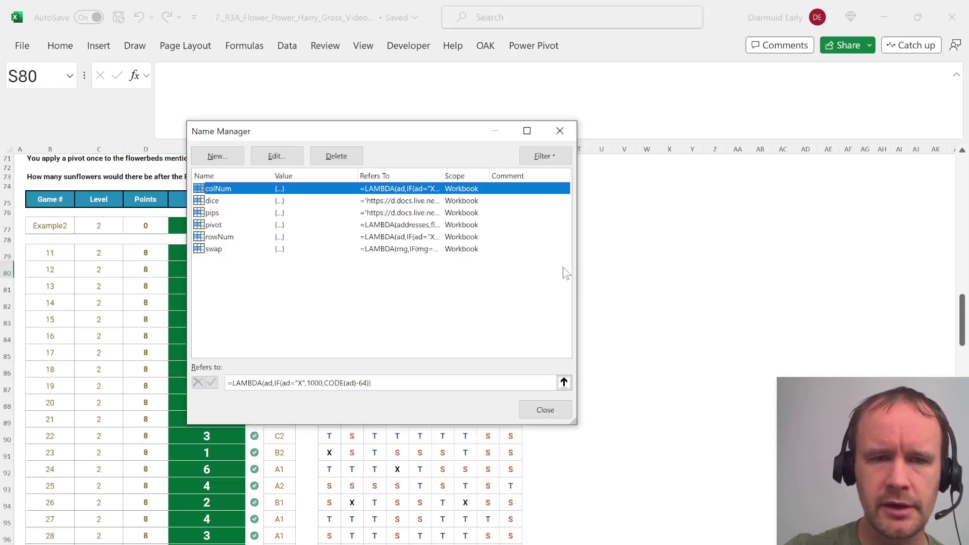
pyautogui.click(251, 201)
pyautogui.keyDown('shift'); pyautogui.click(234, 218); pyautogui.keyUp('shift')
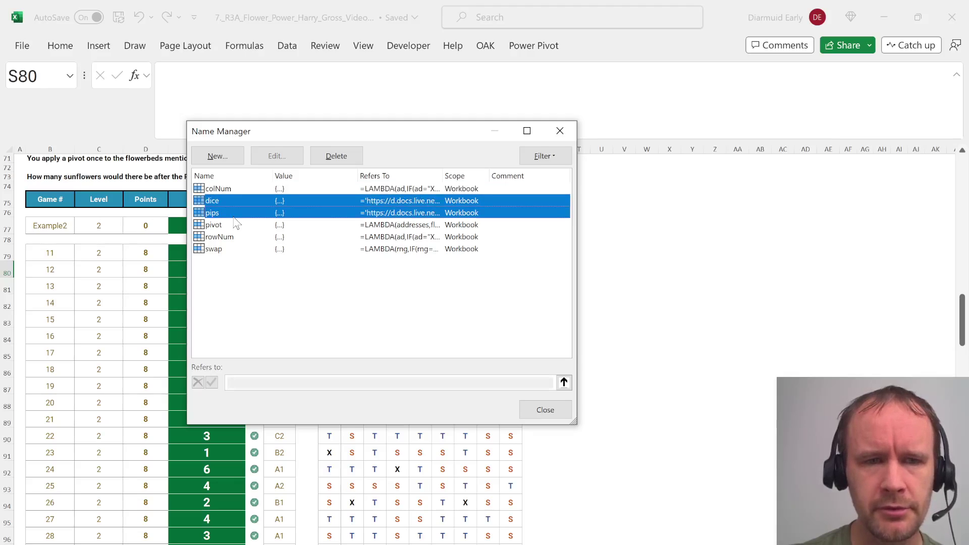
pyautogui.press('Delete')
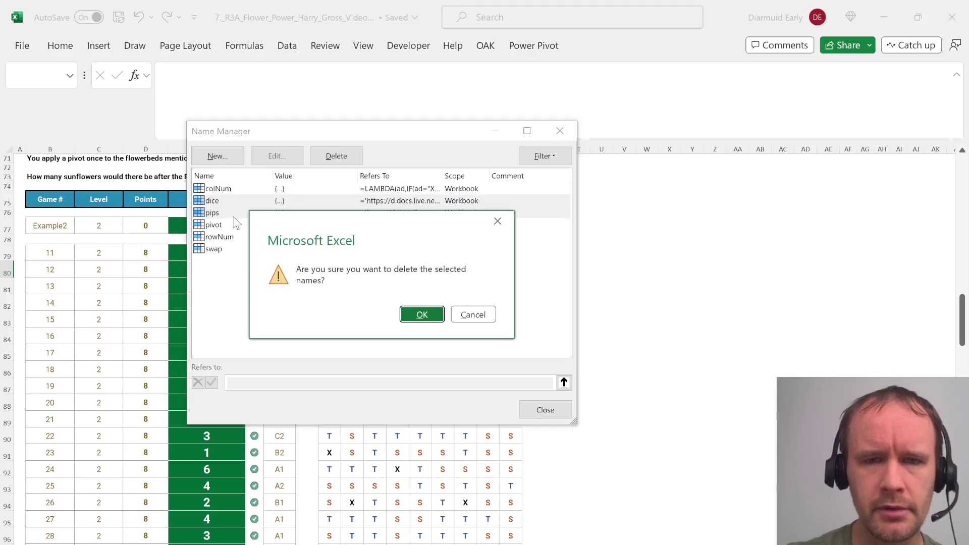
pyautogui.press('Return')
pyautogui.click(229, 190)
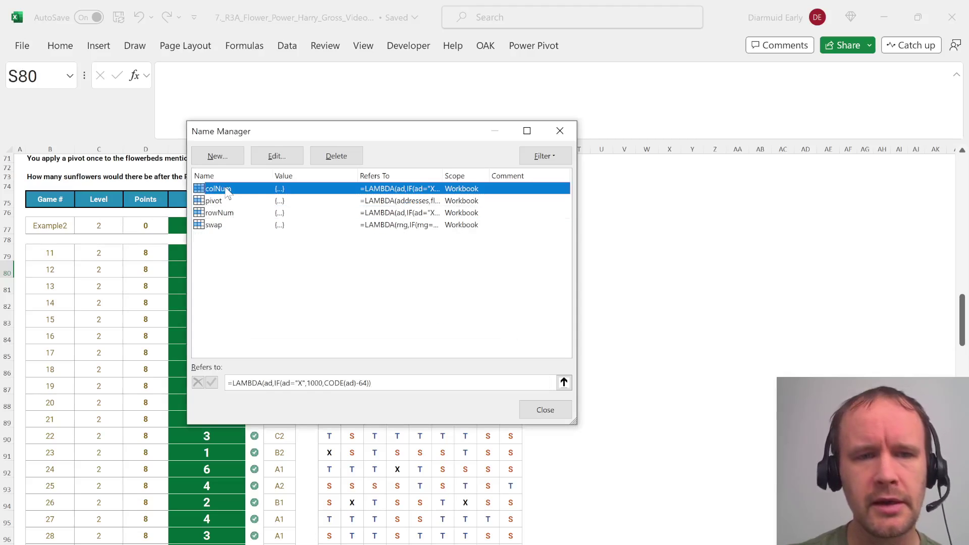
pyautogui.press('Escape')
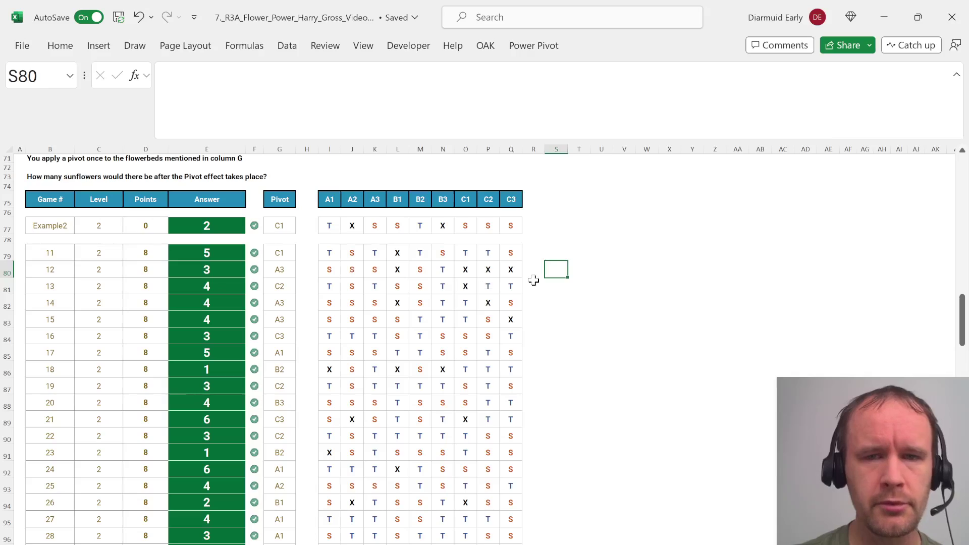
# Test colNum by entering =colNum(I49:Q49) in S49 and selecting the headers I49:Q49
pyautogui.scroll(3, 533, 280)
pyautogui.scroll(8, 533, 280)
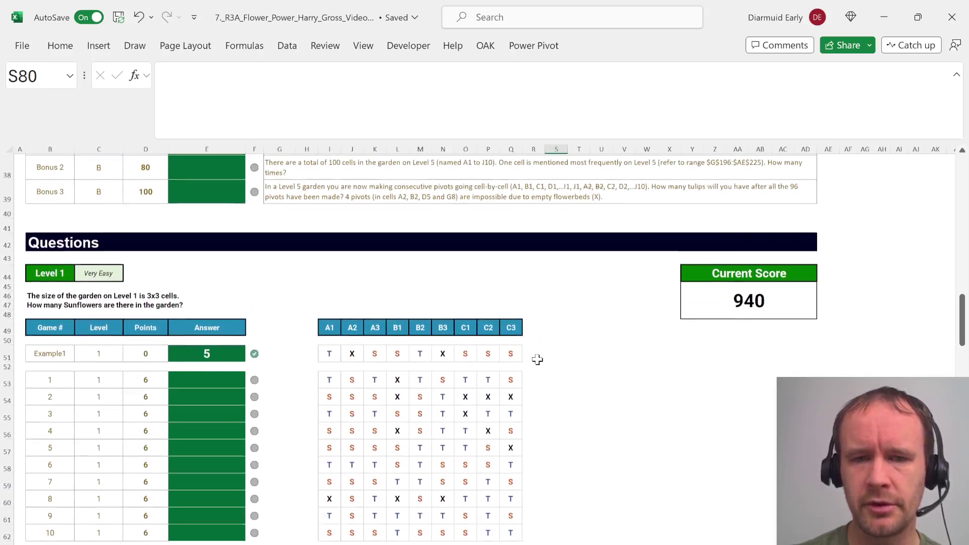
pyautogui.click(549, 328)
pyautogui.write('=col')
pyautogui.press('Tab')
pyautogui.press('Left')
pyautogui.press('Left')
pyautogui.hotkey('ctrl', 'shift', 'Left')
pyautogui.press('Return')
pyautogui.press('Up')
pyautogui.hotkey('ctrl', 'Left')
pyautogui.hotkey('ctrl', 'Left')
pyautogui.hotkey('ctrl', 'shift', 'Right')
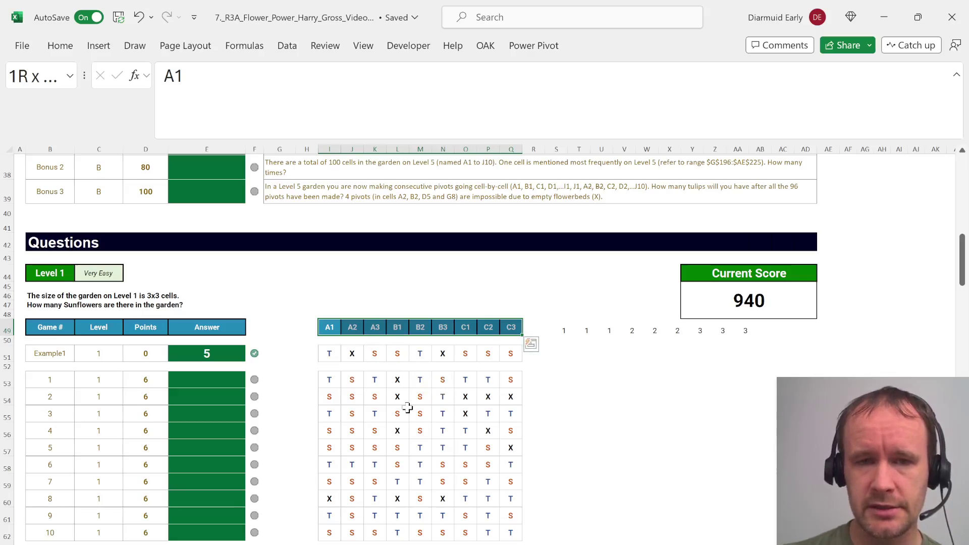
# Select the Level 5 garden map's header row, columns A to J, for comparison
pyautogui.scroll(-20, 403, 404)
pyautogui.scroll(-9, 405, 407)
pyautogui.scroll(10, 404, 404)
pyautogui.hscroll(1, 404, 402)
pyautogui.click(320, 344)
pyautogui.hotkey('ctrl', 'shift', 'Right')
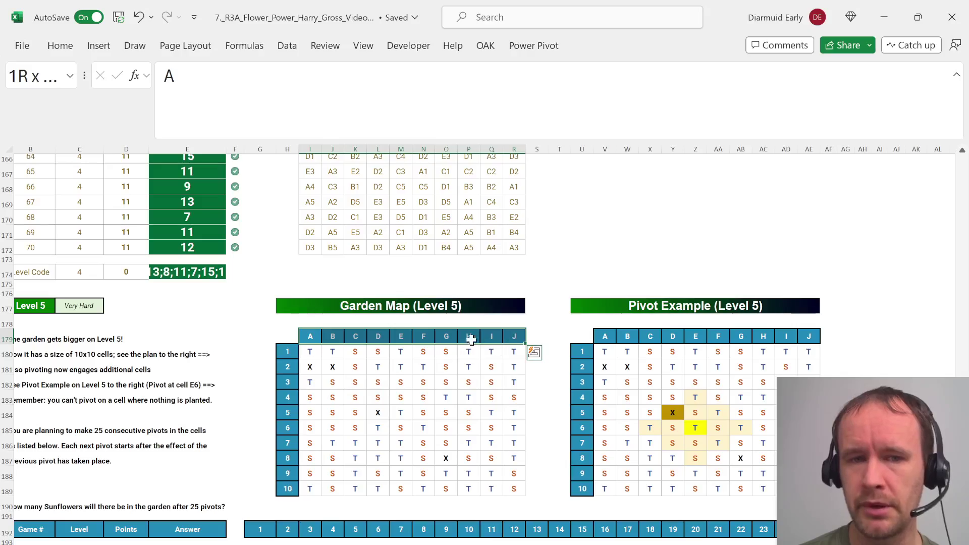
pyautogui.scroll(20, 526, 299)
pyautogui.hscroll(2, 526, 299)
pyautogui.scroll(18, 526, 299)
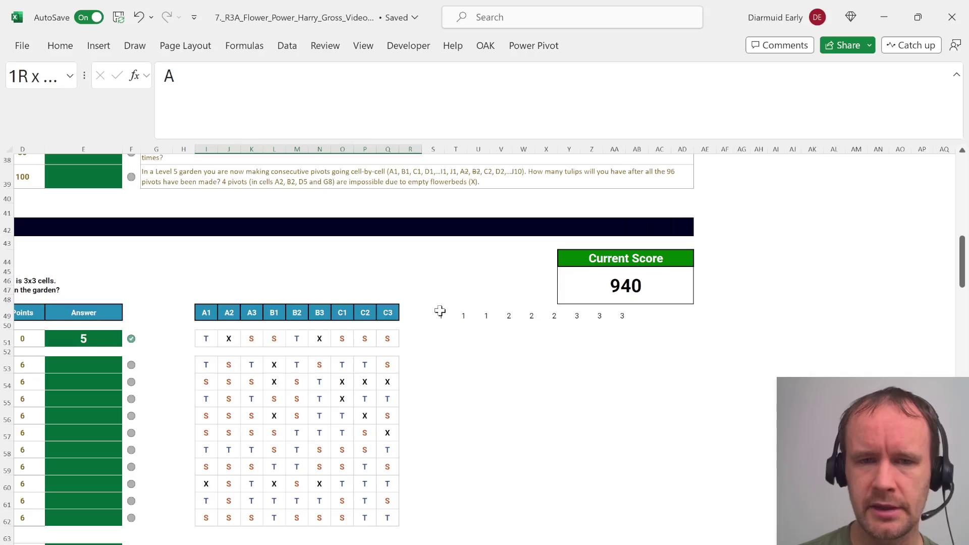
# Show S49's formula, then display colNum's LAMBDA definition in Name Manager
pyautogui.click(437, 313)
pyautogui.click(256, 100)
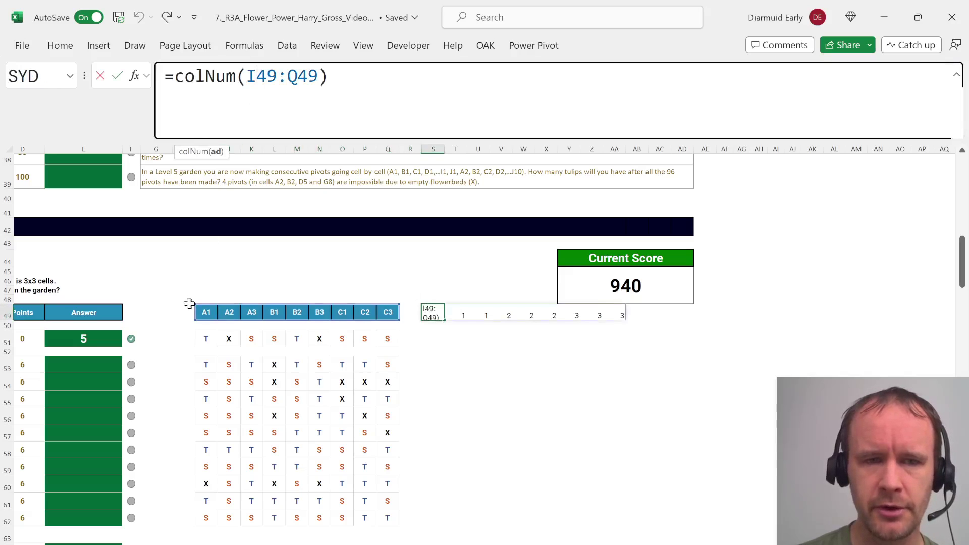
pyautogui.press('Escape')
pyautogui.hotkey('ctrl', 'F3')
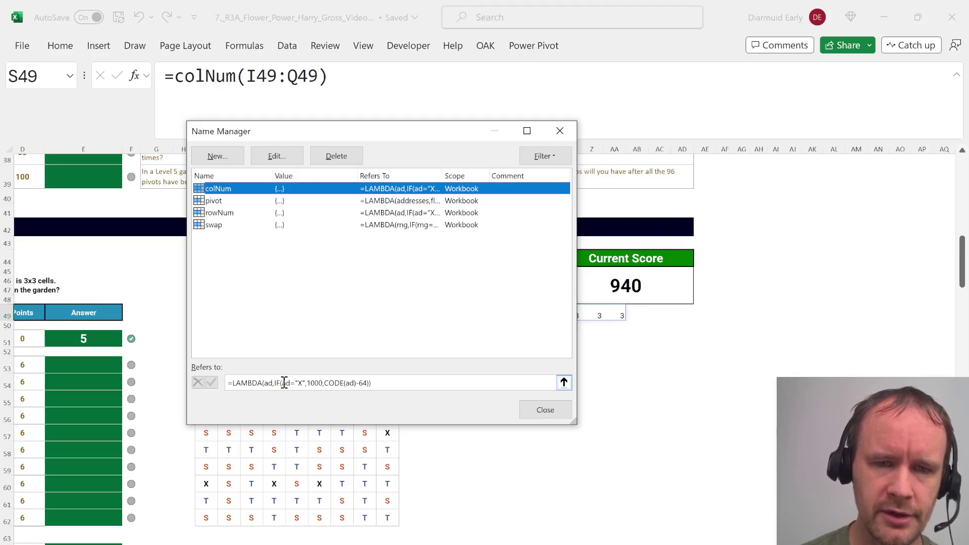
pyautogui.click(308, 383)
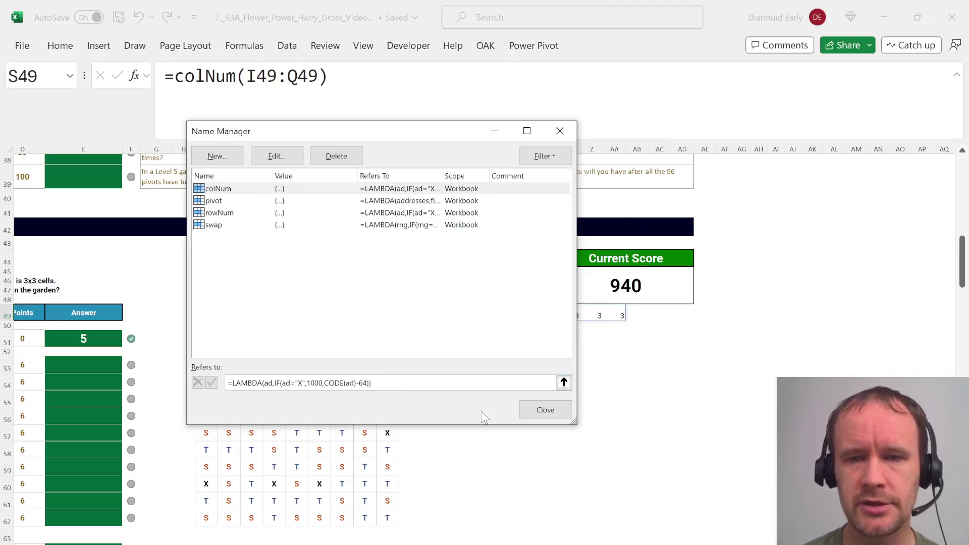
# Close Name Manager and highlight the first three column numbers in row 49
pyautogui.click(543, 409)
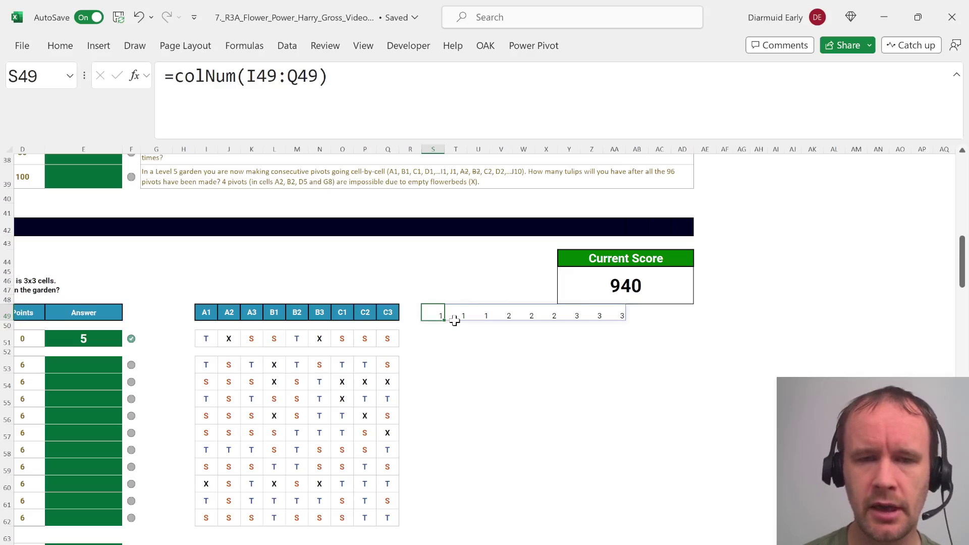
pyautogui.moveTo(441, 314); pyautogui.dragTo(486, 317)
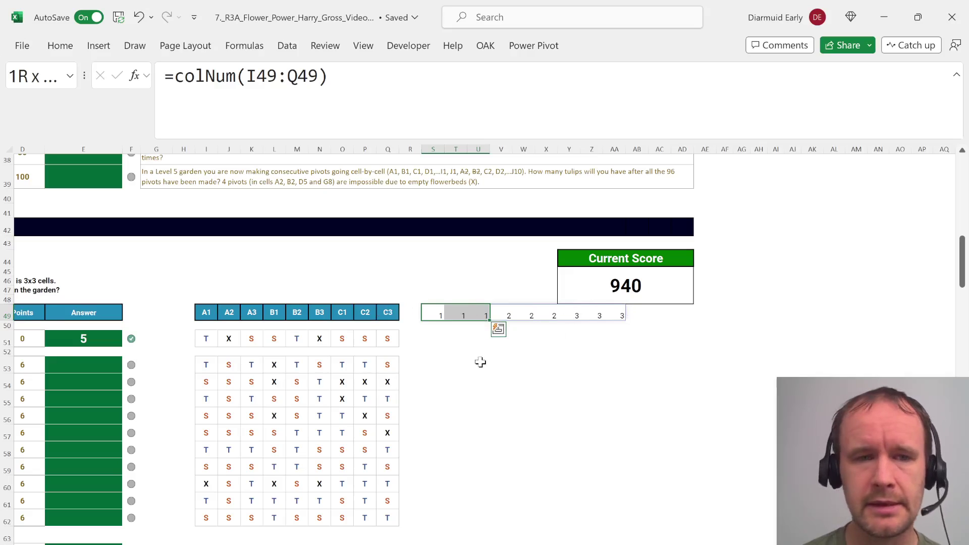
pyautogui.press('Left')
# Enter =rowNum(I49:Q49) in S51, giving 1,2,3 repeating, and show rowNum's LAMBDA definition
pyautogui.press('Down')
pyautogui.press('Down')
pyautogui.press('Right')
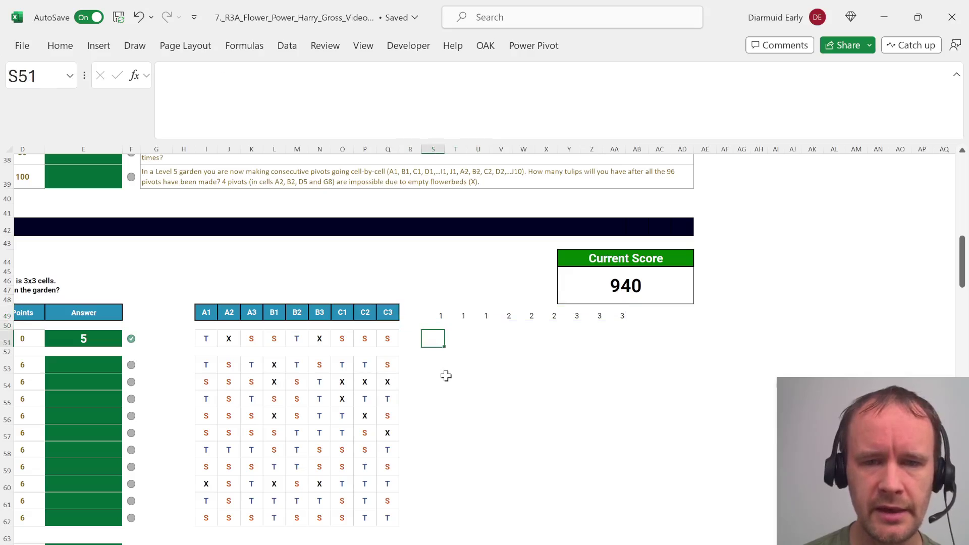
pyautogui.write('=rown')
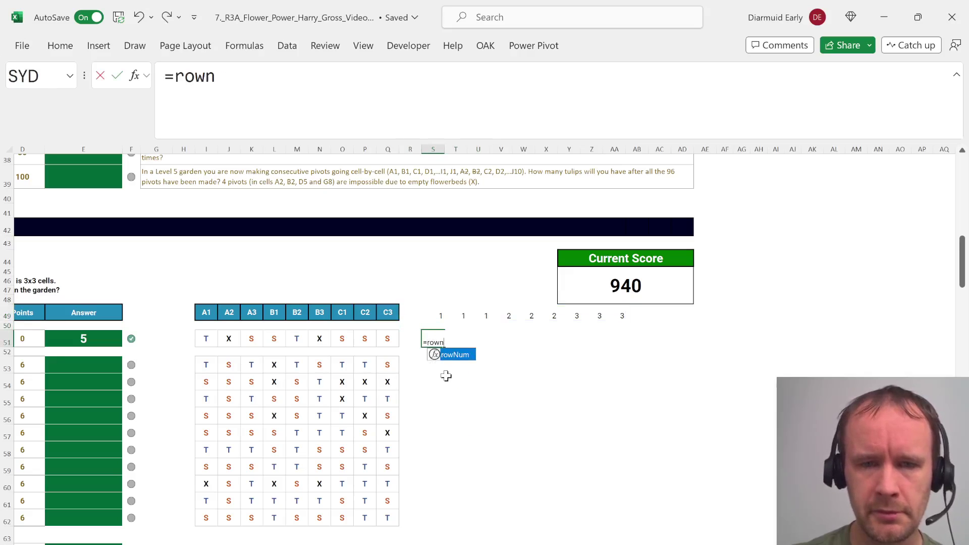
pyautogui.press('Tab')
pyautogui.press('Up')
pyautogui.press('Left')
pyautogui.press('Up')
pyautogui.press('Left')
pyautogui.hotkey('shift', 'Left')
pyautogui.hotkey('shift', 'Left')
pyautogui.hotkey('shift', 'Left')
pyautogui.hotkey('shift', 'Left')
pyautogui.hotkey('shift', 'Left')
pyautogui.hotkey('shift', 'Left')
pyautogui.hotkey('shift', 'Left')
pyautogui.hotkey('shift', 'Left')
pyautogui.press('Return')
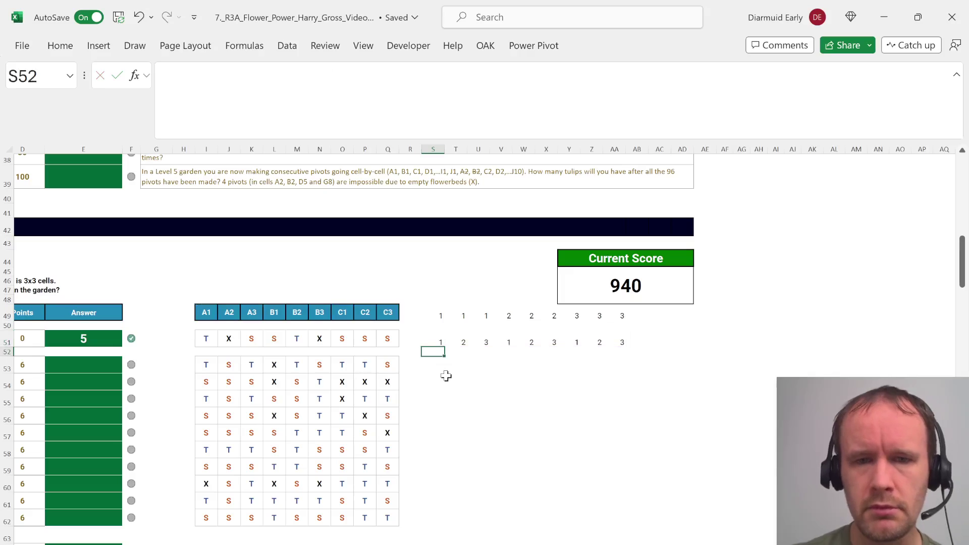
pyautogui.press('Up')
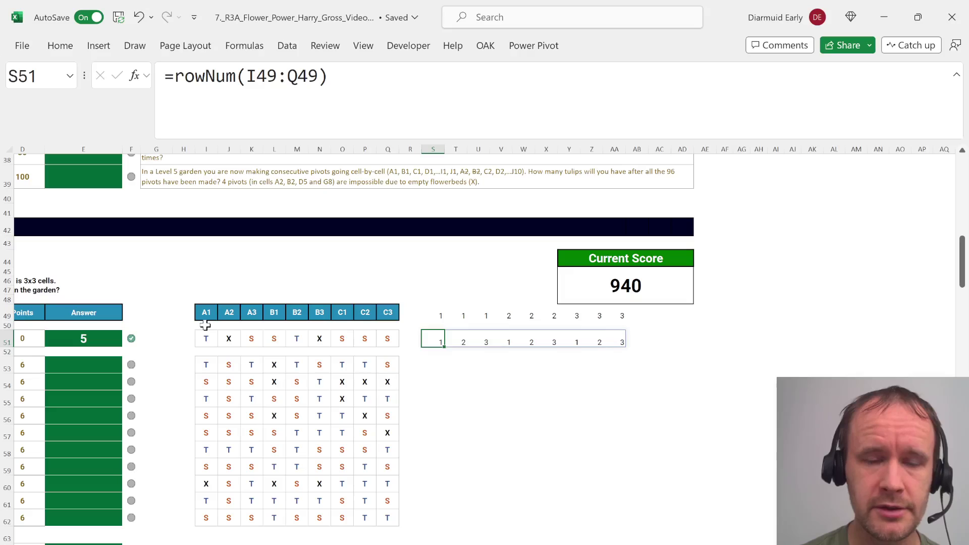
pyautogui.hotkey('ctrl', 'F3')
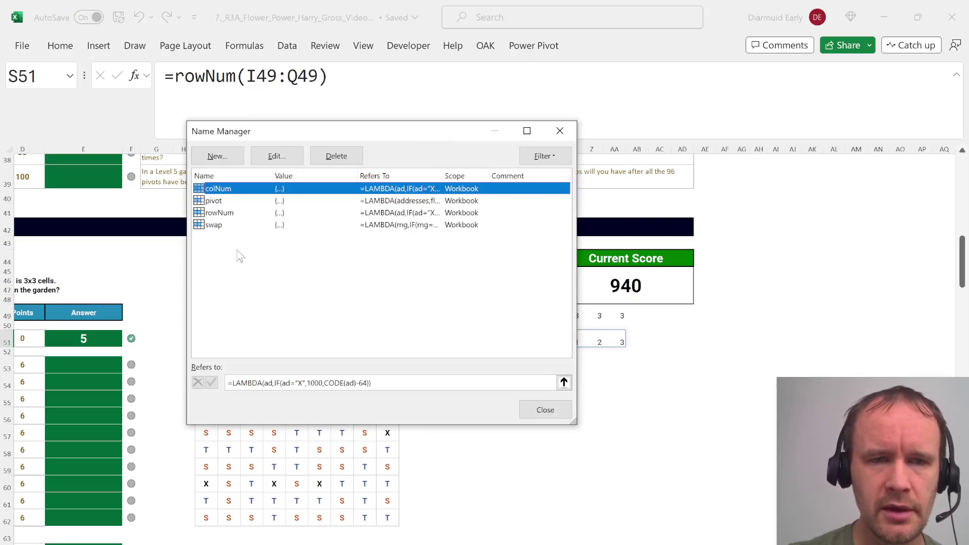
pyautogui.click(225, 213)
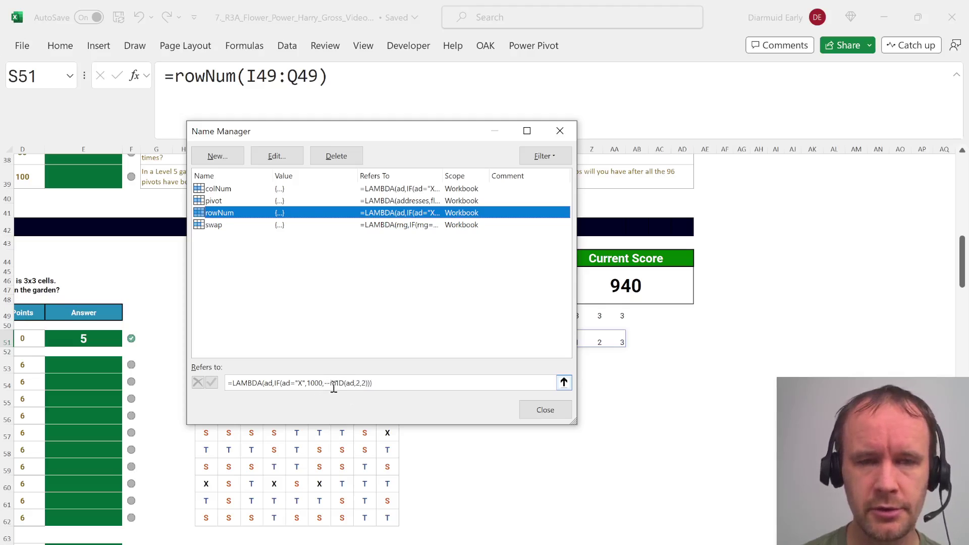
# Enter =swap(I53:Q53) in S53 to flip game 1's tulips and sunflowers
pyautogui.press('Escape')
pyautogui.press('Down')
pyautogui.press('Down')
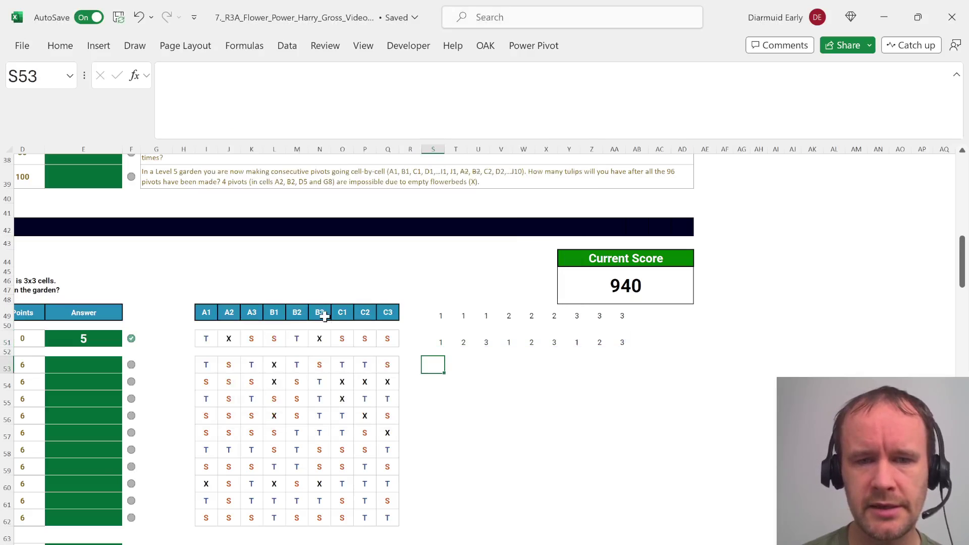
pyautogui.press('Up')
pyautogui.press('Down')
pyautogui.write('=swa')
pyautogui.press('Tab')
pyautogui.press('Left')
pyautogui.press('Left')
pyautogui.hotkey('ctrl', 'shift', 'Left')
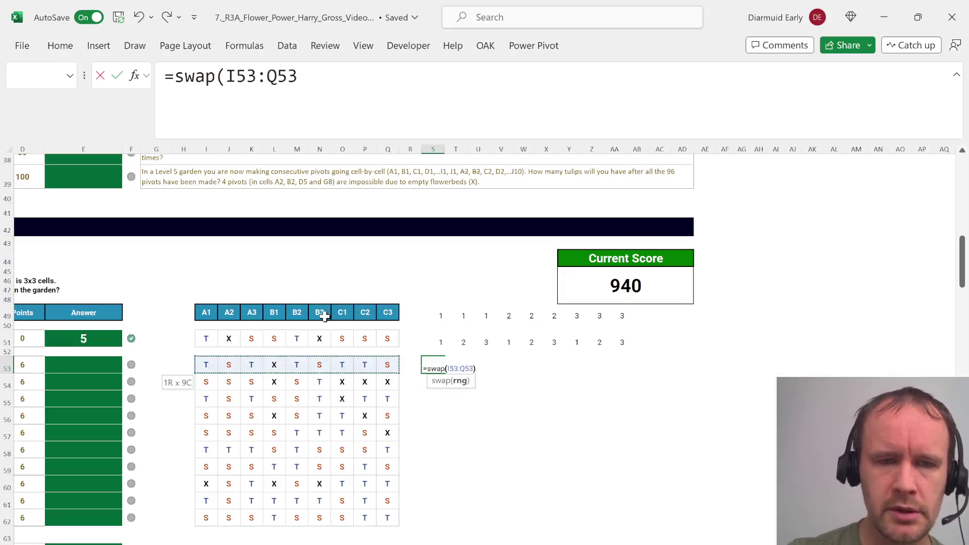
pyautogui.write(')')
pyautogui.hotkey('ctrl', 'Return')
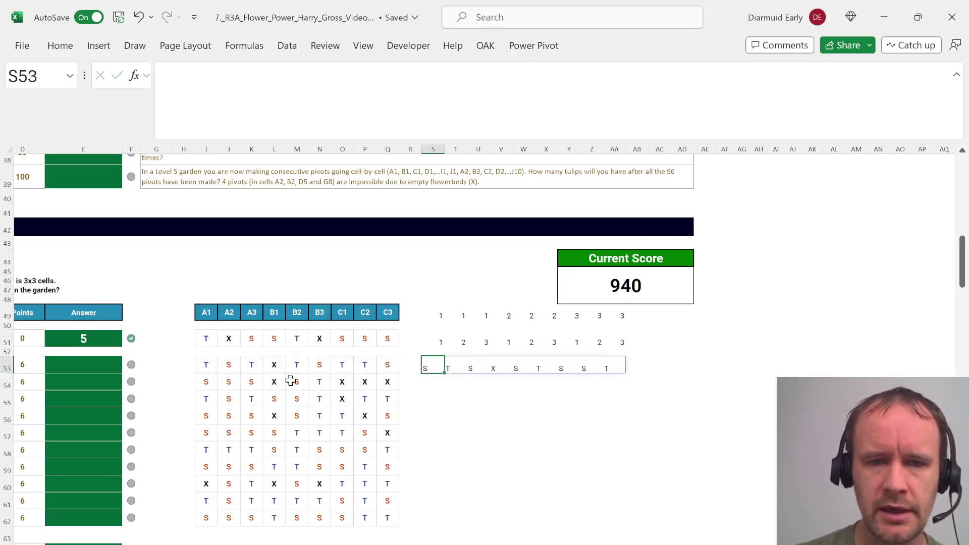
# Copy game 1's original flowers I53:Q53 and paste them as values into S54
pyautogui.click(208, 367)
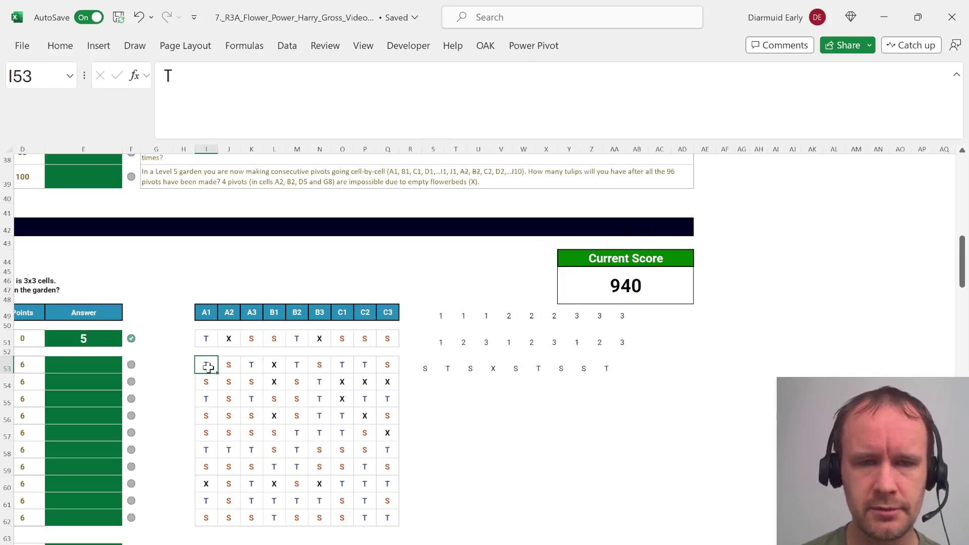
pyautogui.hotkey('ctrl', 'shift', 'Right')
pyautogui.hotkey('ctrl', 'c')
pyautogui.hotkey('ctrl', 'Right')
pyautogui.hotkey('ctrl', 'Right')
pyautogui.press('Down')
pyautogui.hotkey('alt', 'h')
pyautogui.press('v')
pyautogui.press('s')
pyautogui.press('t')
pyautogui.press('Return')
pyautogui.press('Up')
# Compare the swapped row 53 with the original row 54 cell by cell
pyautogui.hotkey('shift', 'Down')
pyautogui.hotkey('shift', 'Up')
pyautogui.press('Right')
pyautogui.hotkey('shift', 'Down')
pyautogui.press('Right')
pyautogui.press('Right')
pyautogui.hotkey('shift', 'Down')
pyautogui.press('Right')
pyautogui.hotkey('shift', 'Down')
pyautogui.press('Right')
pyautogui.press('Right')
pyautogui.hotkey('ctrl', 'Left')
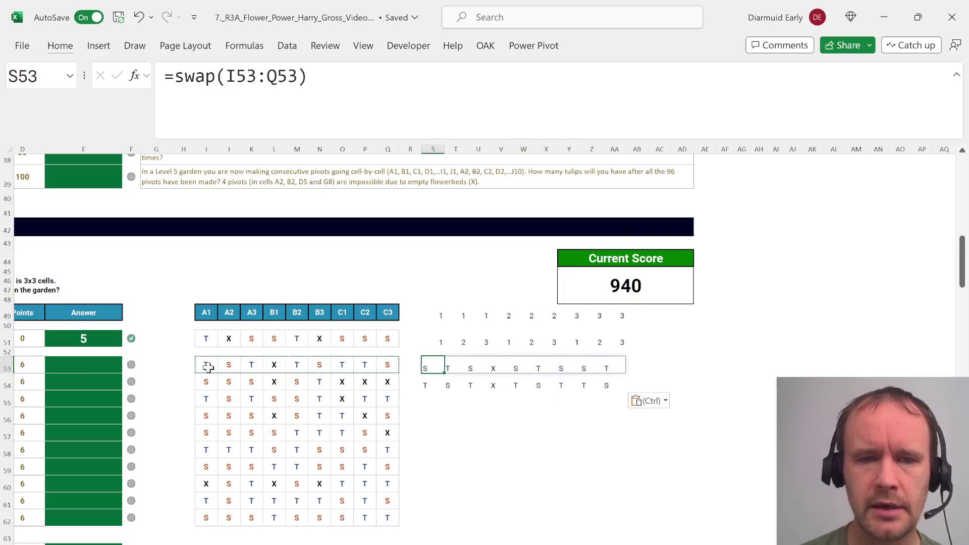
# View swap's LAMBDA definition in Name Manager, then select the swapped row S53:AA53
pyautogui.hotkey('ctrl', 'F3')
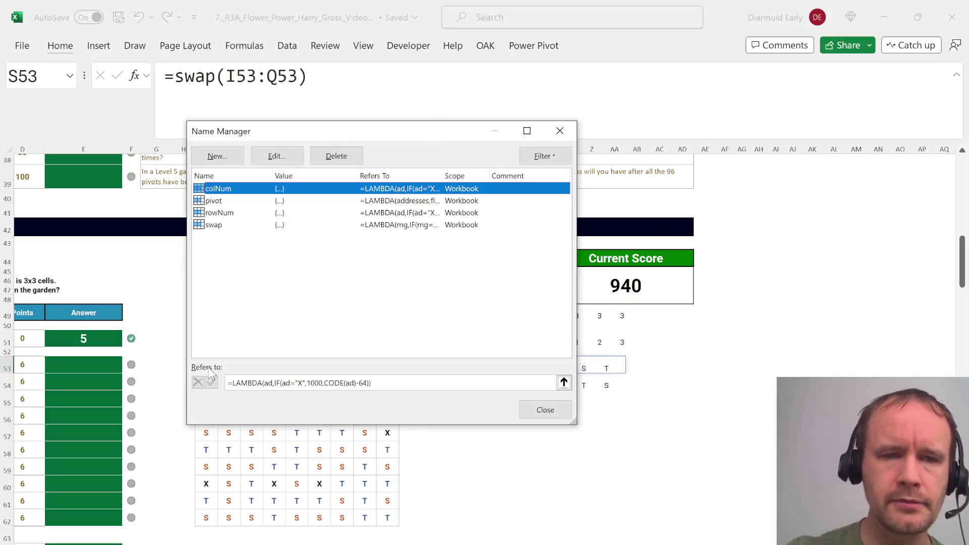
pyautogui.click(222, 227)
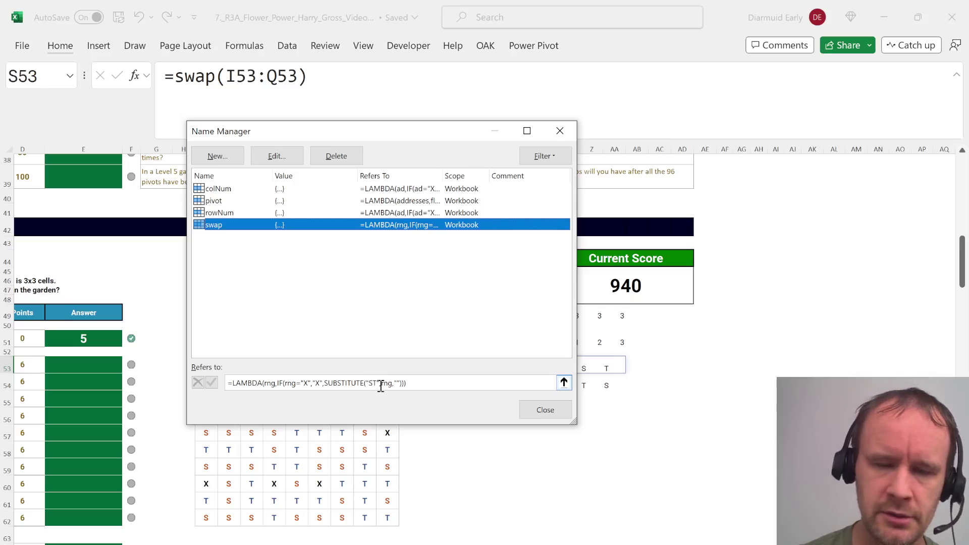
pyautogui.click(544, 409)
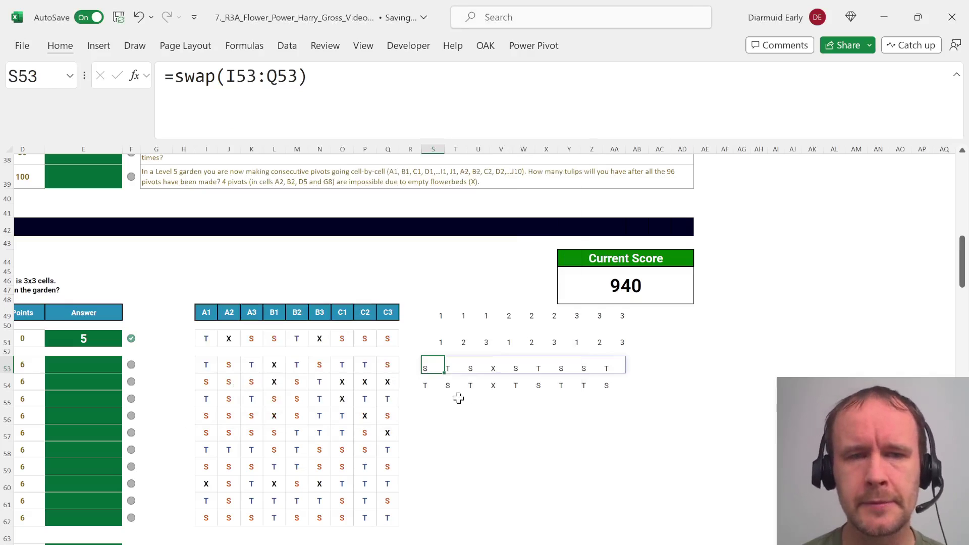
pyautogui.hotkey('ctrl', 'shift', 'Right')
pyautogui.press('Down')
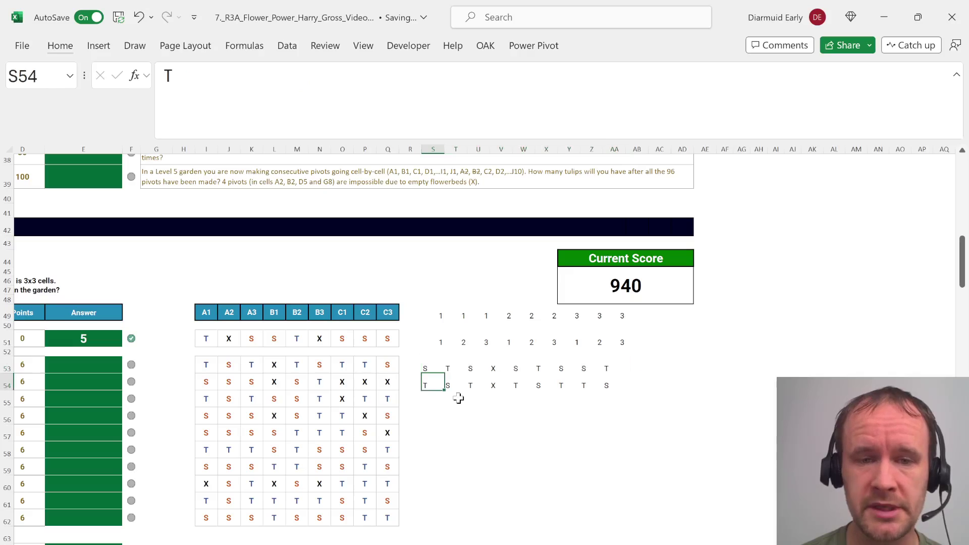
pyautogui.press('Down')
pyautogui.hotkey('ctrl', 'F3')
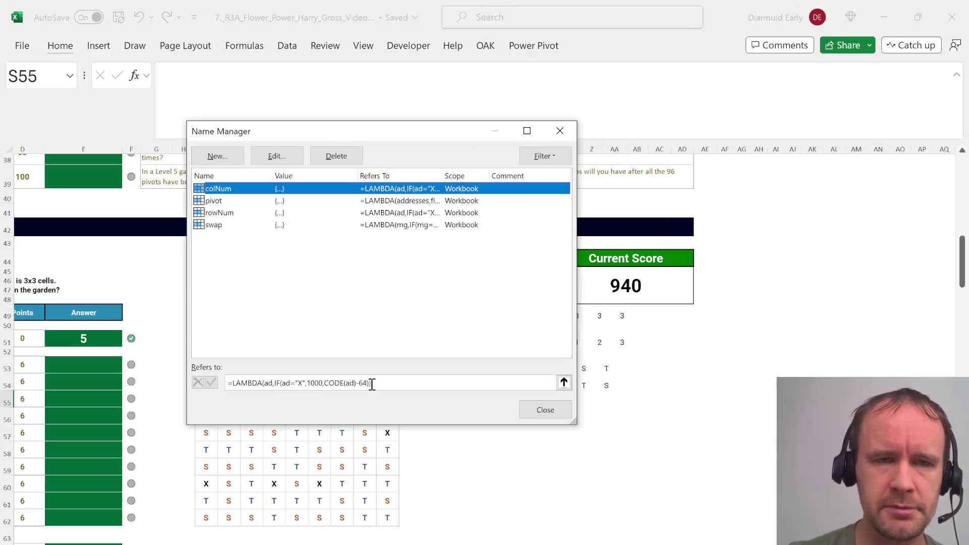
pyautogui.click(225, 200)
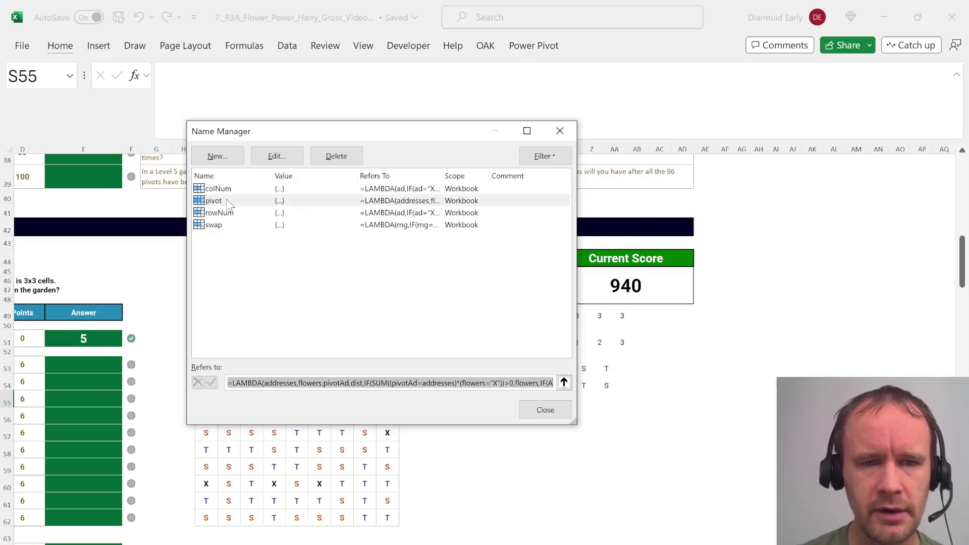
pyautogui.press('Escape')
pyautogui.press('Down')
pyautogui.click(298, 83)
pyautogui.hotkey('ctrl', 'v')
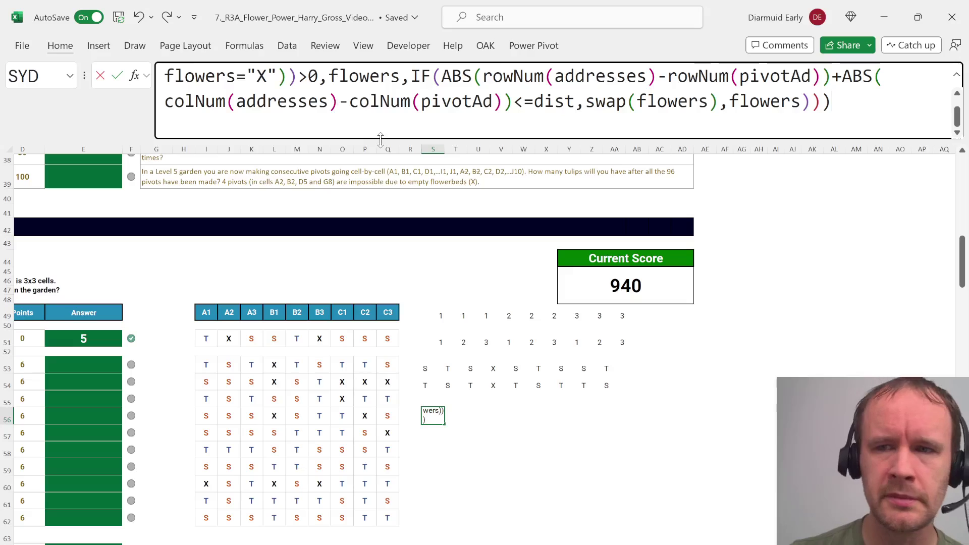
pyautogui.moveTo(422, 138); pyautogui.dragTo(422, 214)
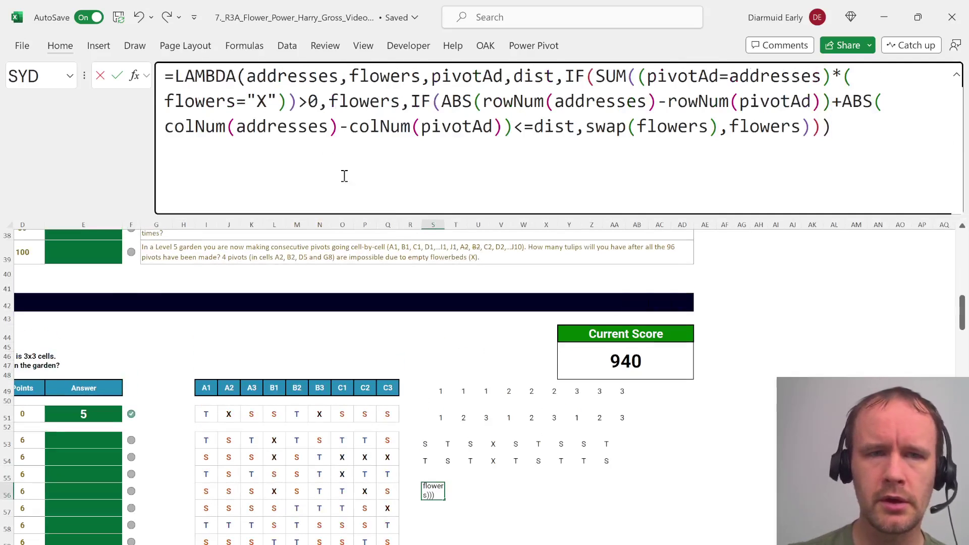
pyautogui.click(299, 83)
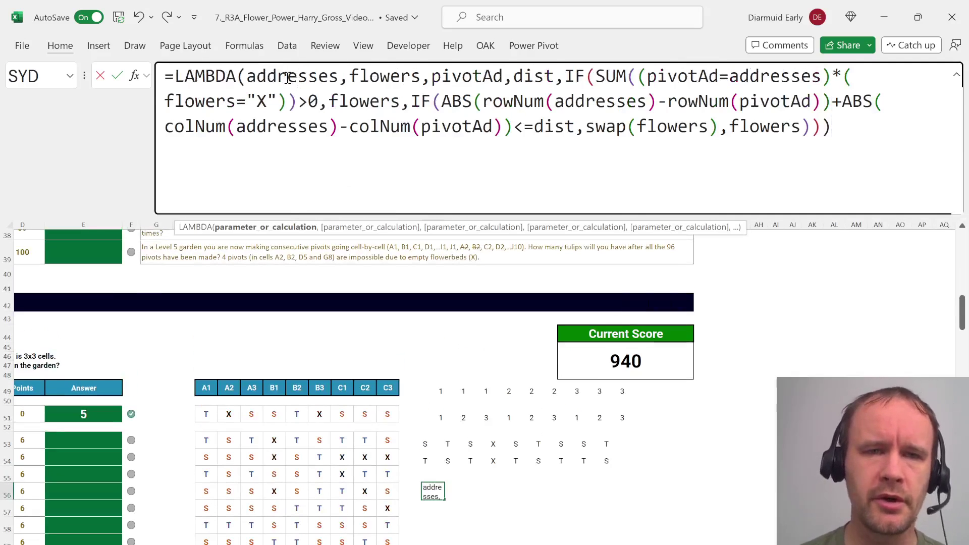
pyautogui.doubleClick(275, 76)
pyautogui.doubleClick(379, 77)
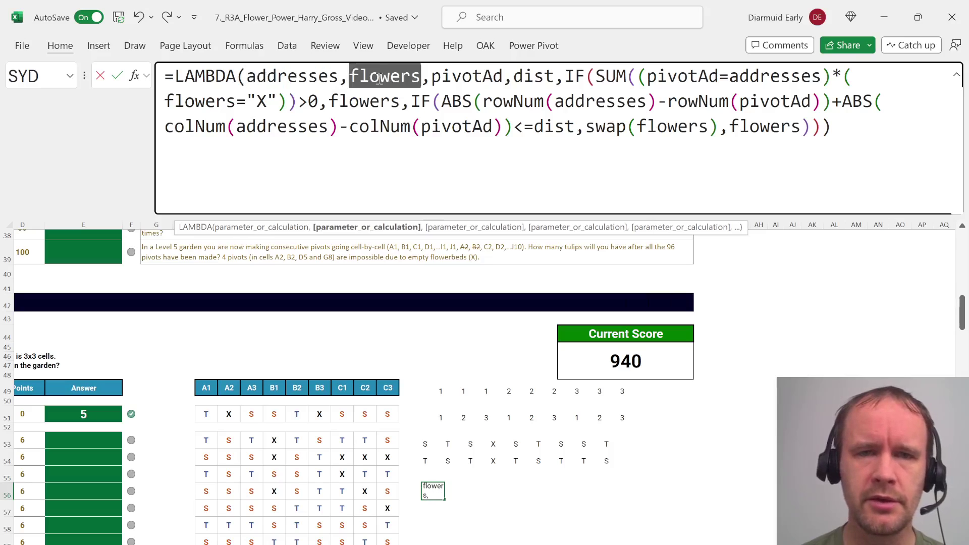
pyautogui.doubleClick(469, 77)
pyautogui.doubleClick(536, 76)
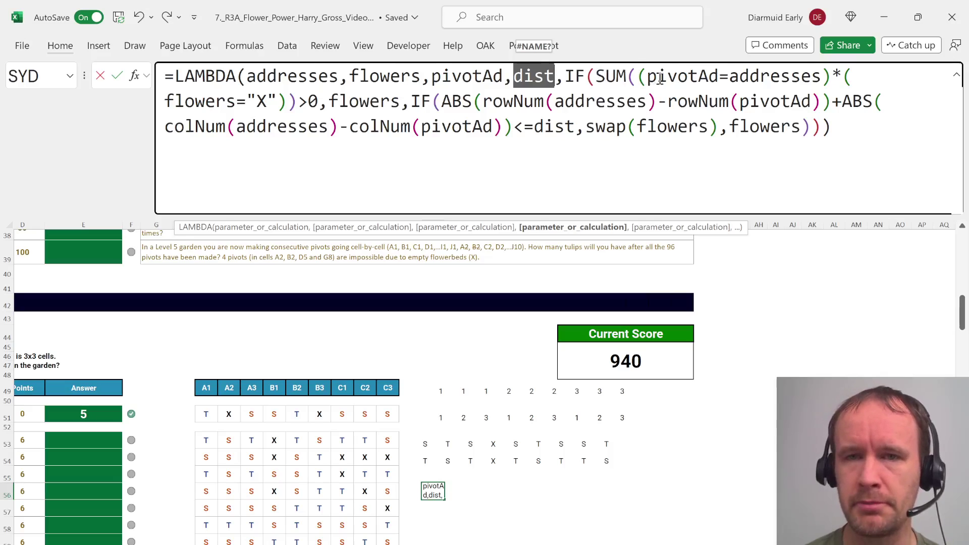
pyautogui.moveTo(648, 78); pyautogui.dragTo(822, 78)
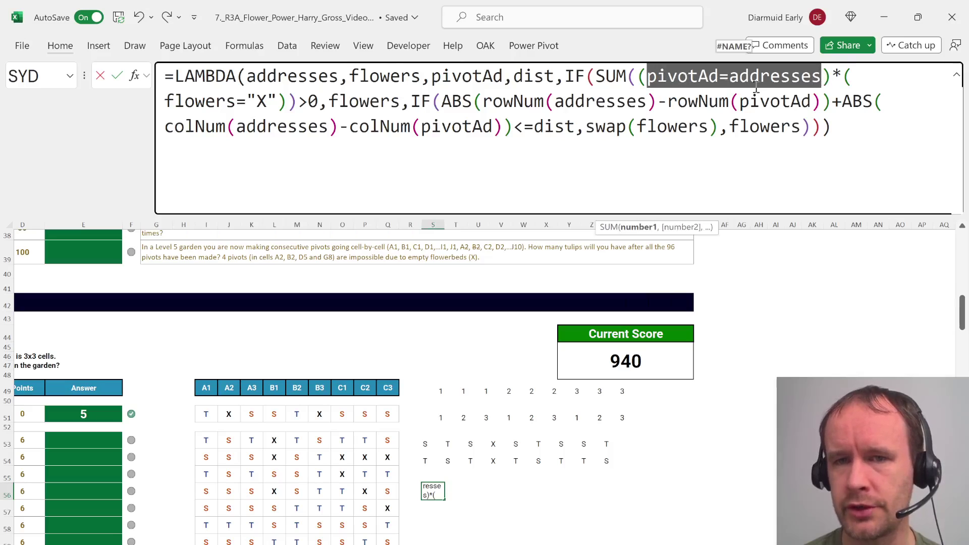
pyautogui.moveTo(162, 100); pyautogui.dragTo(279, 106)
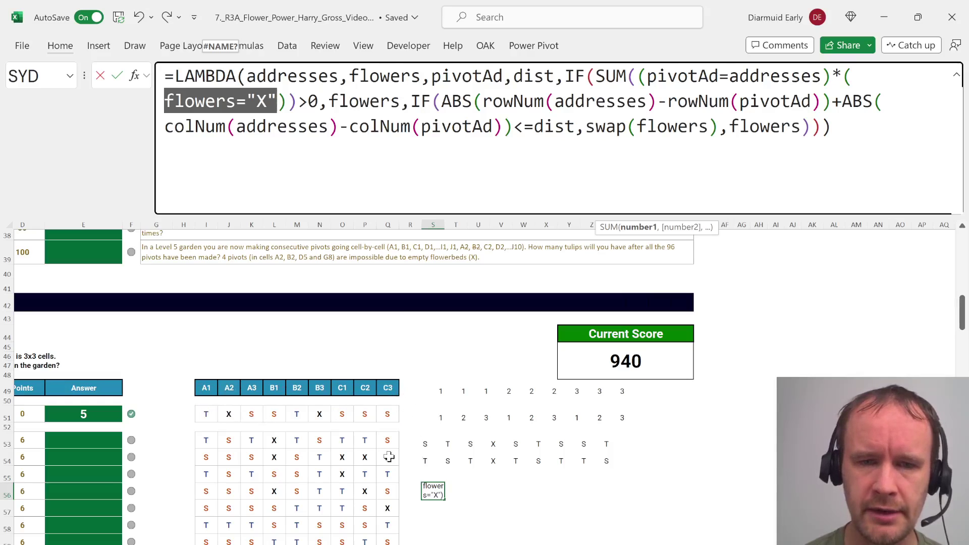
pyautogui.scroll(-20, 388, 457)
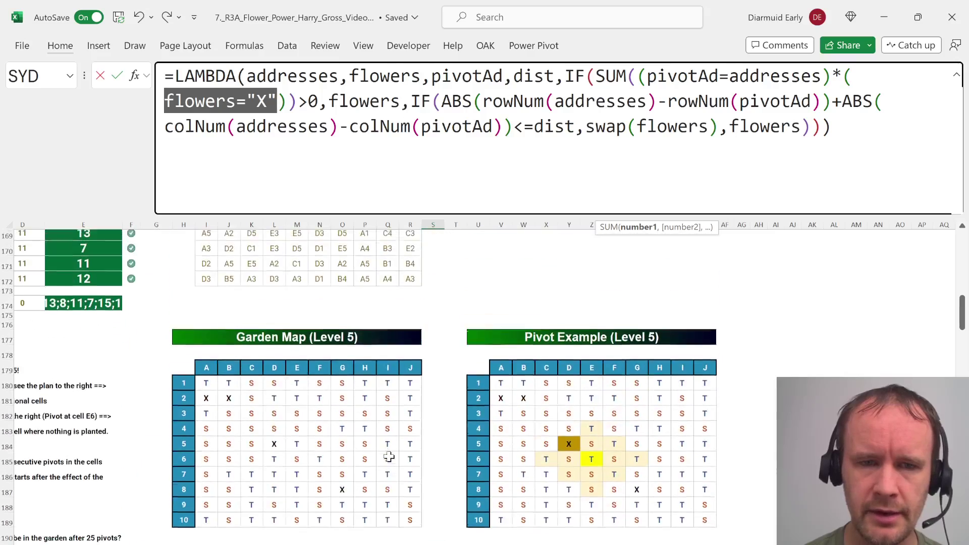
pyautogui.scroll(1, 389, 456)
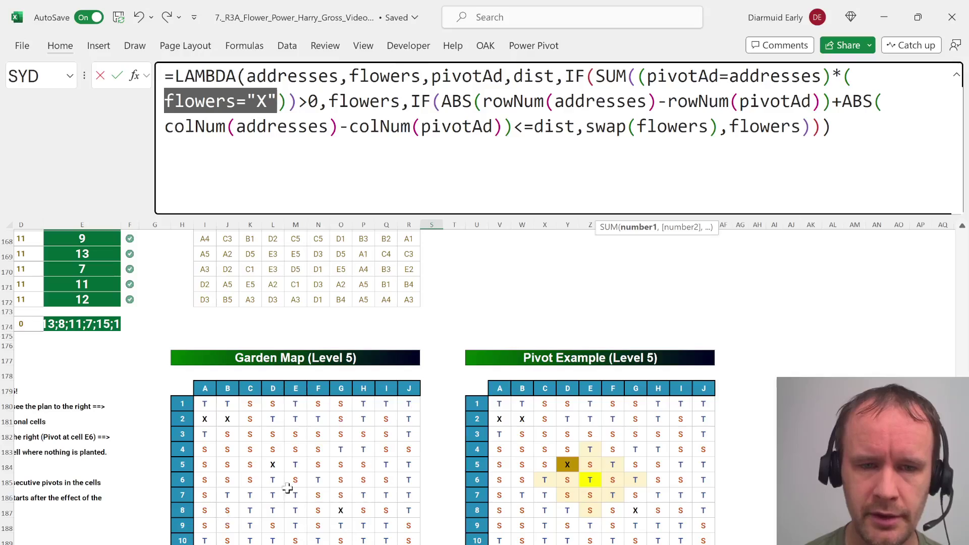
pyautogui.scroll(20, 355, 303)
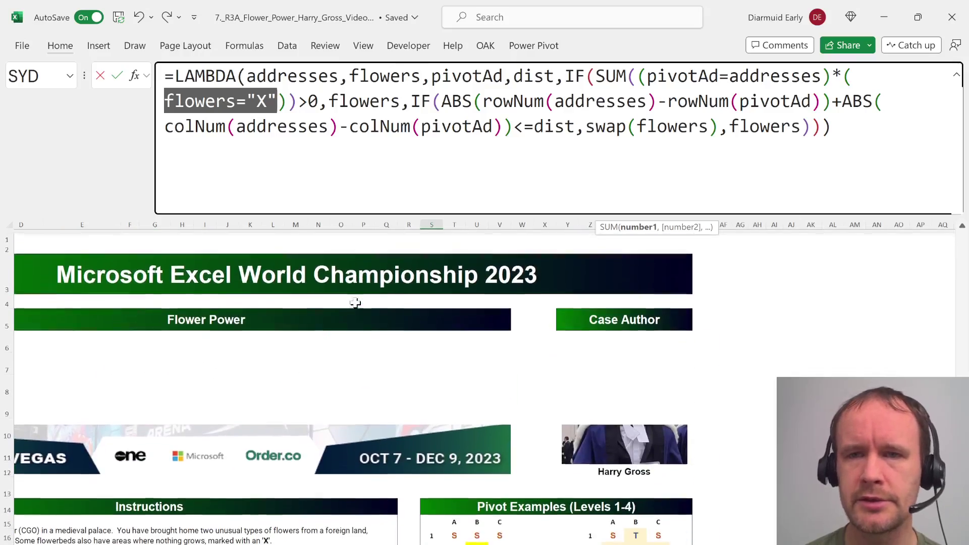
pyautogui.scroll(-10, 355, 303)
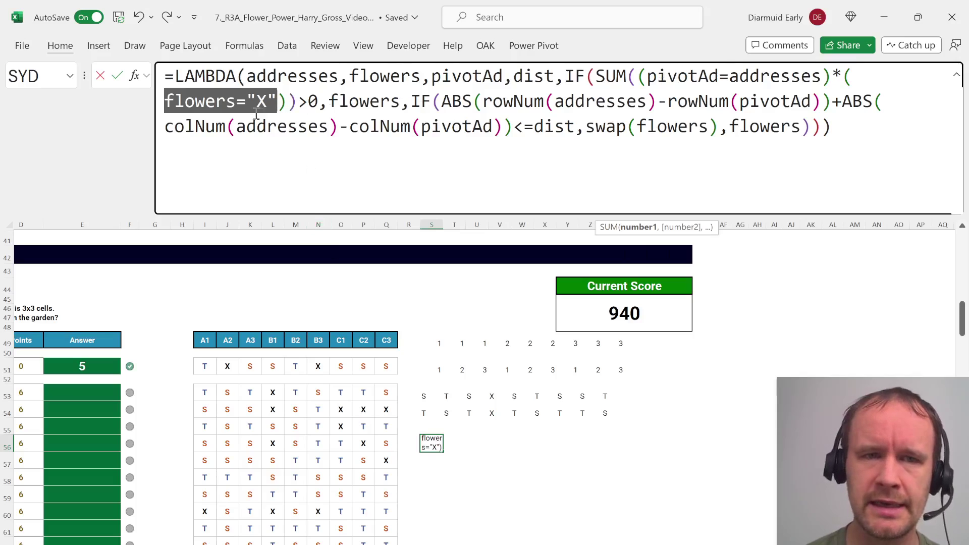
pyautogui.doubleClick(343, 101)
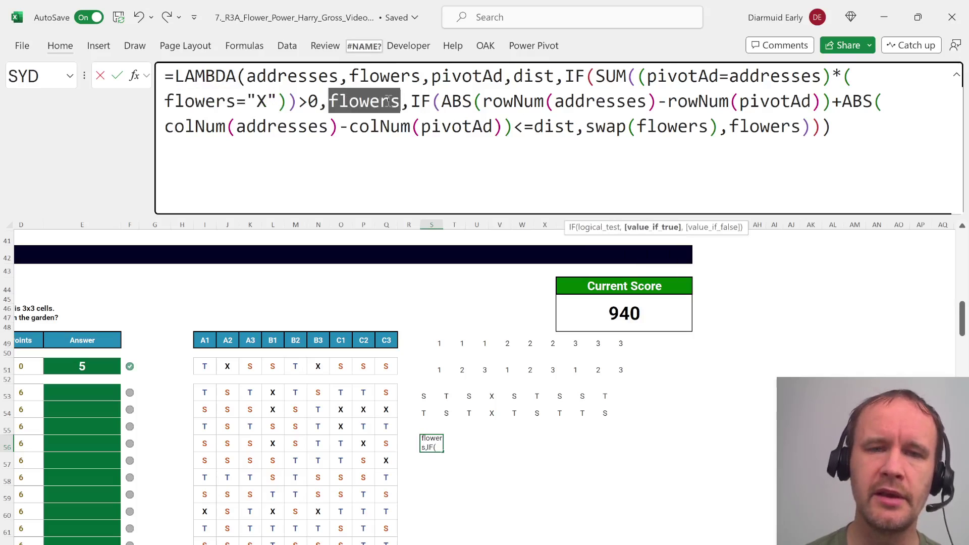
# Highlight the rowNum(addresses) and rowNum(pivotAd) parts of the pivot formula's distance check
pyautogui.click(417, 101)
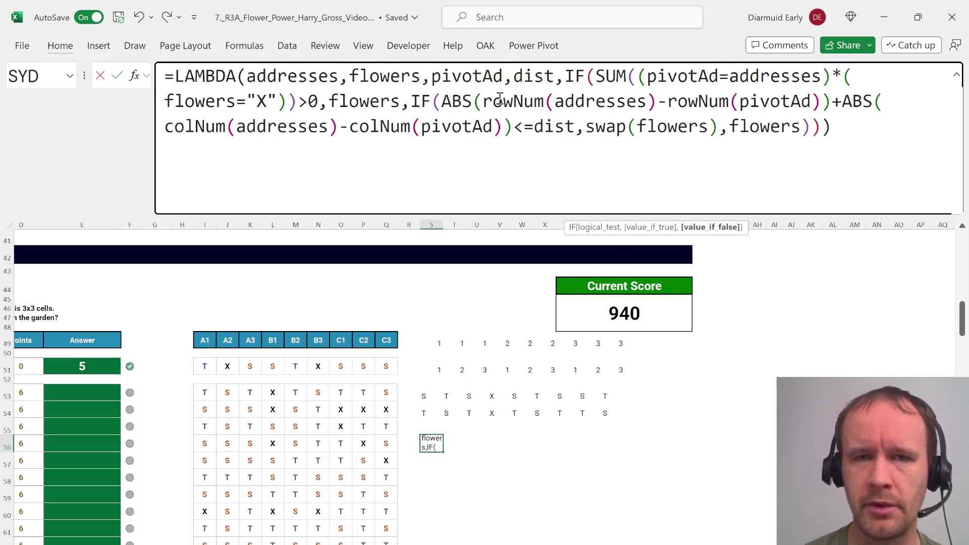
pyautogui.moveTo(483, 101); pyautogui.dragTo(658, 108)
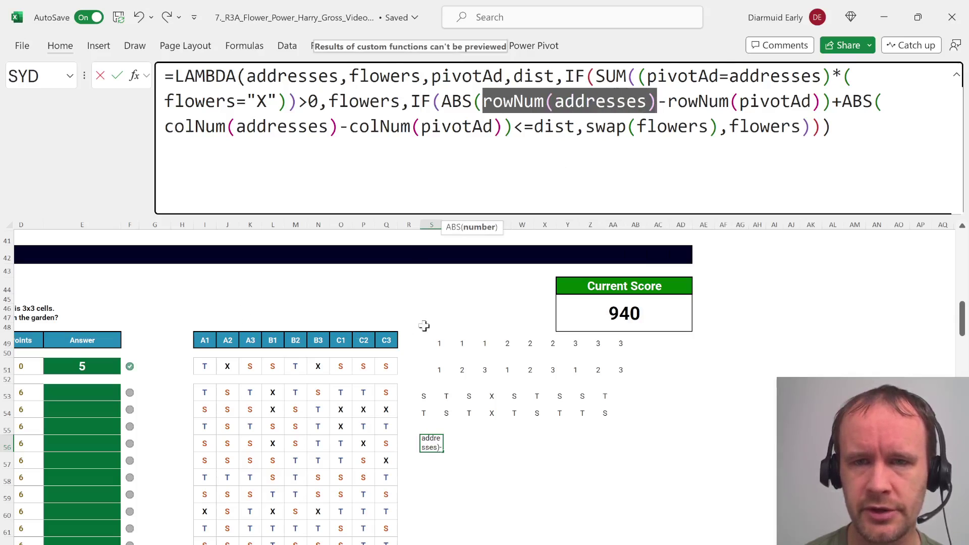
pyautogui.moveTo(667, 101); pyautogui.dragTo(821, 102)
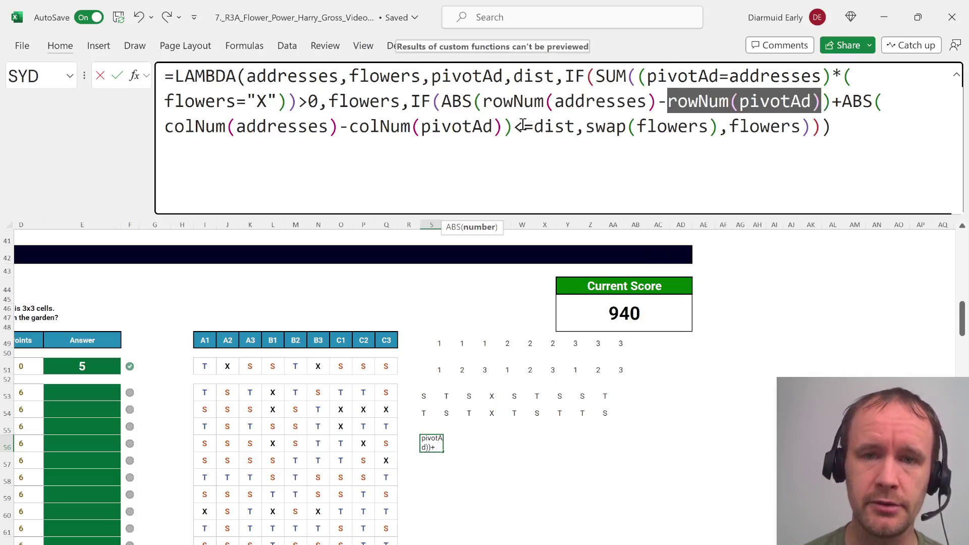
pyautogui.scroll(9, 502, 285)
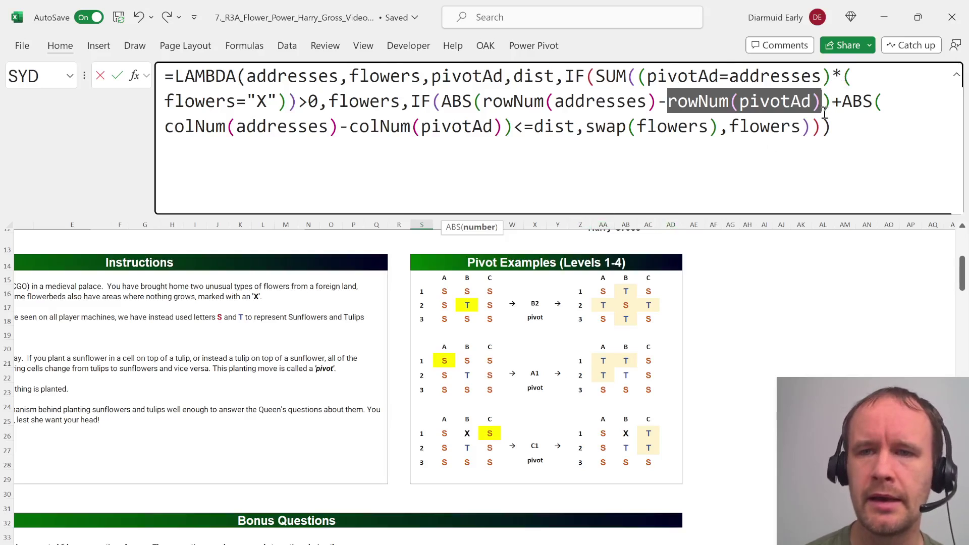
# Highlight the dist threshold and swap(flowers) result, then cancel the edit leaving S56 empty
pyautogui.click(839, 102)
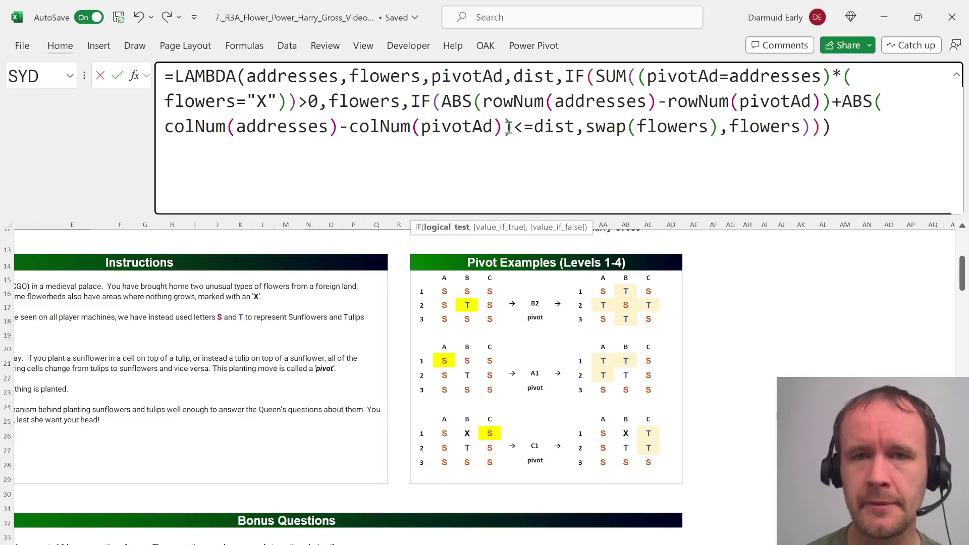
pyautogui.moveTo(535, 126); pyautogui.dragTo(576, 127)
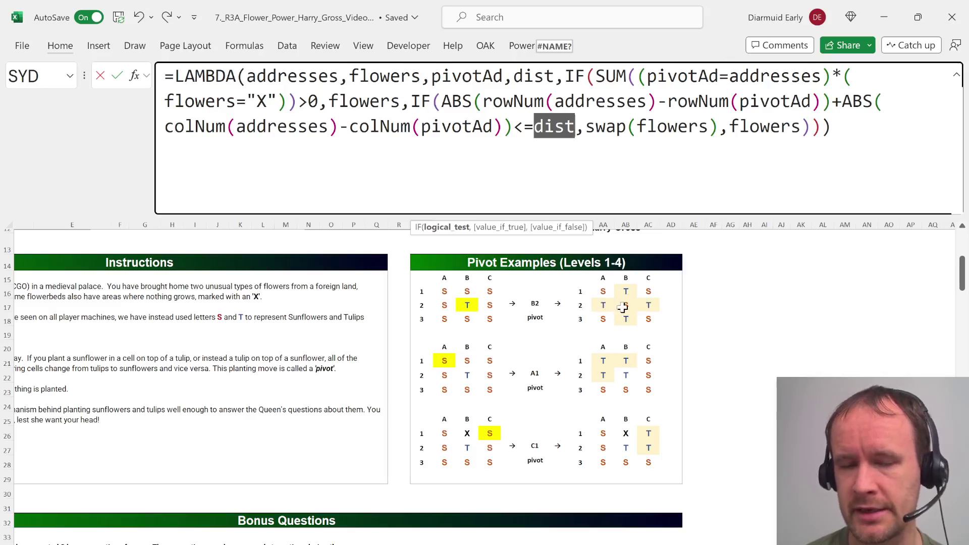
pyautogui.scroll(-3, 604, 365)
pyautogui.scroll(-20, 603, 365)
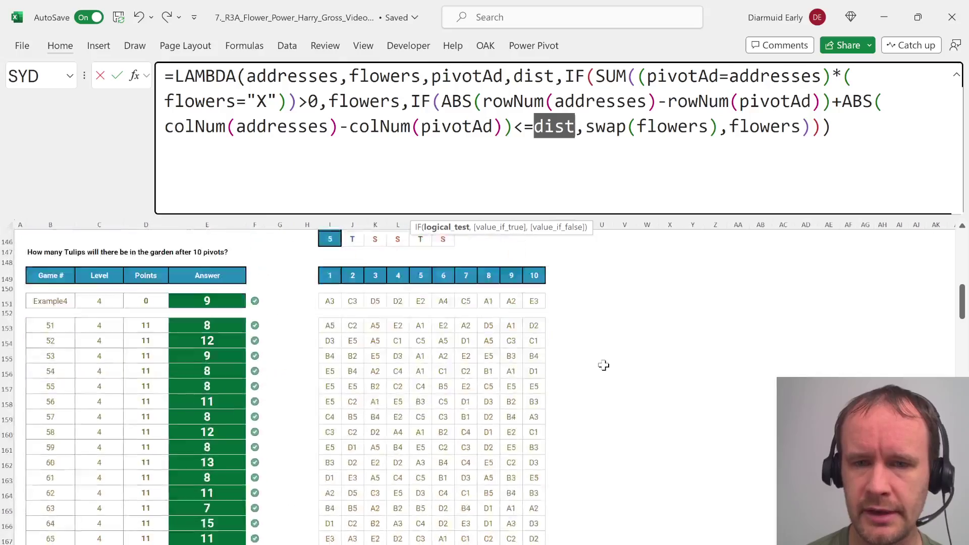
pyautogui.scroll(3, 604, 365)
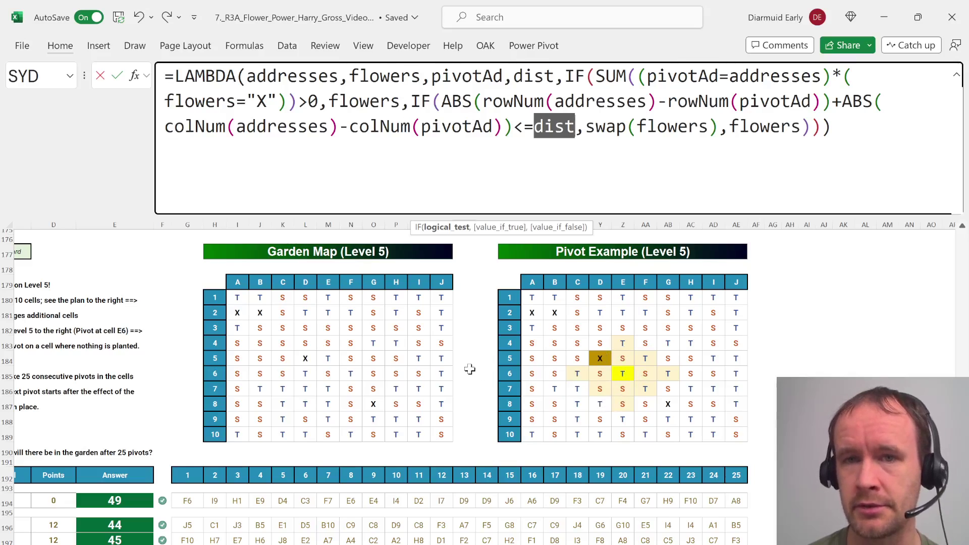
pyautogui.scroll(20, 469, 370)
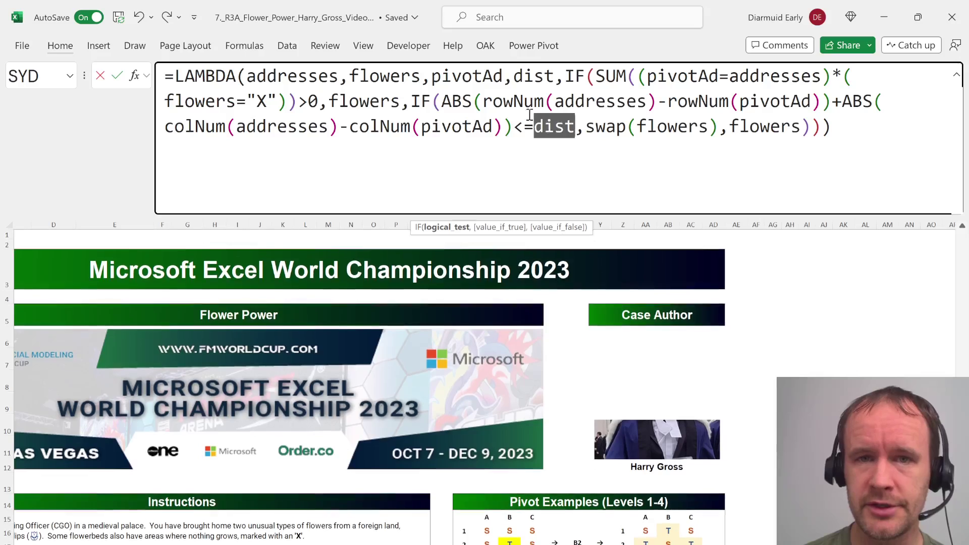
pyautogui.moveTo(587, 130); pyautogui.dragTo(718, 127)
pyautogui.scroll(-12, 628, 378)
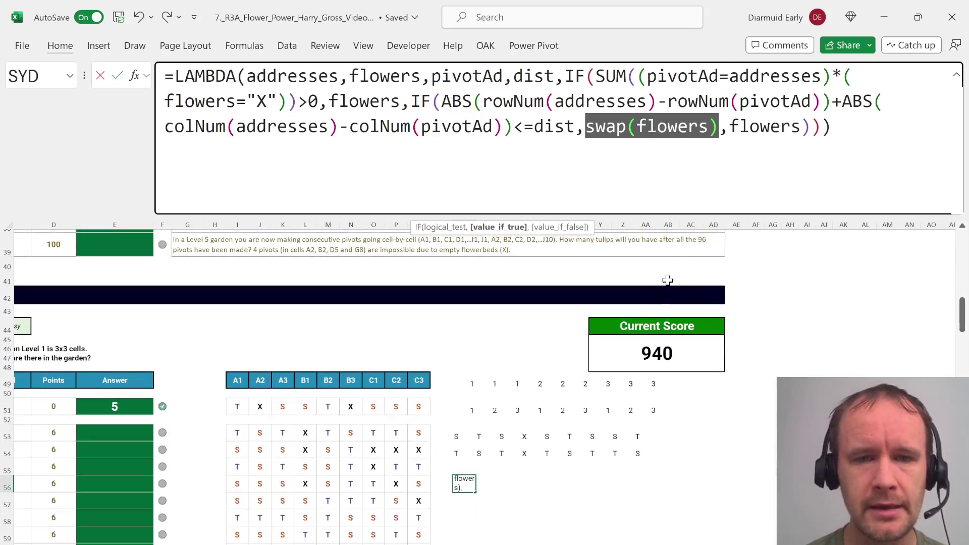
pyautogui.press('Escape')
# Copy the full REDUCE formula from cell E203
pyautogui.scroll(-15, 425, 498)
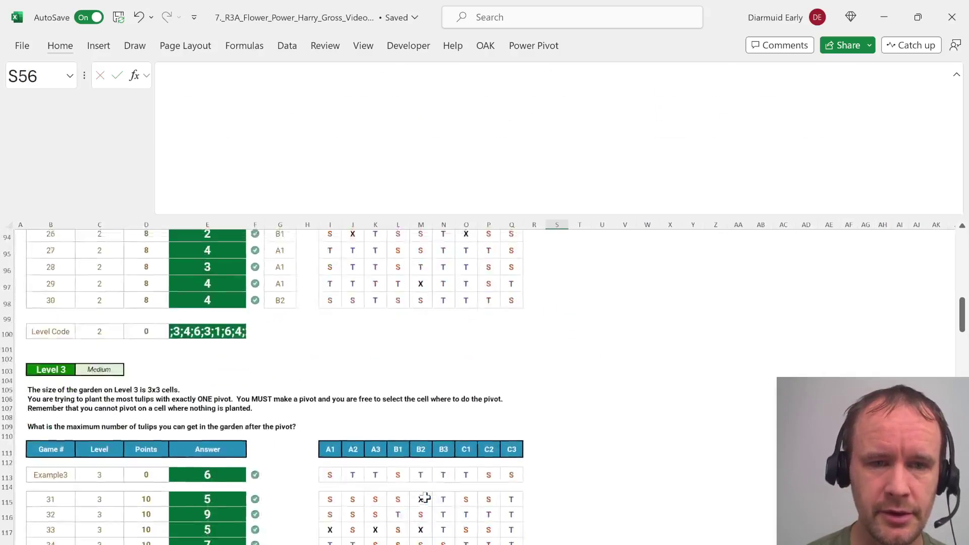
pyautogui.scroll(-18, 426, 498)
pyautogui.scroll(20, 425, 497)
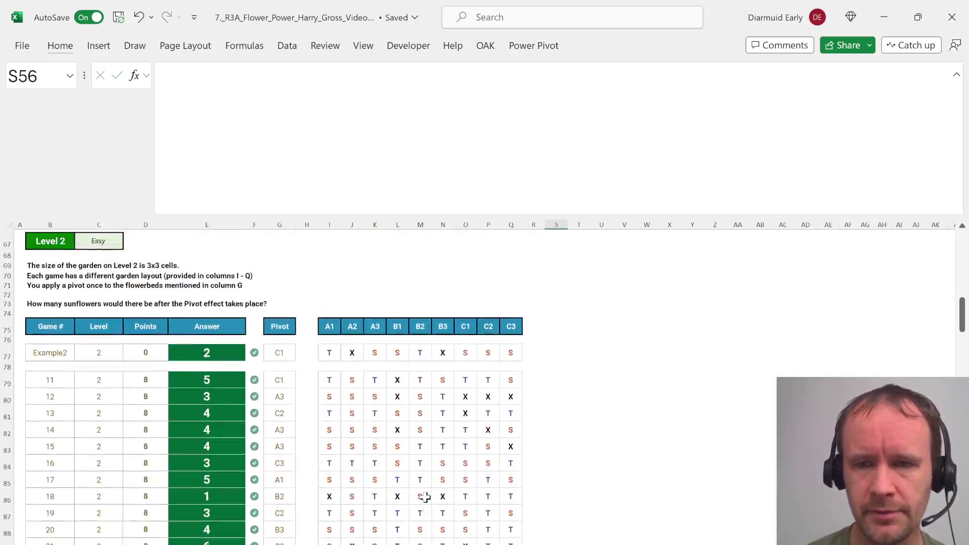
pyautogui.scroll(12, 425, 497)
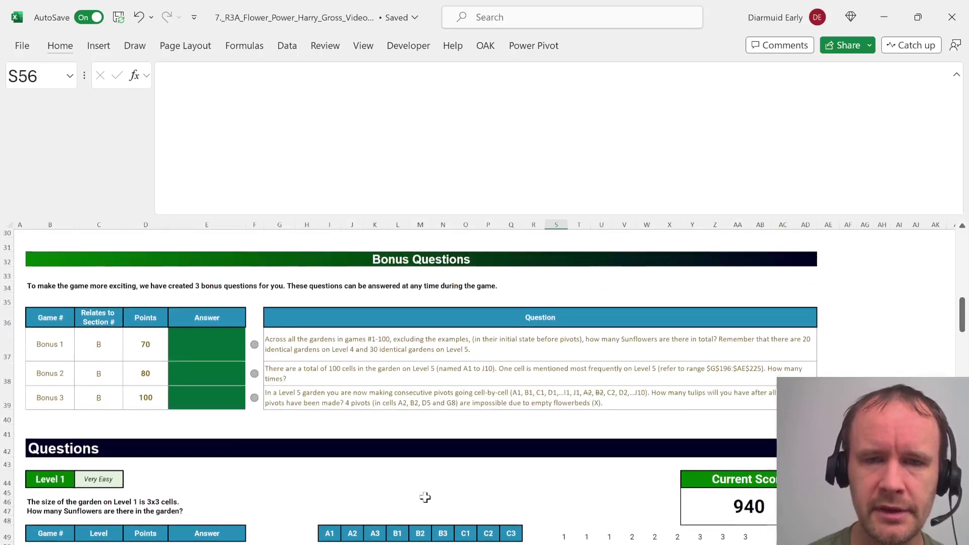
pyautogui.scroll(-1, 425, 497)
pyautogui.scroll(-20, 425, 497)
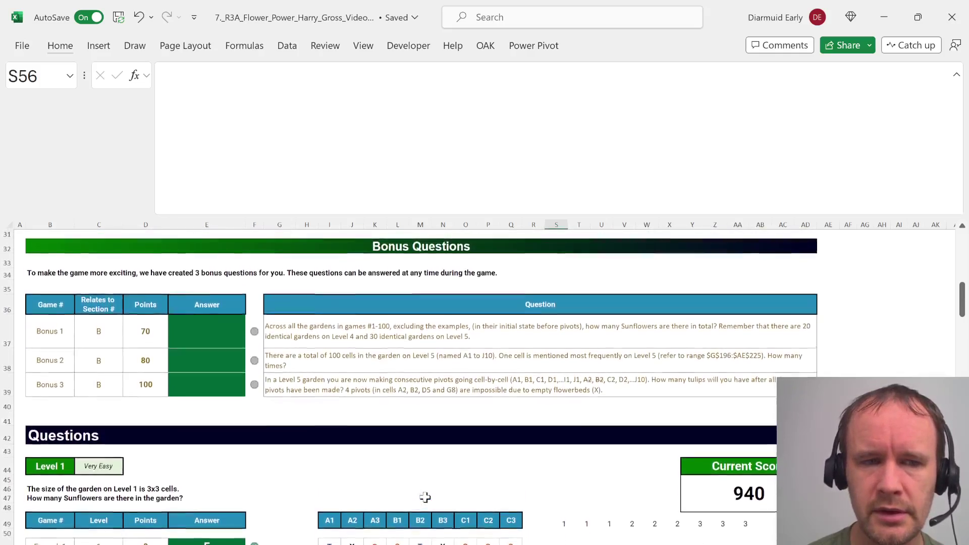
pyautogui.scroll(-4, 425, 498)
pyautogui.scroll(4, 313, 444)
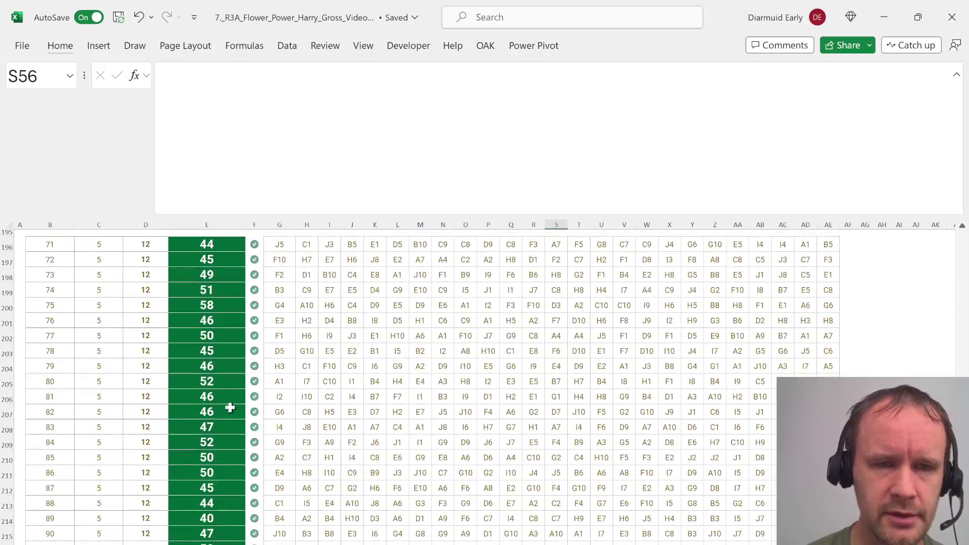
pyautogui.click(203, 353)
pyautogui.click(666, 97)
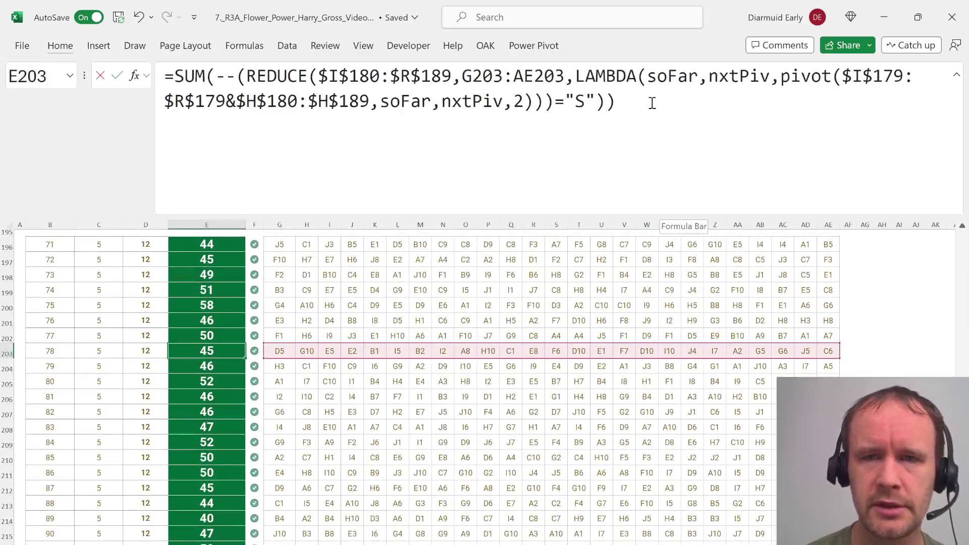
pyautogui.hotkey('ctrl', 'a')
pyautogui.hotkey('ctrl', 'c')
pyautogui.press('Escape')
# Paste it into E39, replacing G203:AE203 with $I$179:$R$179&$H$180:$H$189 and "S" with "T", giving 43
pyautogui.scroll(20, 228, 418)
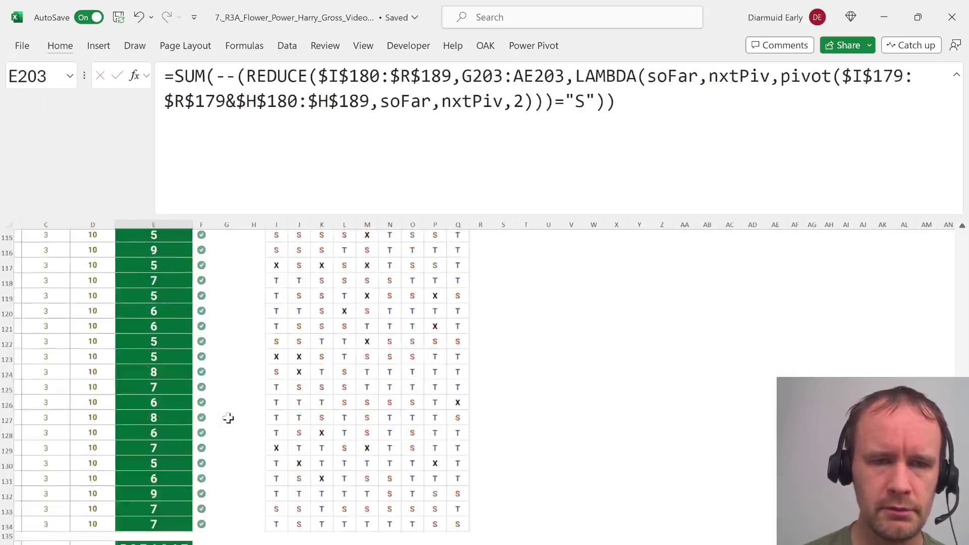
pyautogui.scroll(-2, 229, 418)
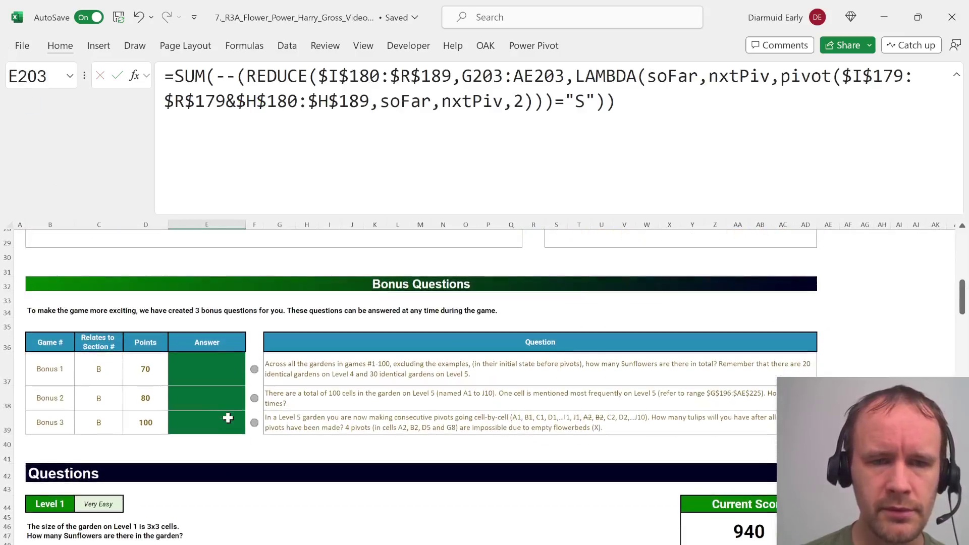
pyautogui.click(210, 422)
pyautogui.click(240, 91)
pyautogui.hotkey('ctrl', 'v')
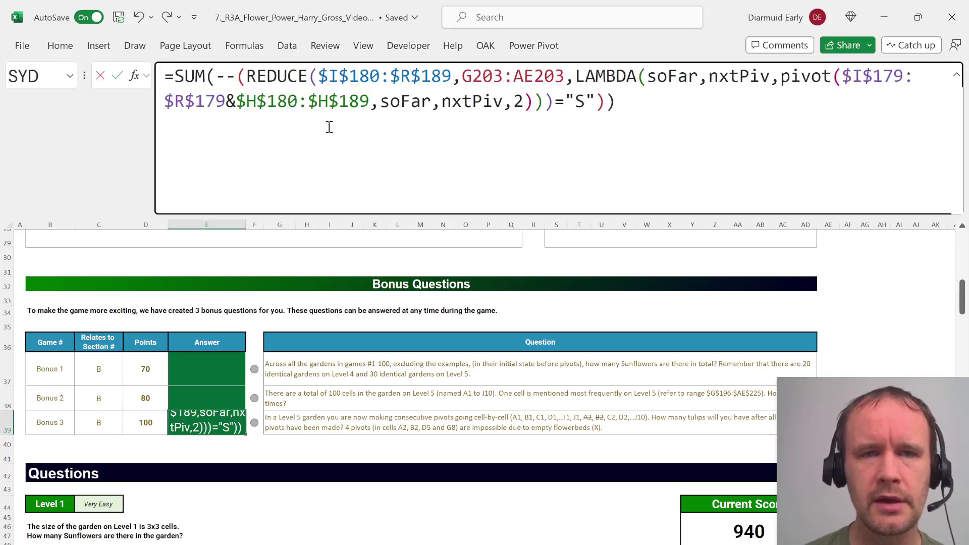
pyautogui.moveTo(463, 71); pyautogui.dragTo(563, 75)
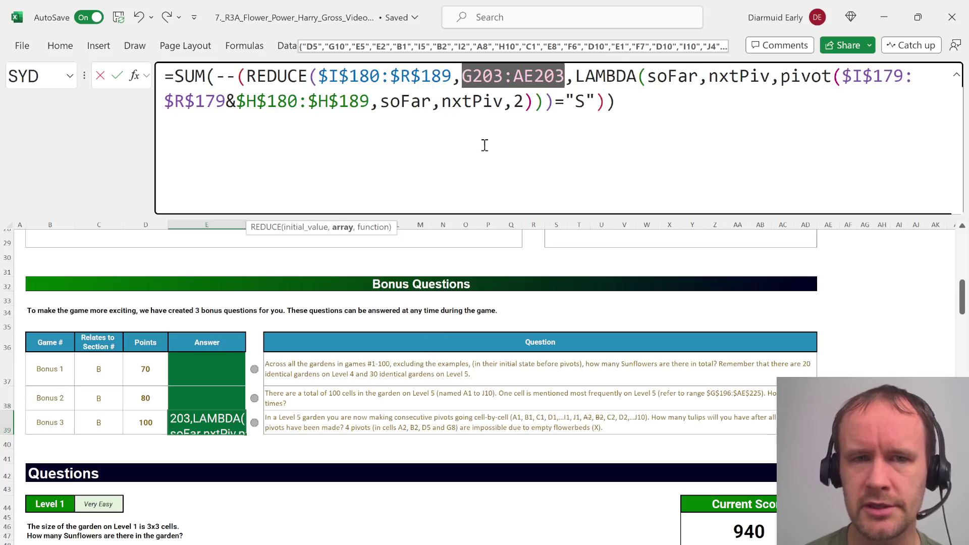
pyautogui.click(842, 76)
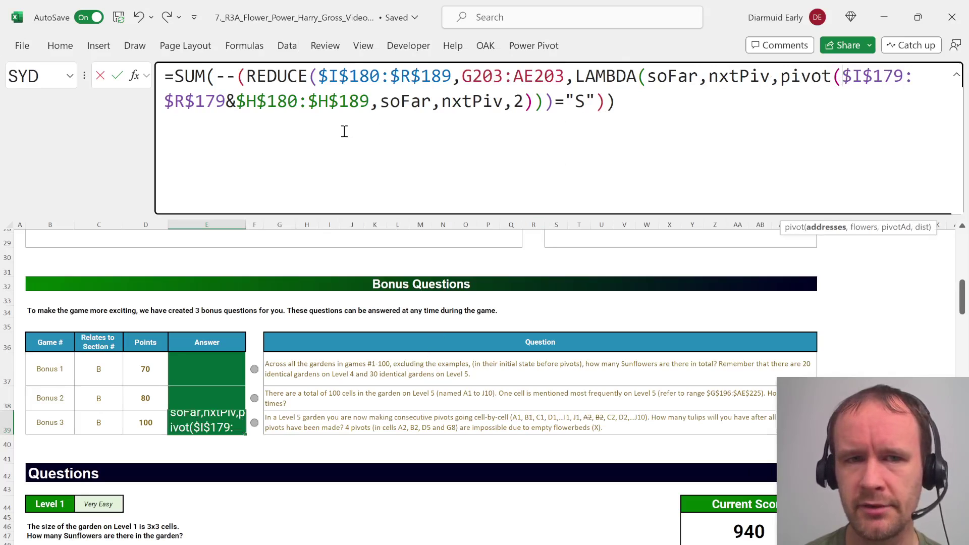
pyautogui.keyDown('shift'); pyautogui.click(372, 101); pyautogui.keyUp('shift')
pyautogui.hotkey('ctrl', 'c')
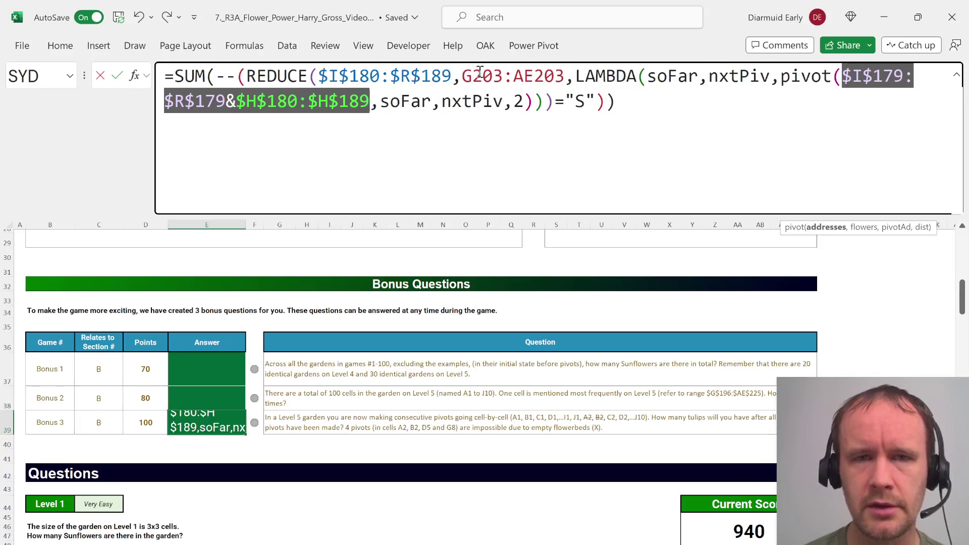
pyautogui.moveTo(462, 75); pyautogui.dragTo(564, 70)
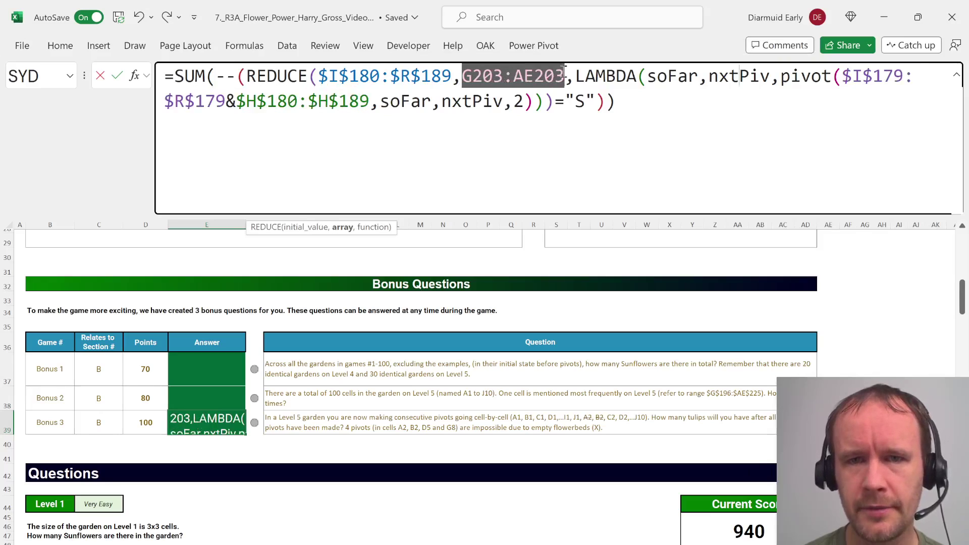
pyautogui.hotkey('ctrl', 'v')
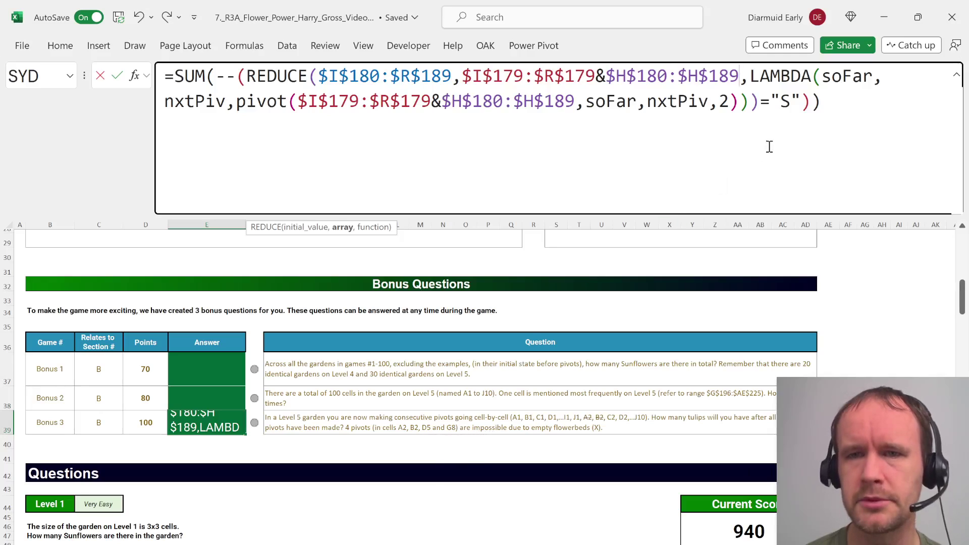
pyautogui.click(794, 101)
pyautogui.press('BackSpace')
pyautogui.write('T')
pyautogui.press('Return')
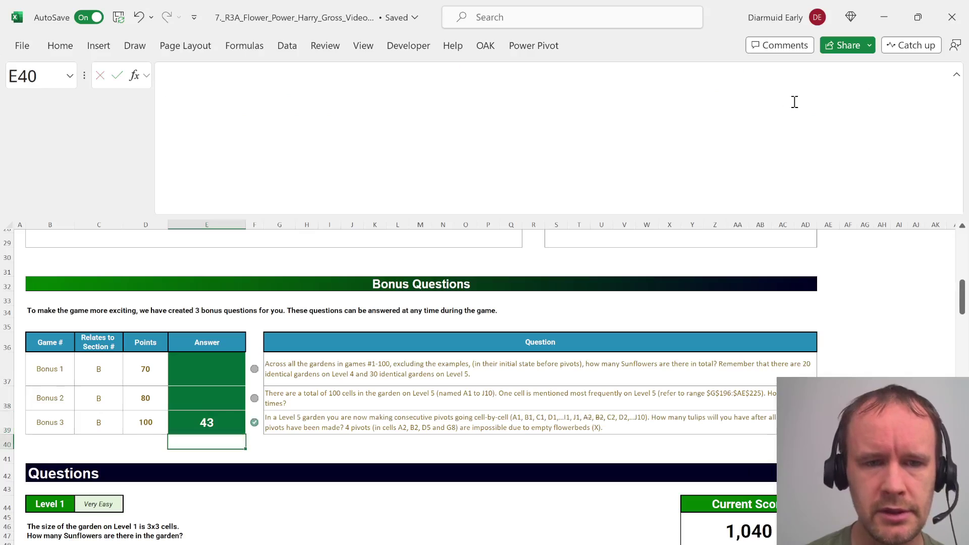
pyautogui.press('Up')
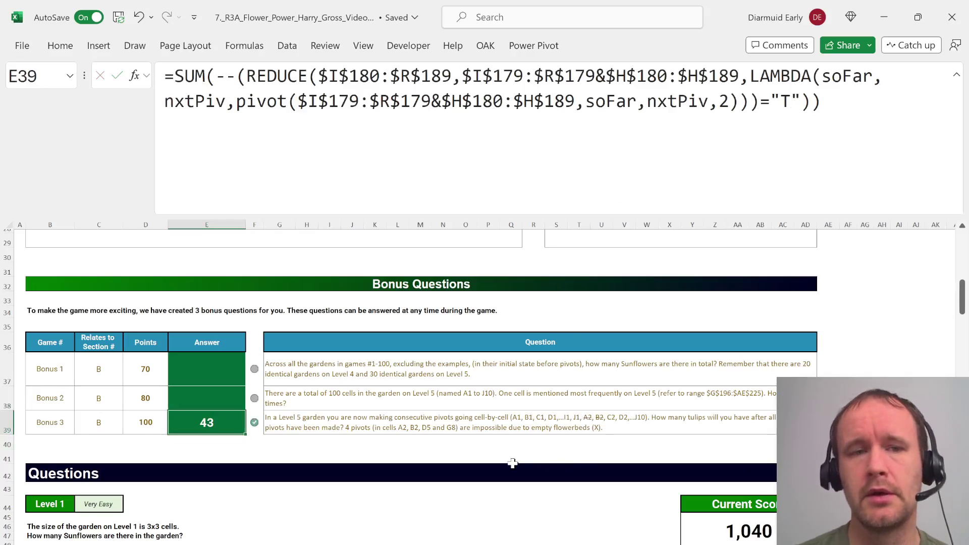